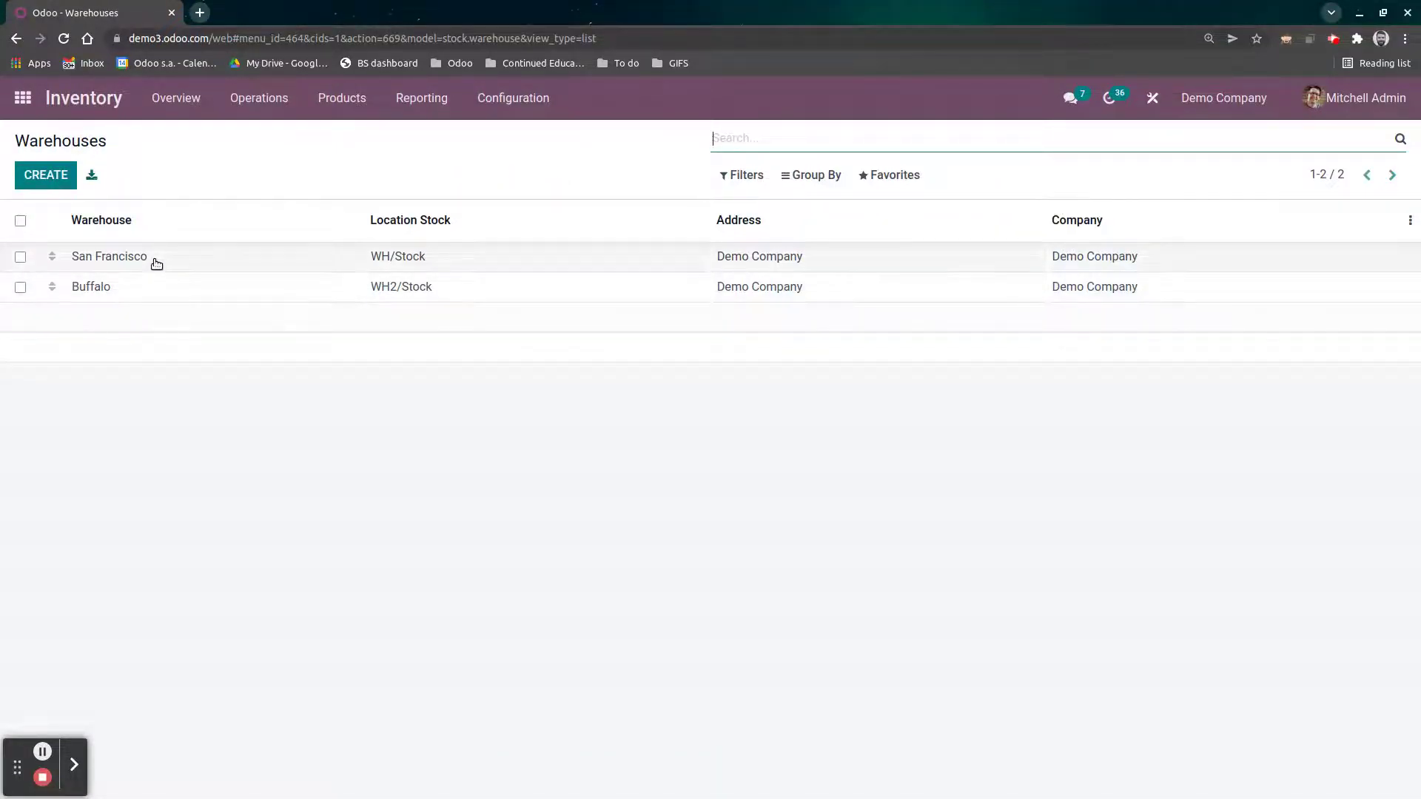
Examine the resupply settings of the San Francisco warehouse and the Resupply From setting of the Buffalo warehouse
left_click(153, 259)
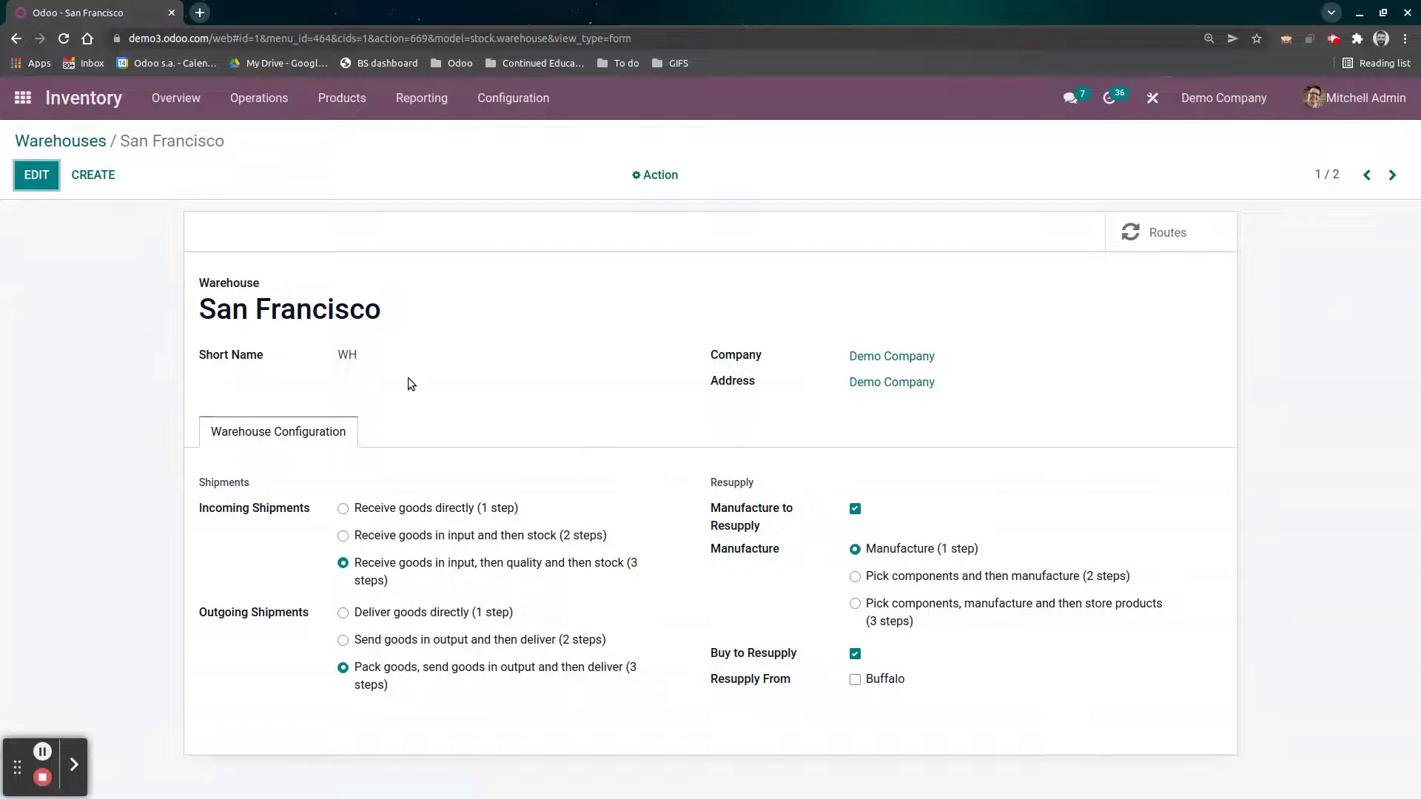
left_click_drag(800, 646, 696, 648)
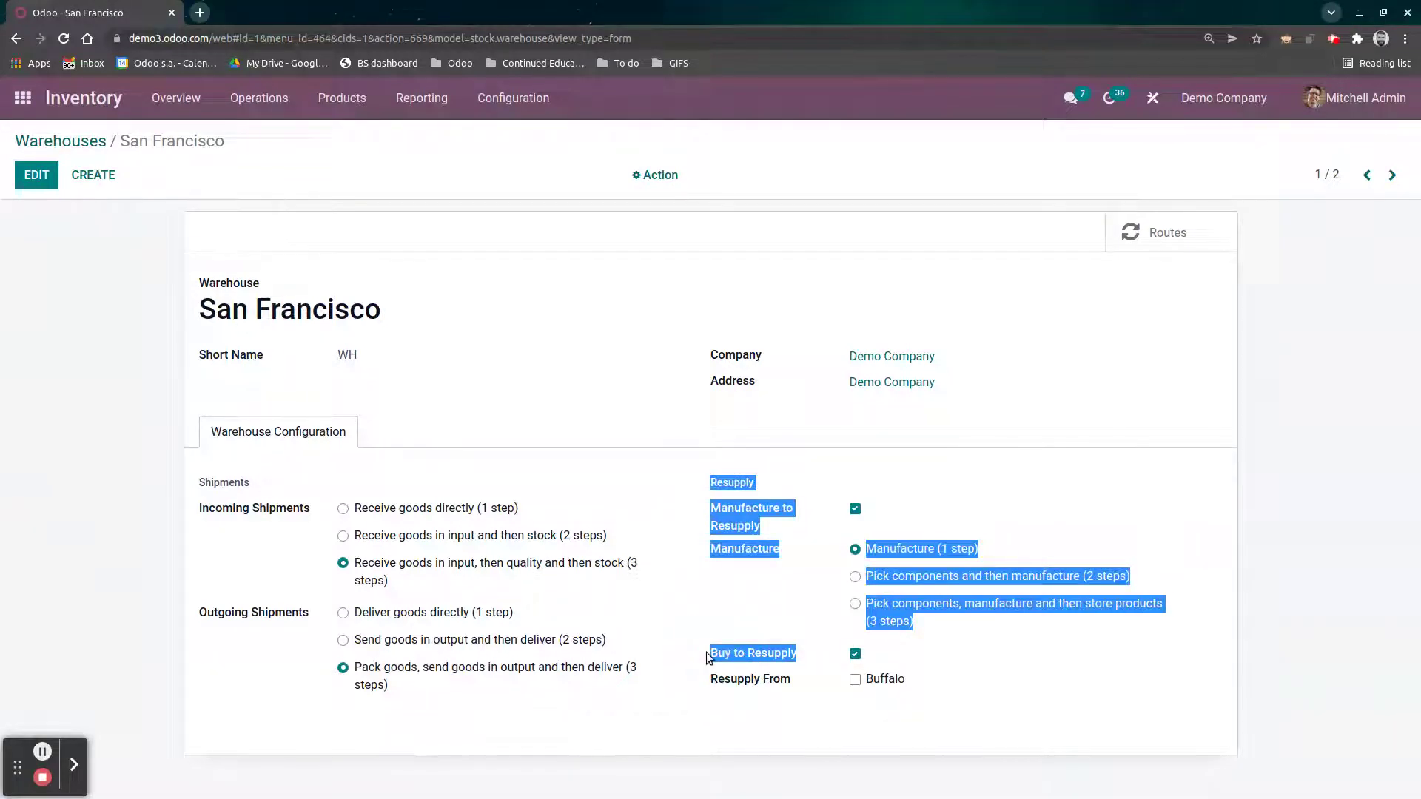
left_click(713, 656)
left_click(1390, 176)
left_click_drag(946, 681, 867, 687)
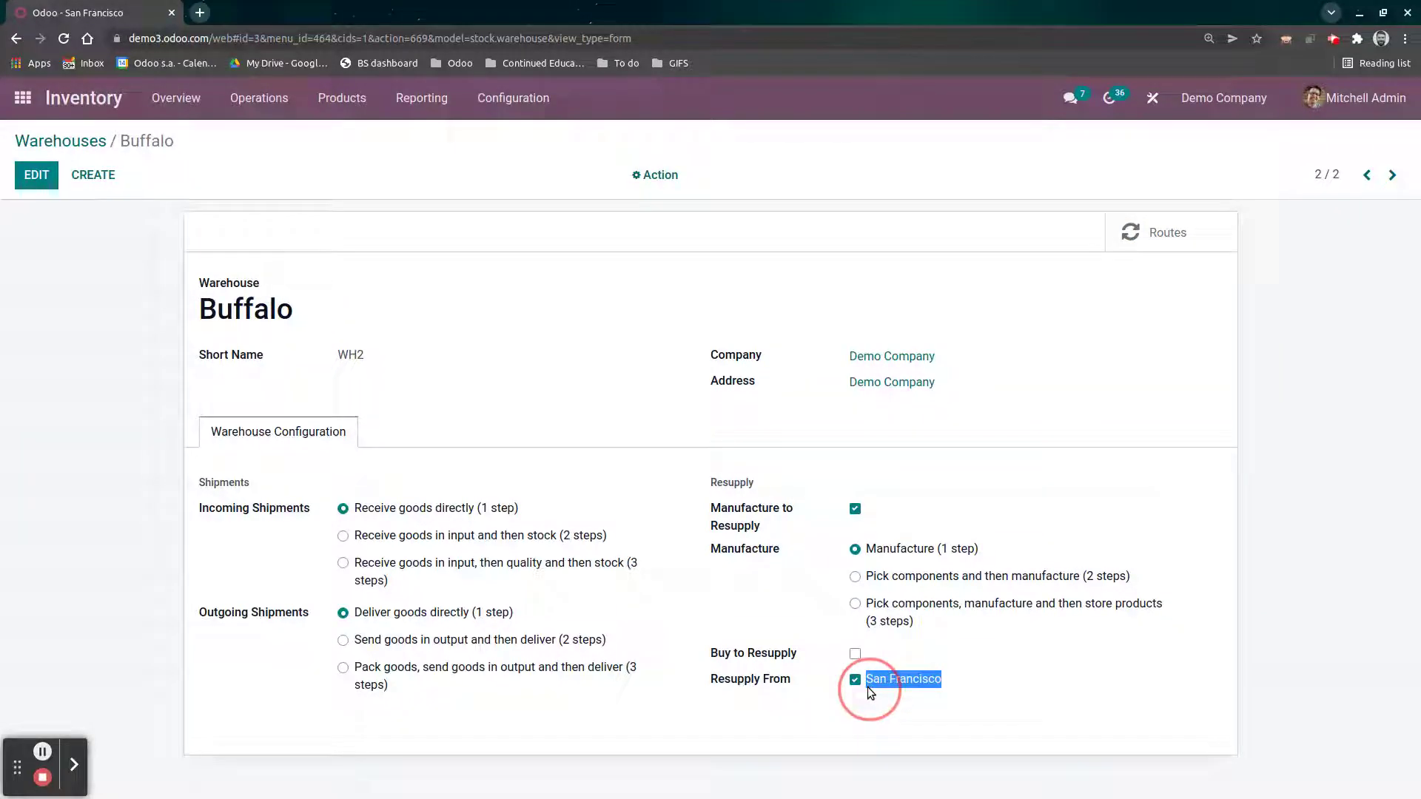
left_click(488, 302)
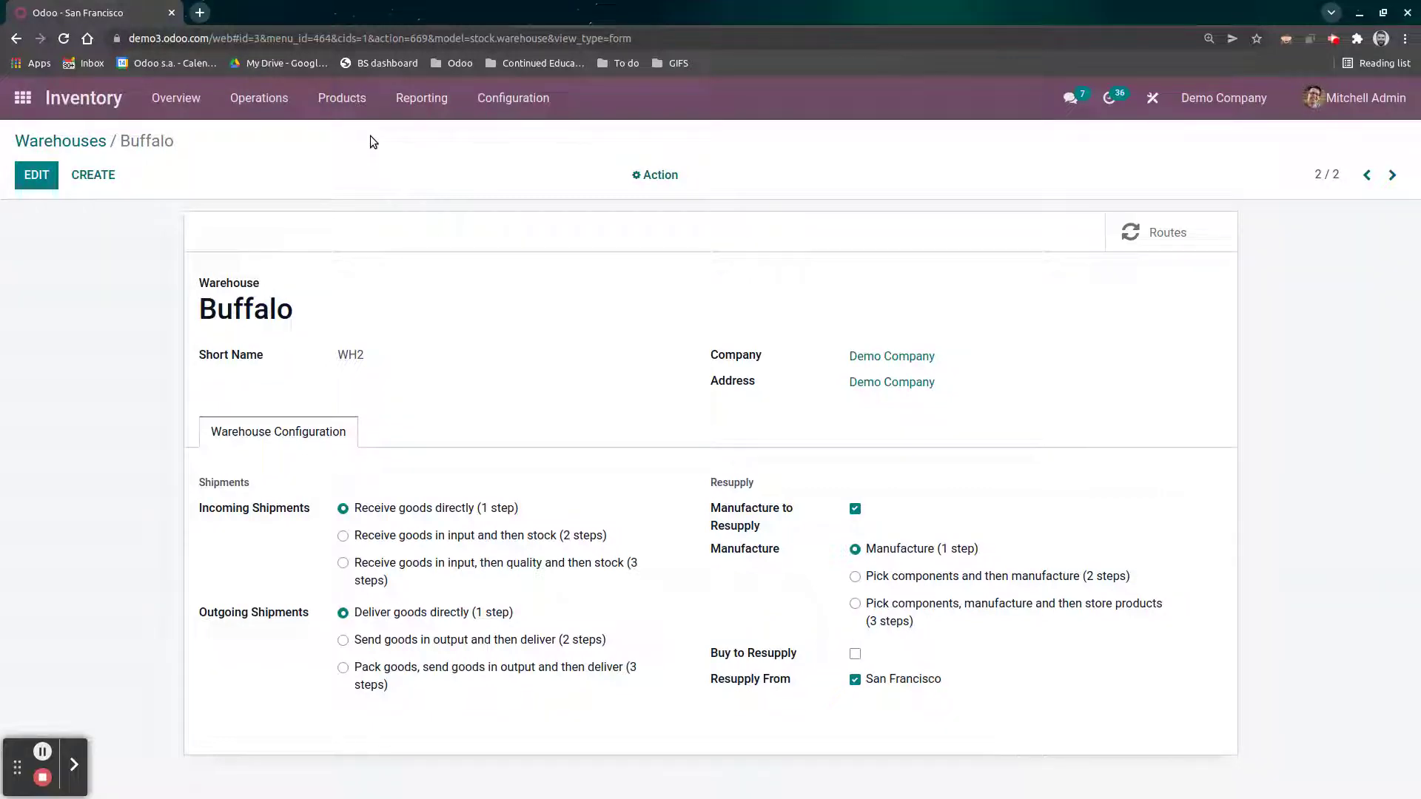
Search the inventory products for "bloc" and open Acoustic Bloc Screens for editing
left_click(333, 97)
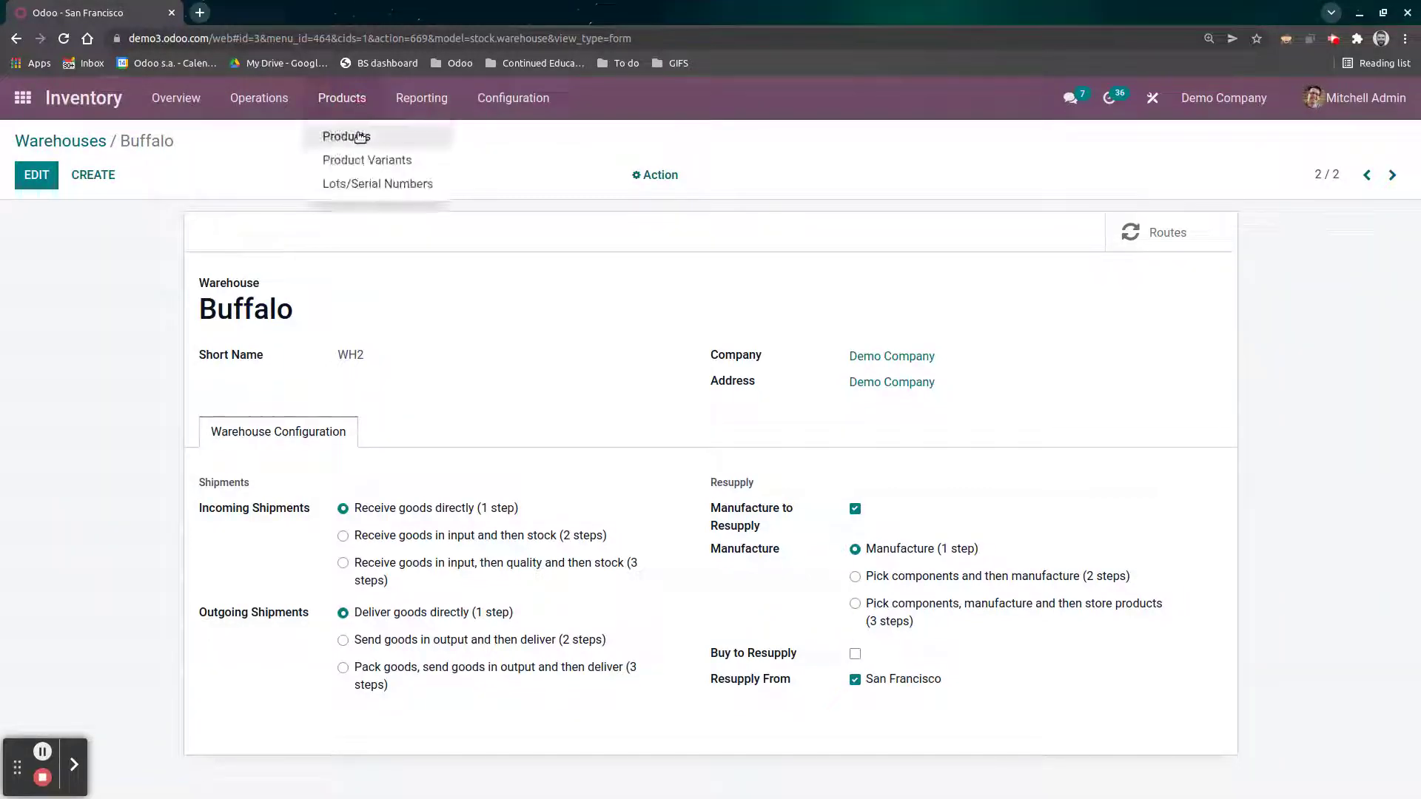
left_click(360, 136)
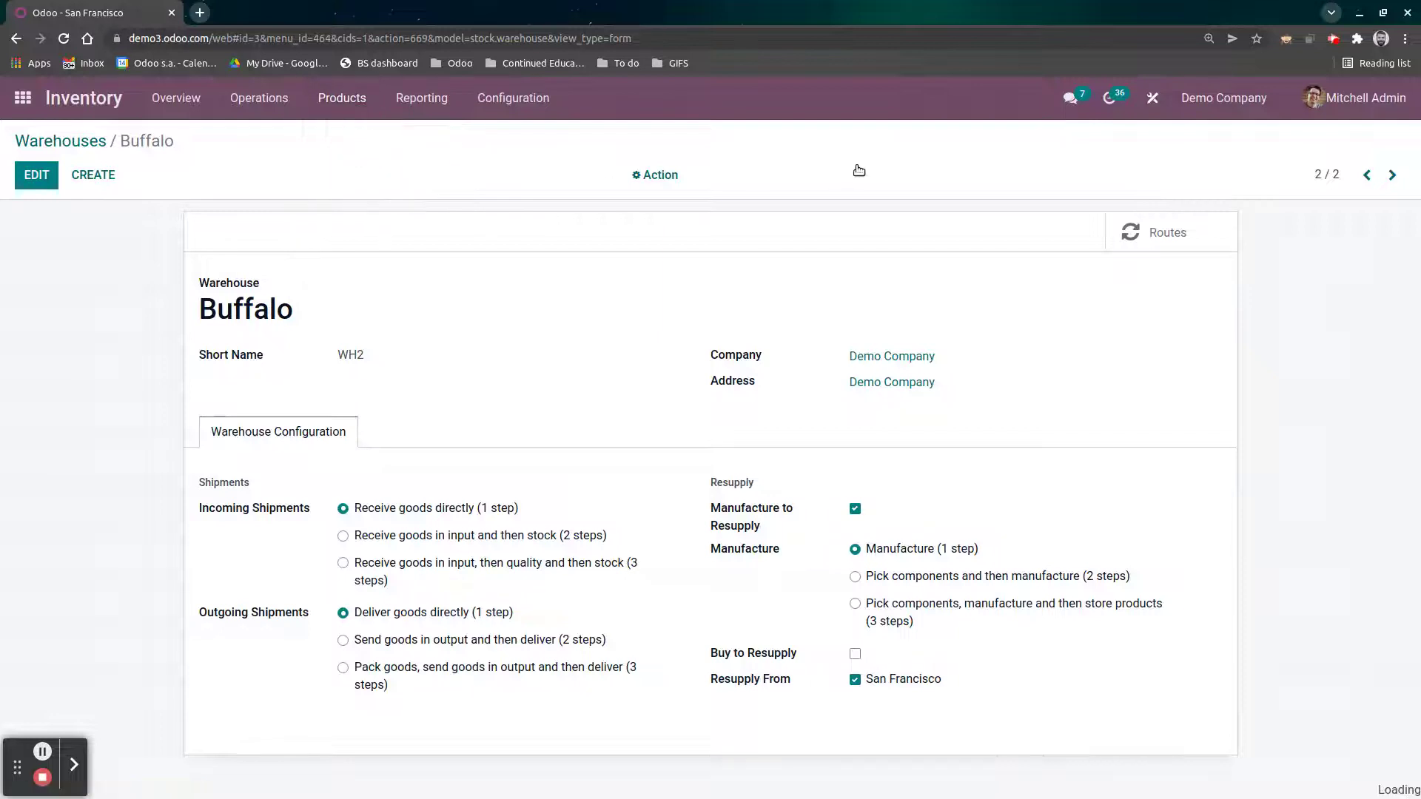
type("bloc")
key("Return")
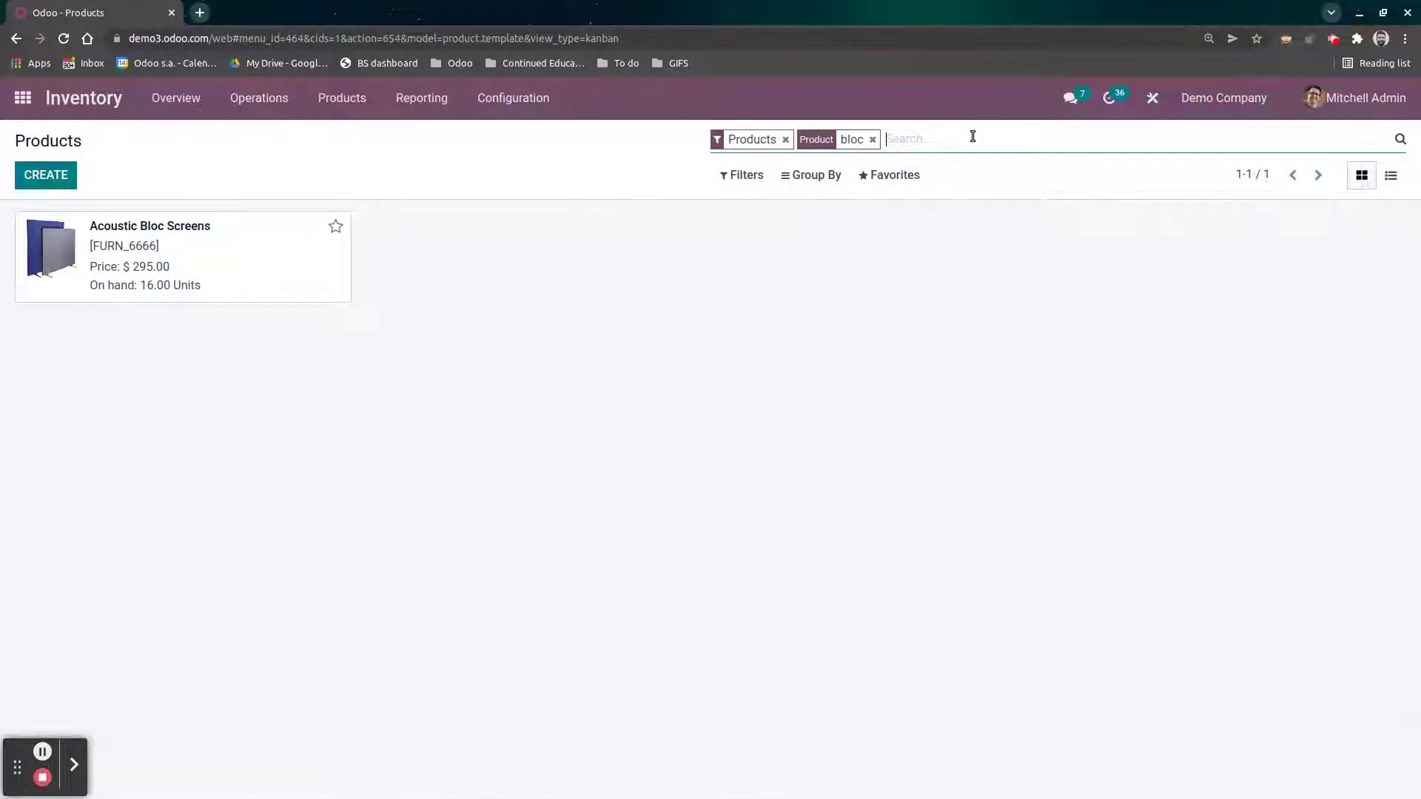
left_click(235, 257)
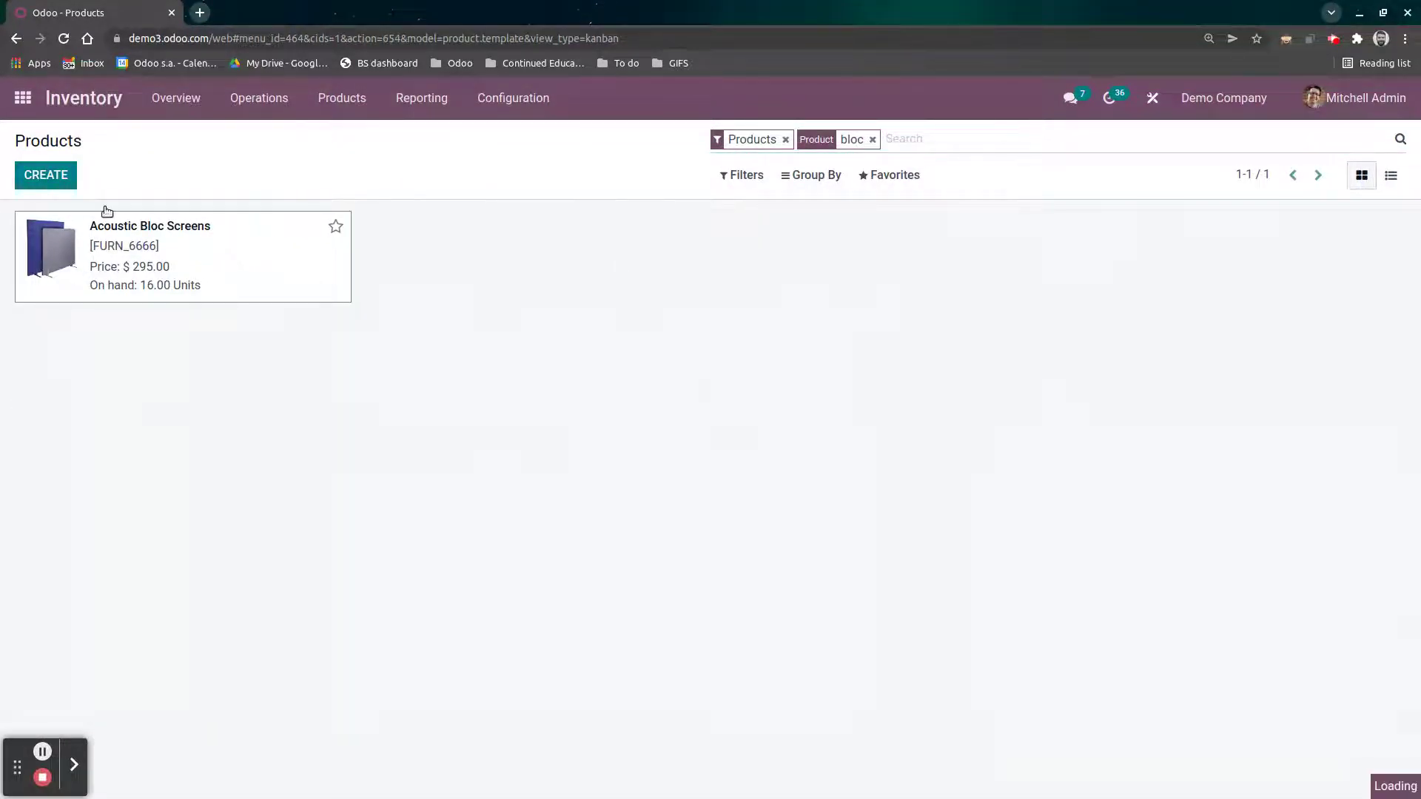
left_click(49, 185)
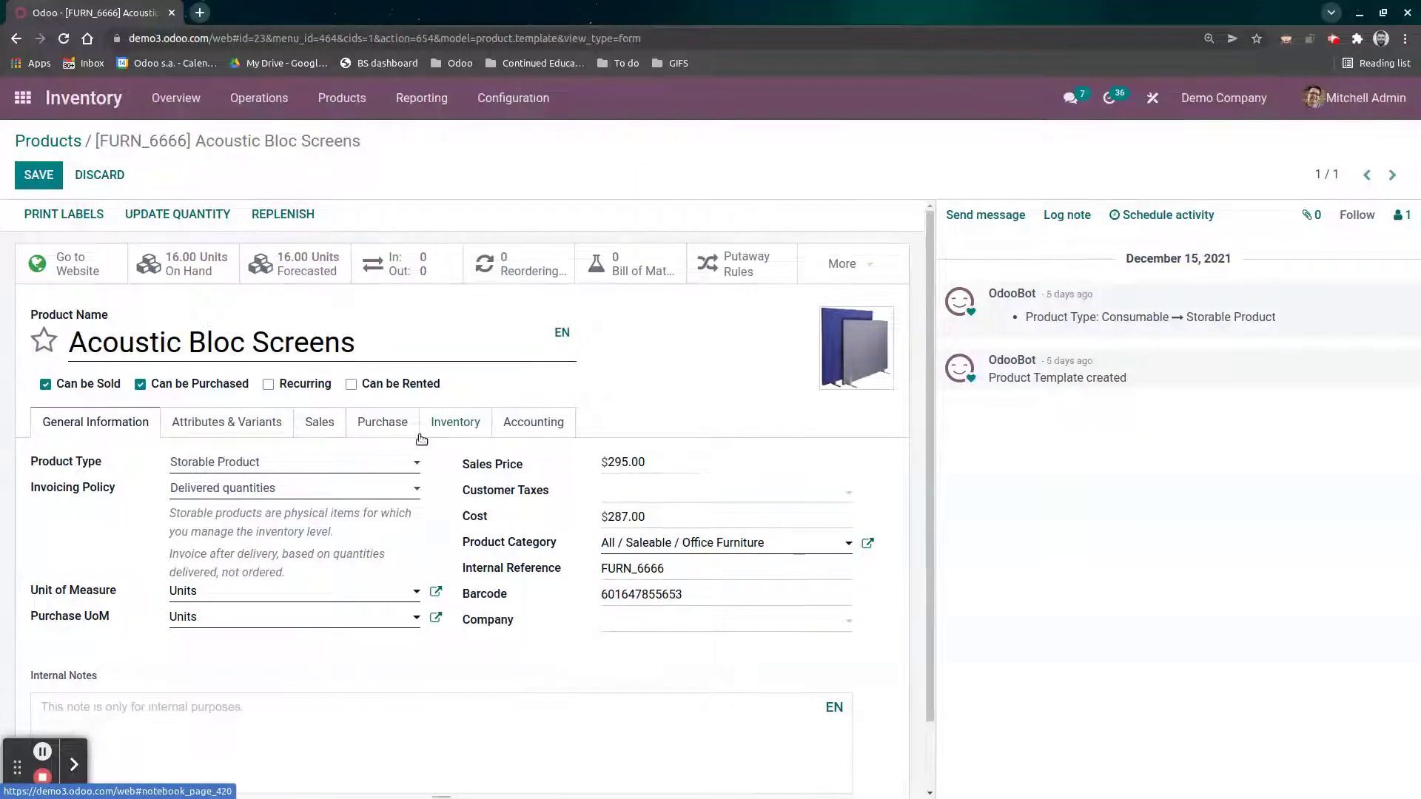
Enable the Buy and "Buffalo: Supply Product from San Francisco" routes on the product and save it
left_click(464, 424)
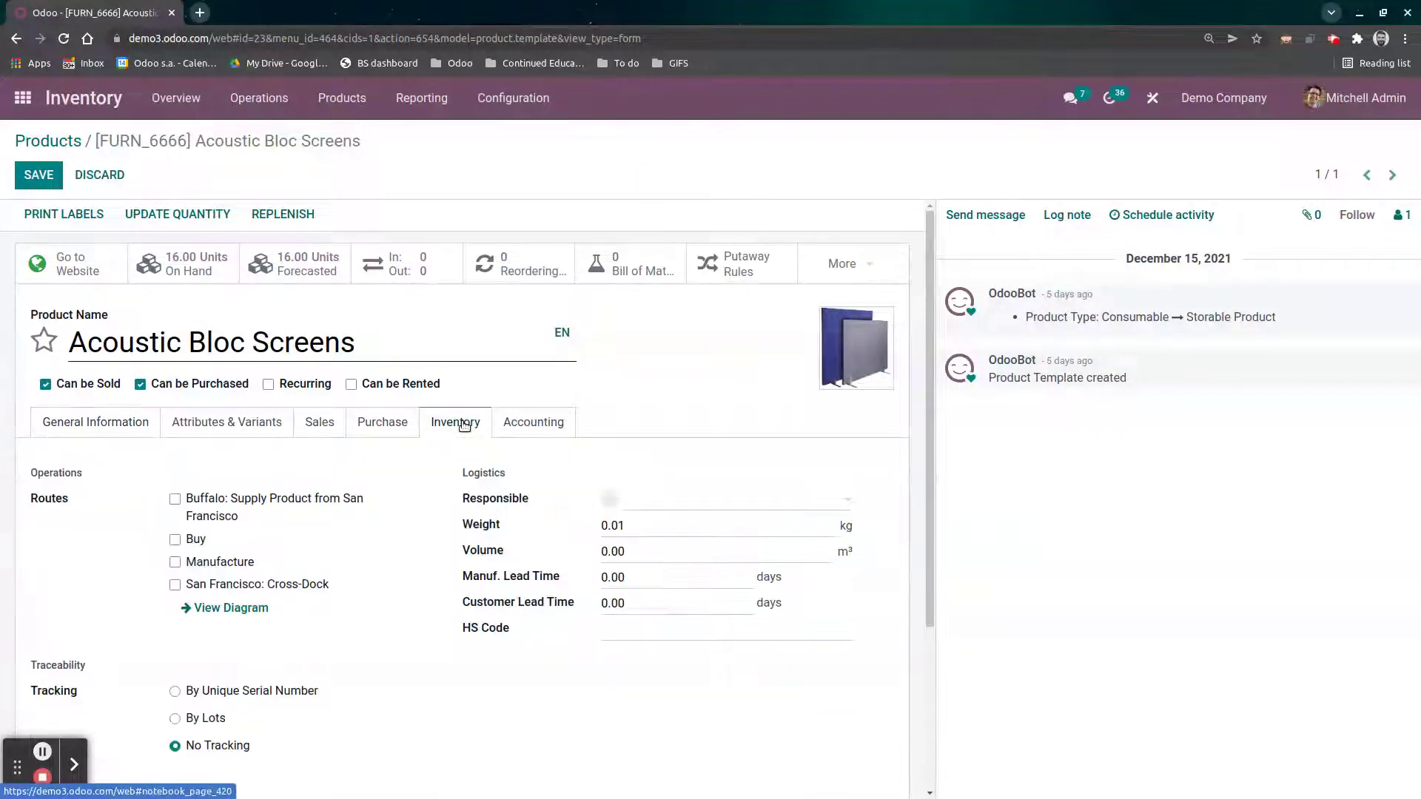
left_click(175, 541)
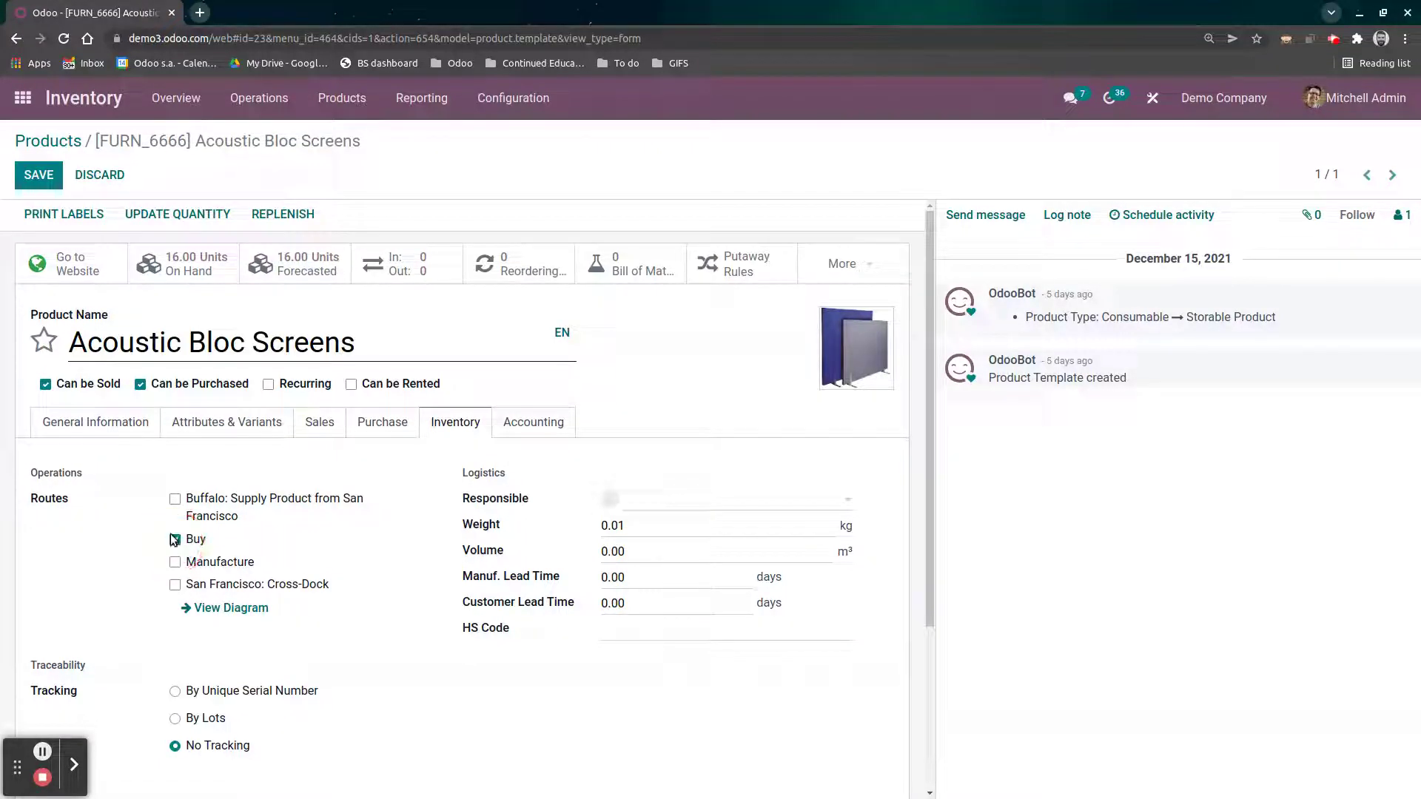
double_click(194, 539)
left_click_drag(241, 509, 185, 492)
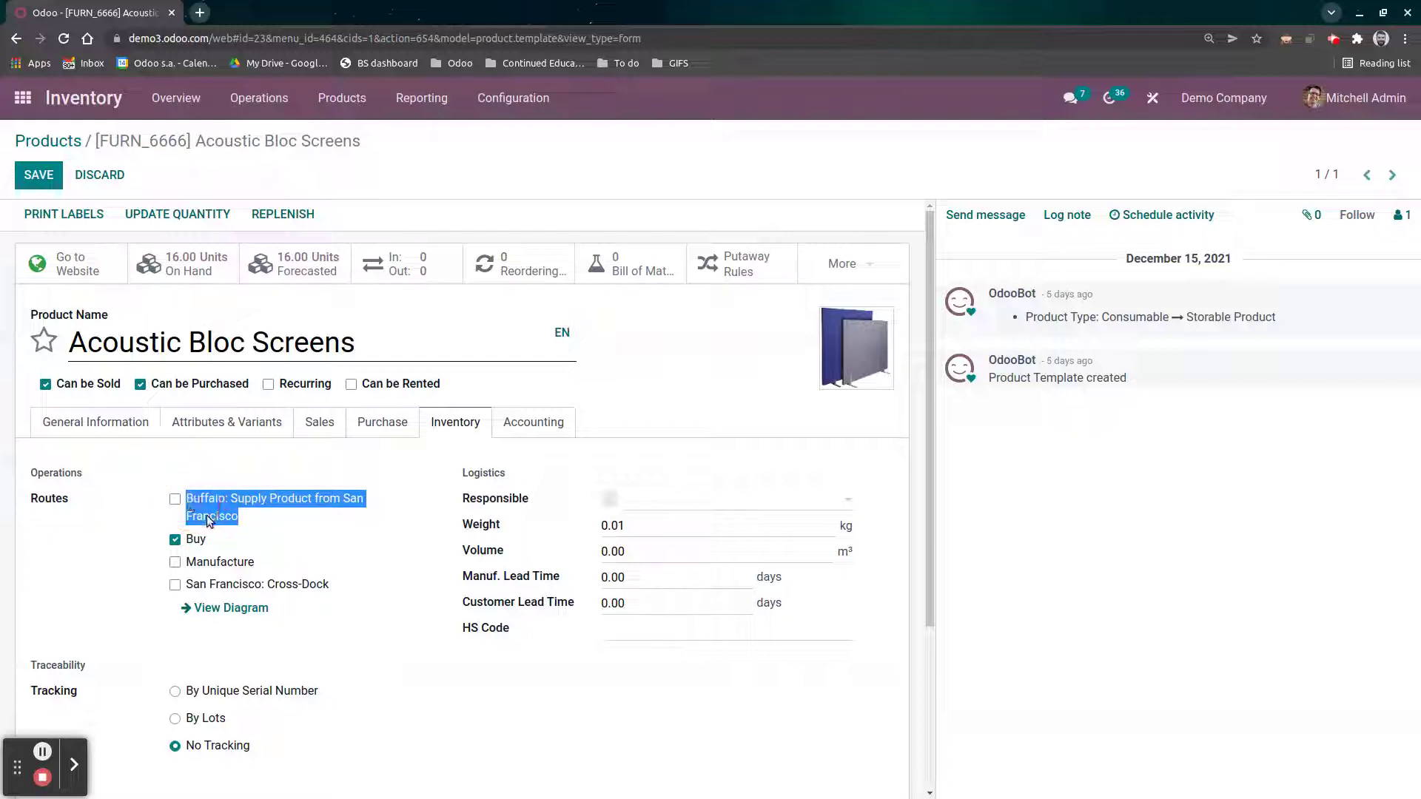
left_click(185, 501)
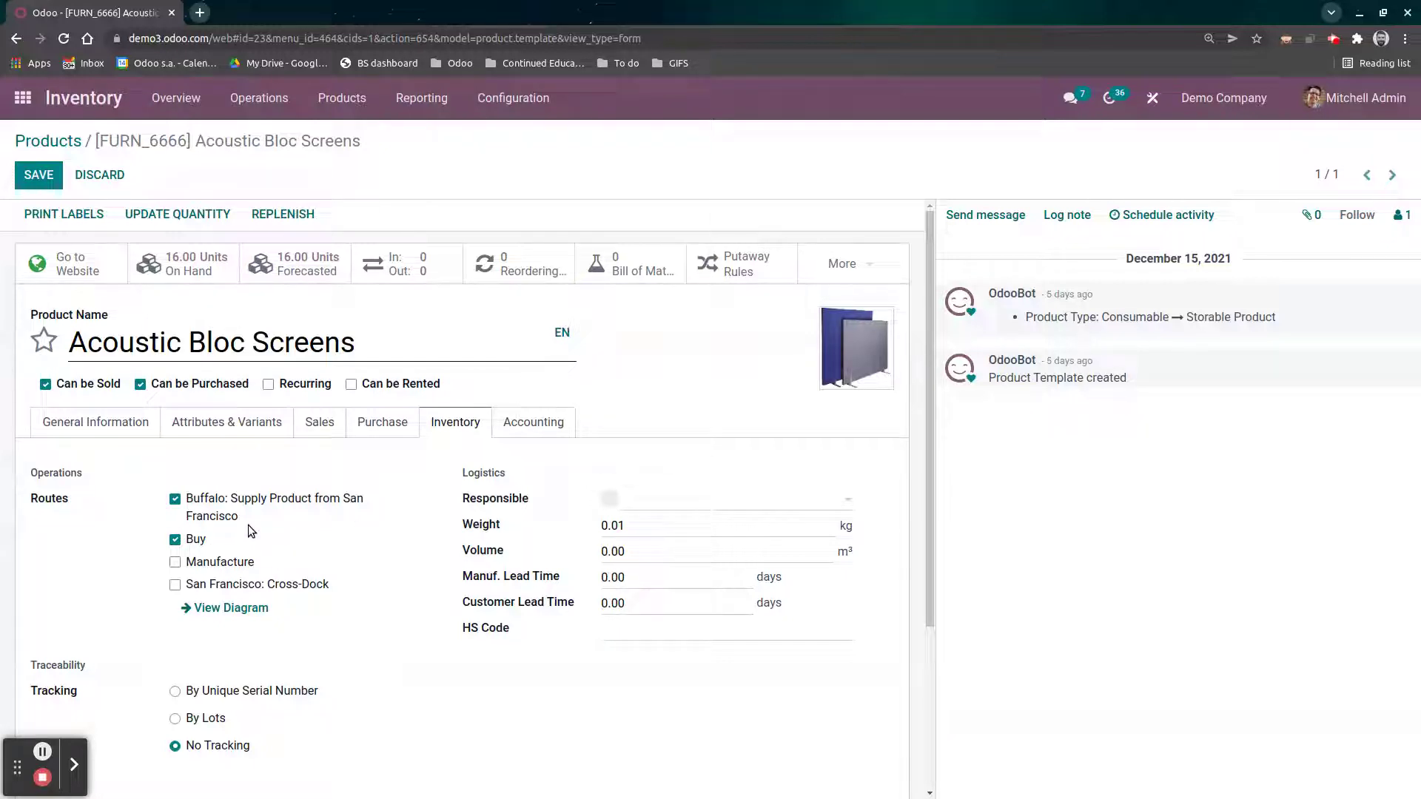
double_click(197, 539)
left_click(818, 280)
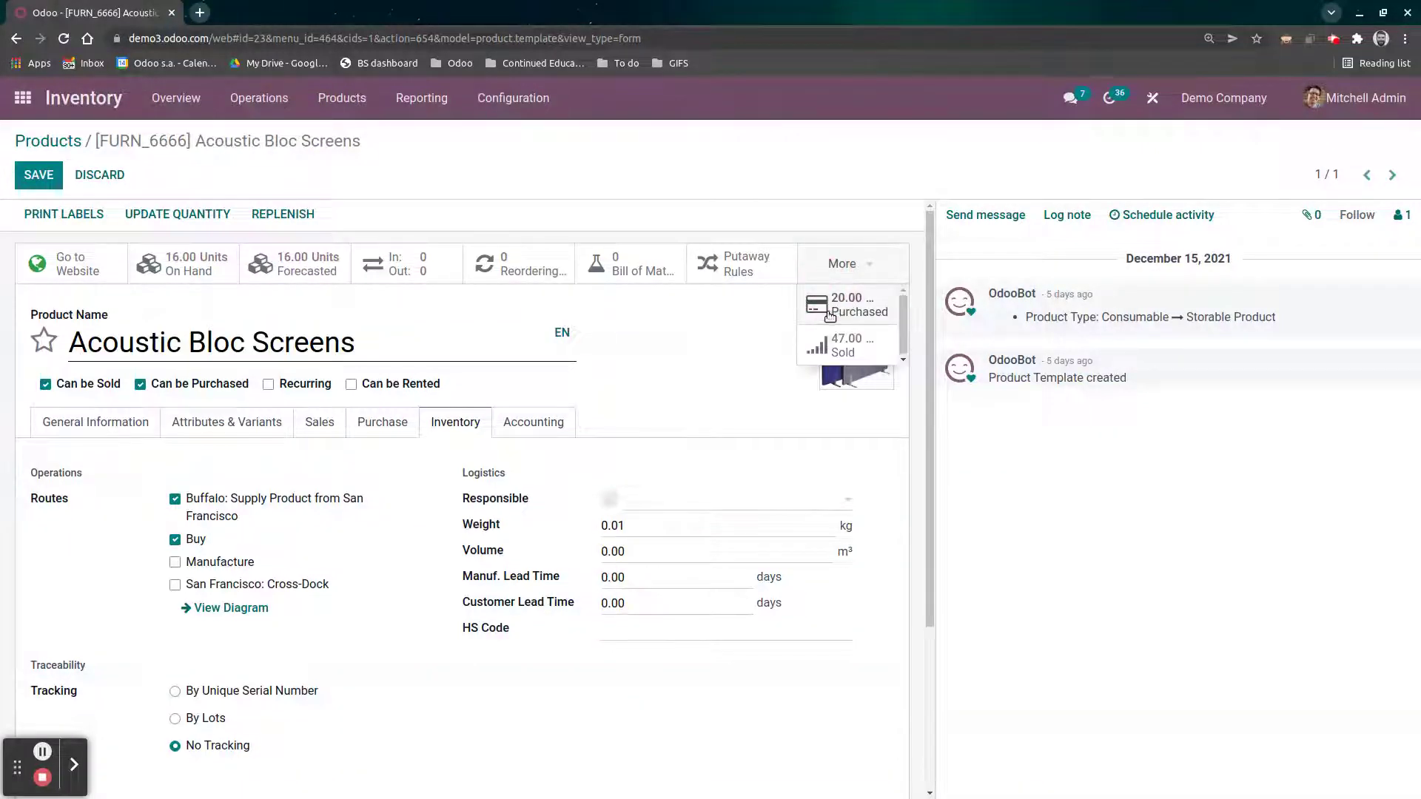
left_click(35, 185)
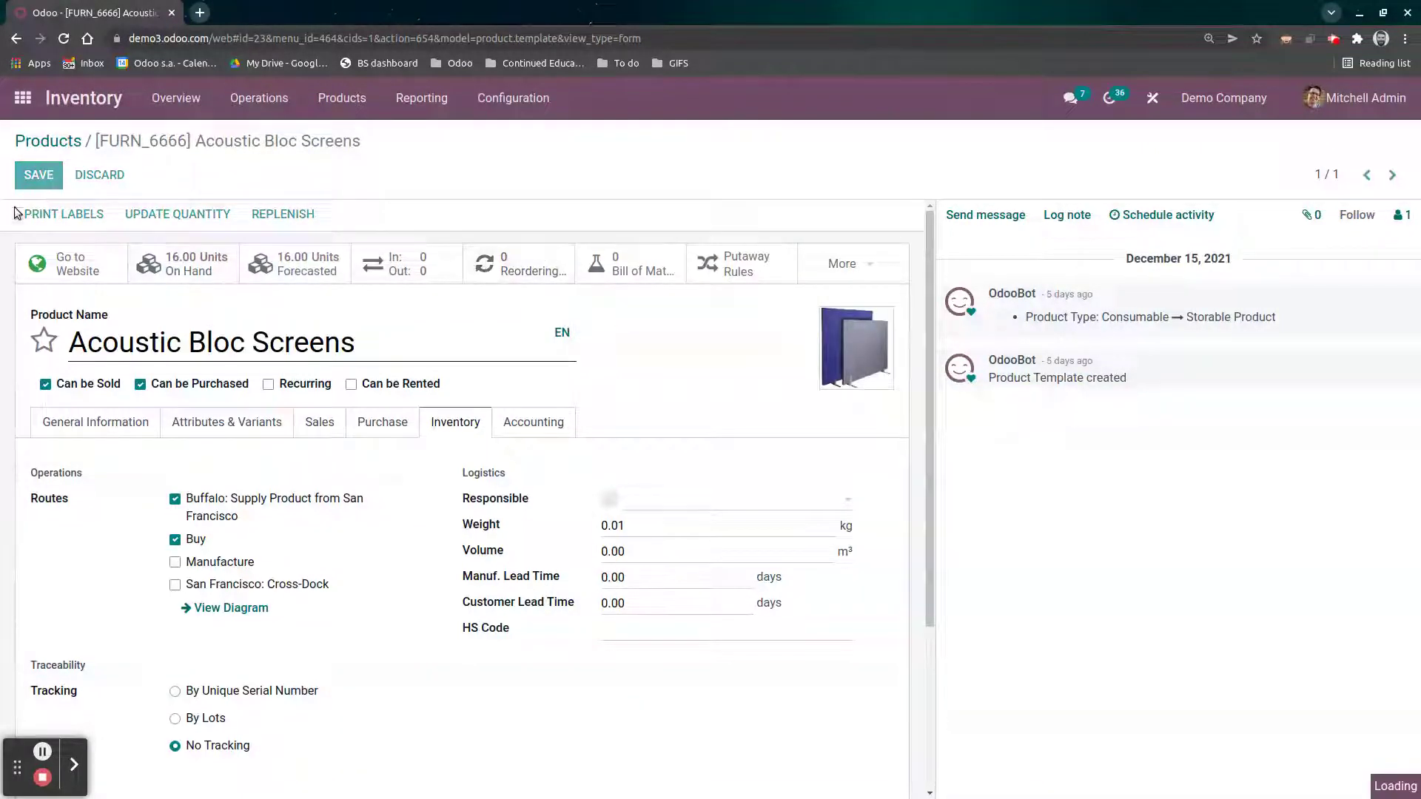
Create a reordering rule for Acoustic Bloc Screens at WH/Stock with minimum quantity 15 and maximum quantity 75
left_click(34, 181)
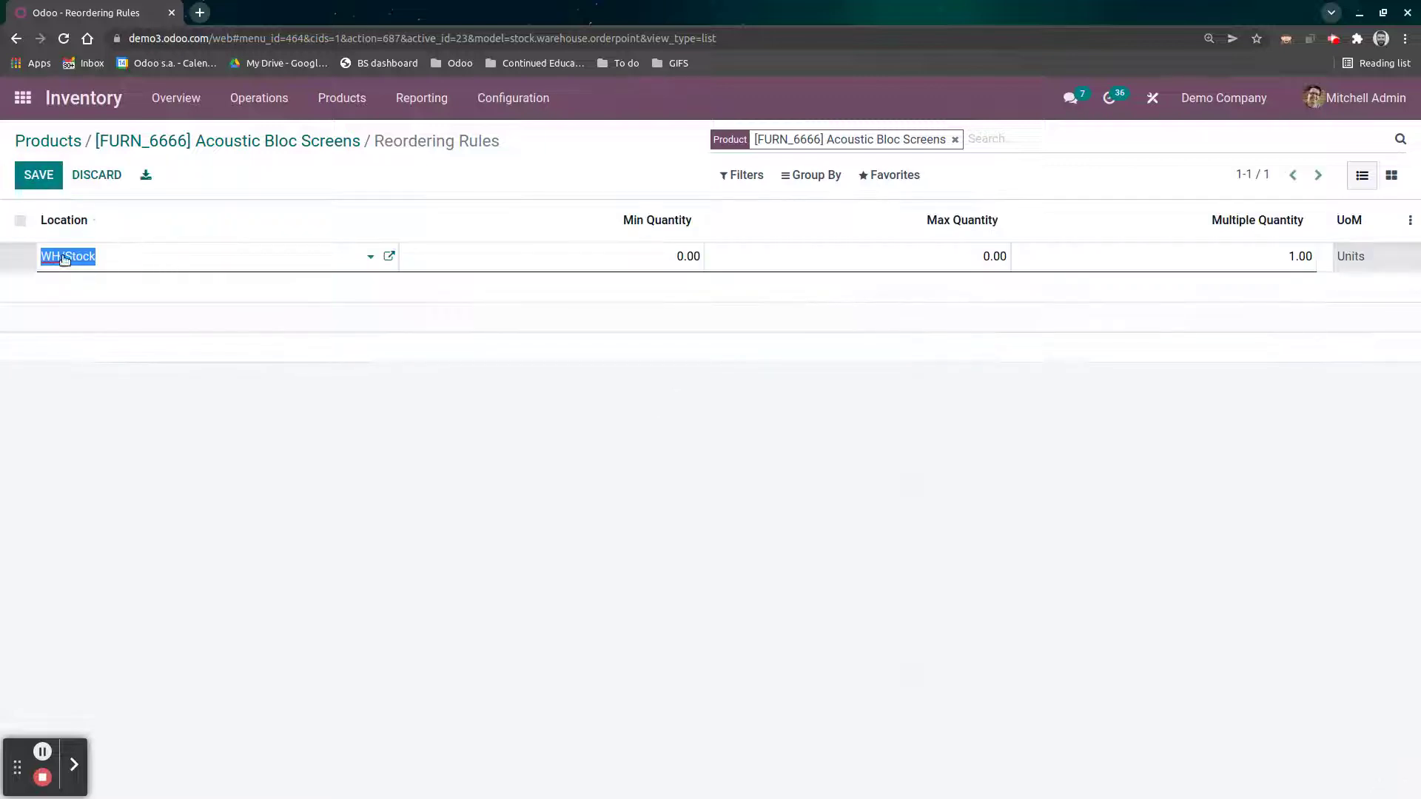
left_click(633, 258)
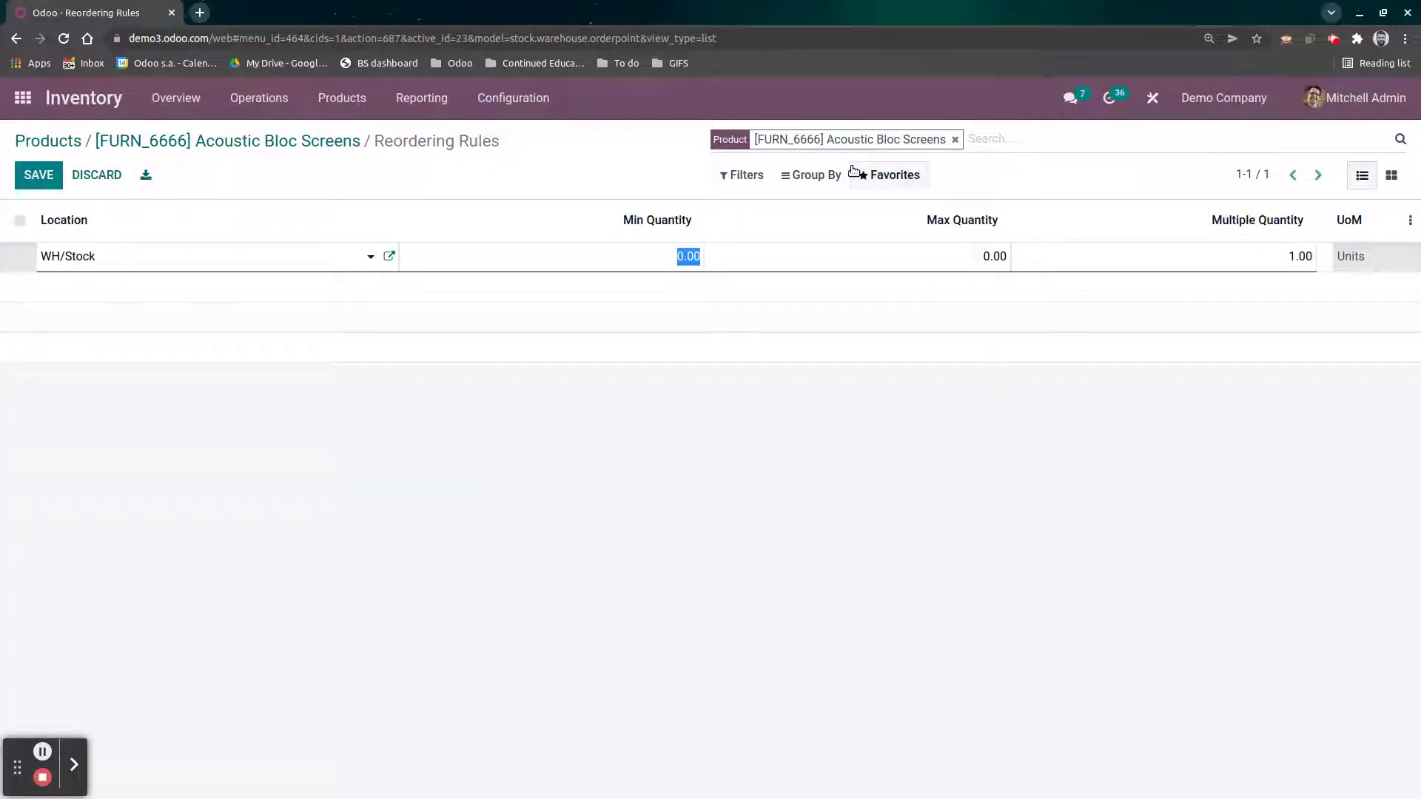
type("15")
key("Tab")
type("75")
left_click(1027, 589)
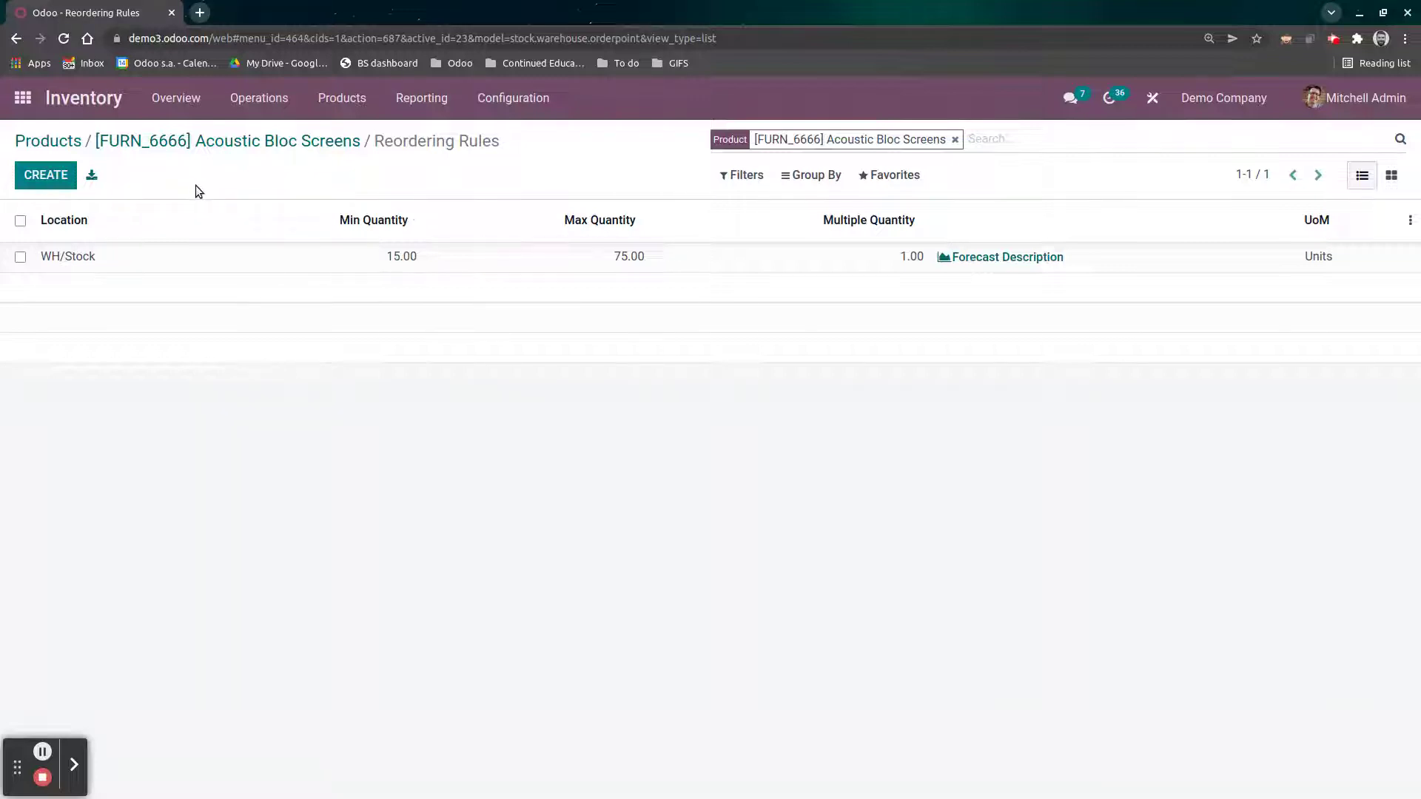
Add a second reordering rule for location WH2/Stock with minimum quantity 10 and maximum quantity 25
left_click(44, 175)
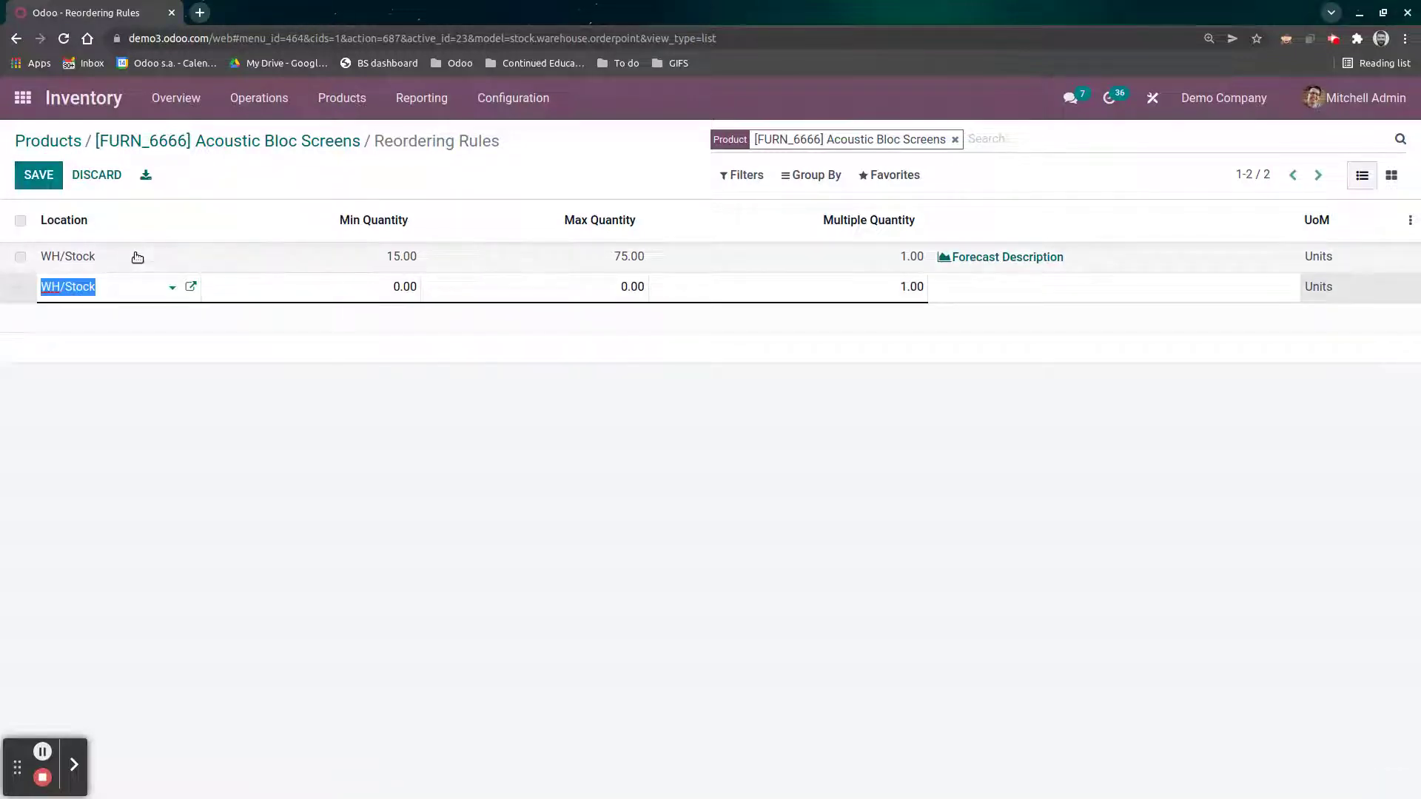
type("WH2")
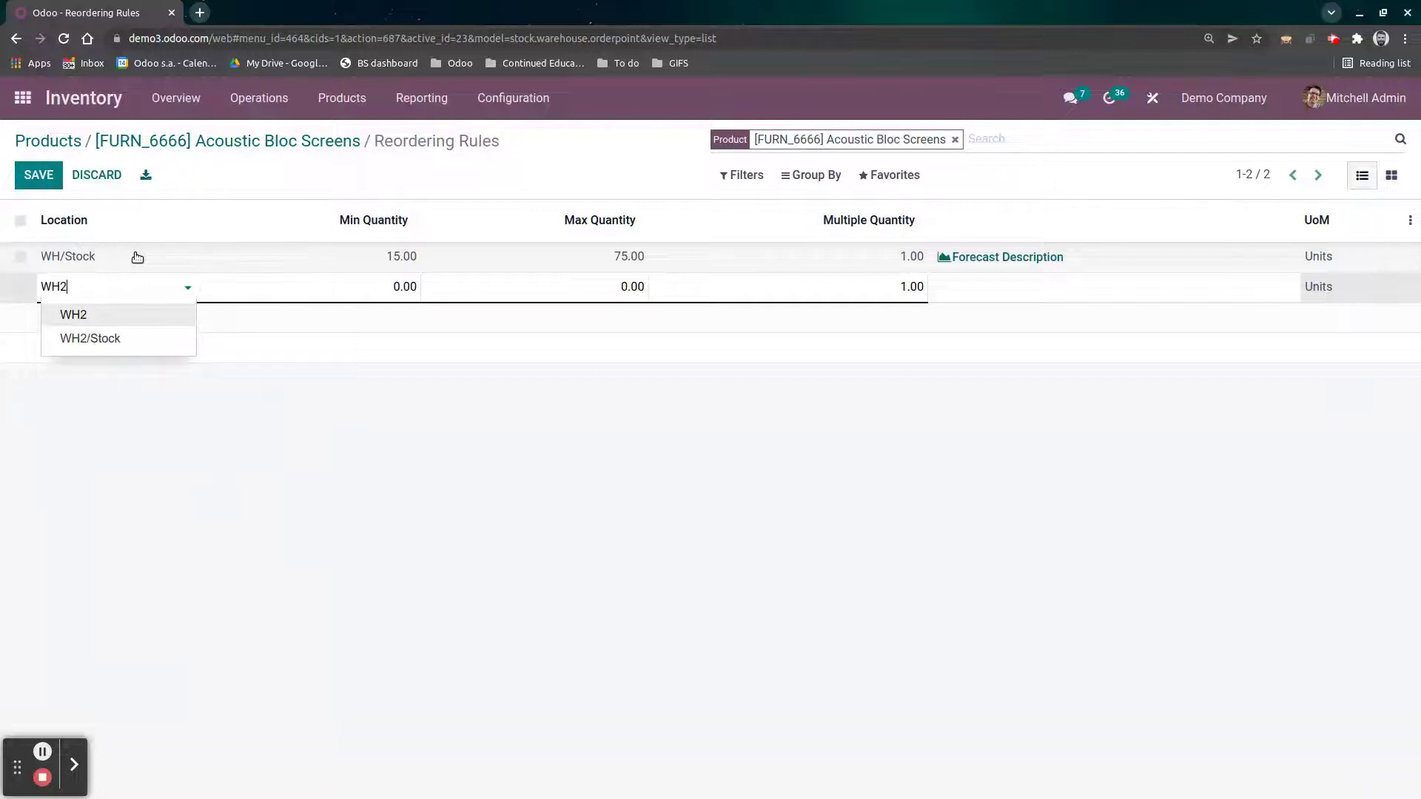
left_click(160, 338)
left_click(308, 285)
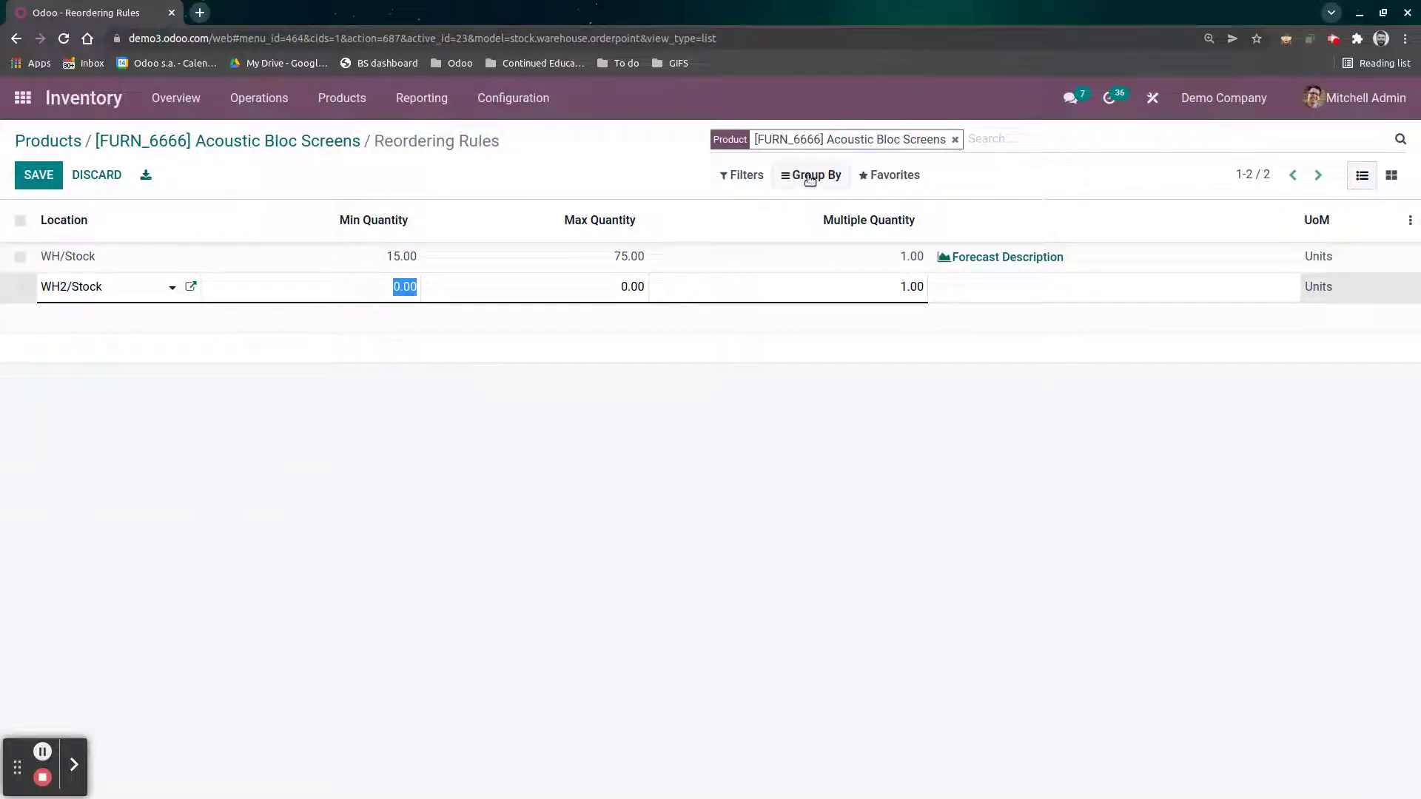
type("10")
key("Tab")
type("25")
left_click(771, 607)
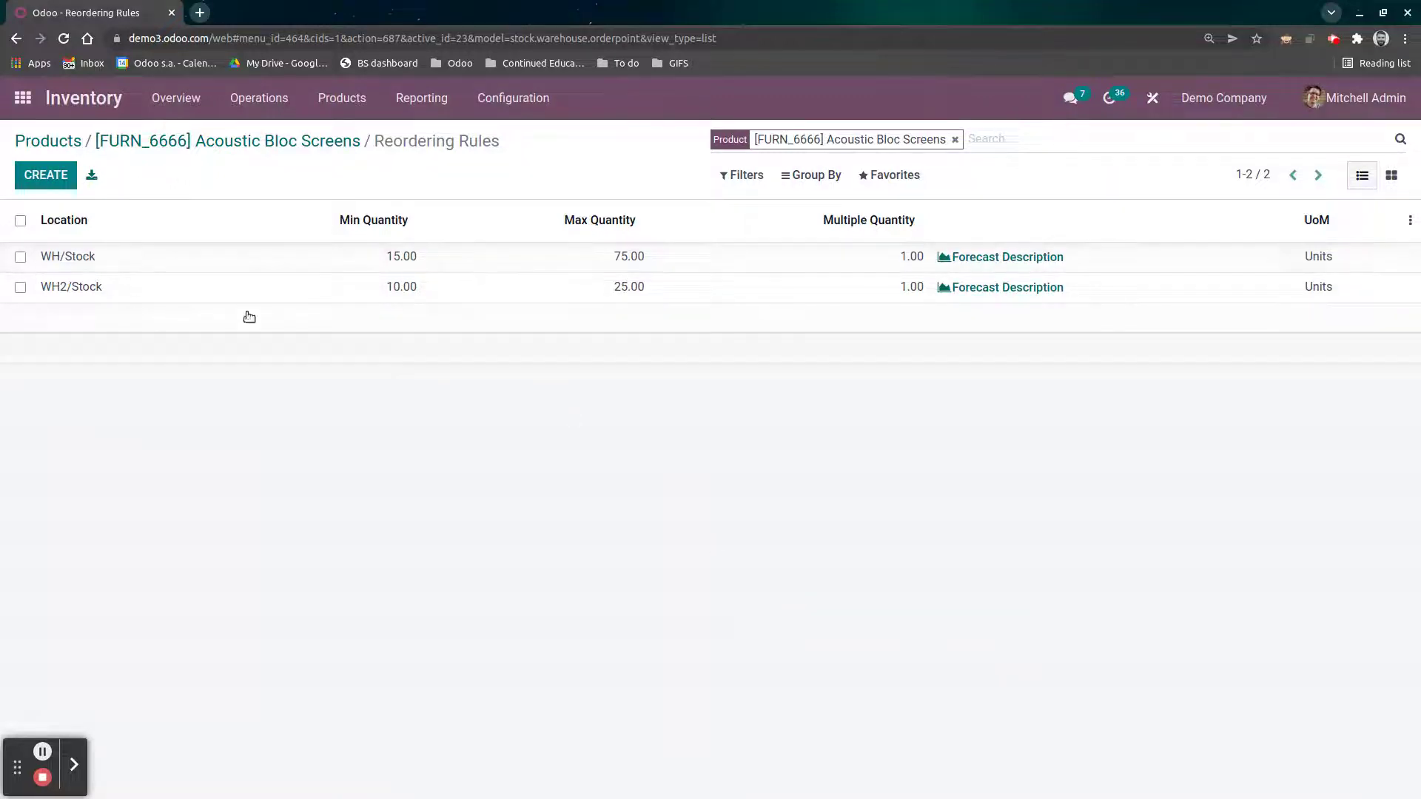
Return to Acoustic Bloc Screens and review its vendors and its selected inventory routes in edit mode, then save the record
left_click(281, 145)
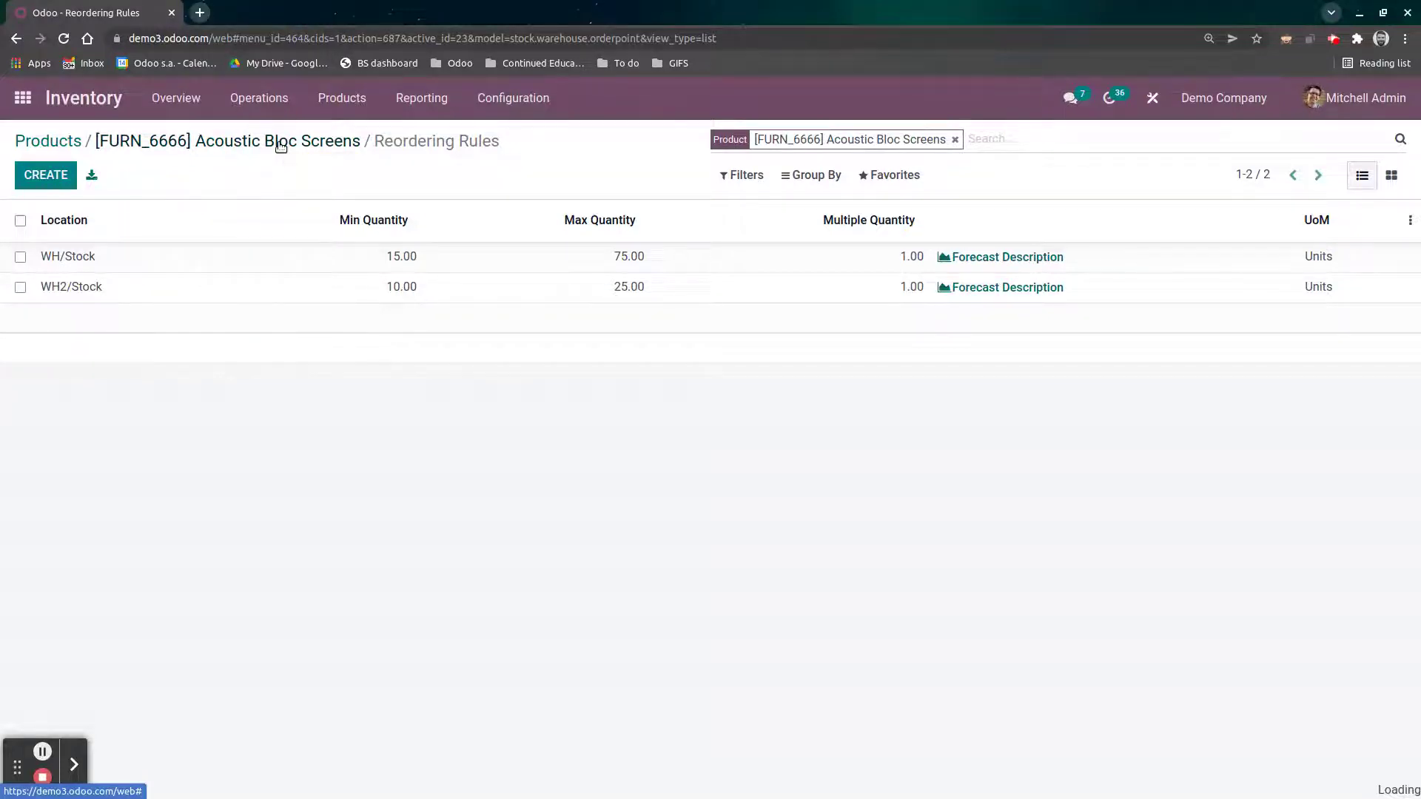
left_click(447, 428)
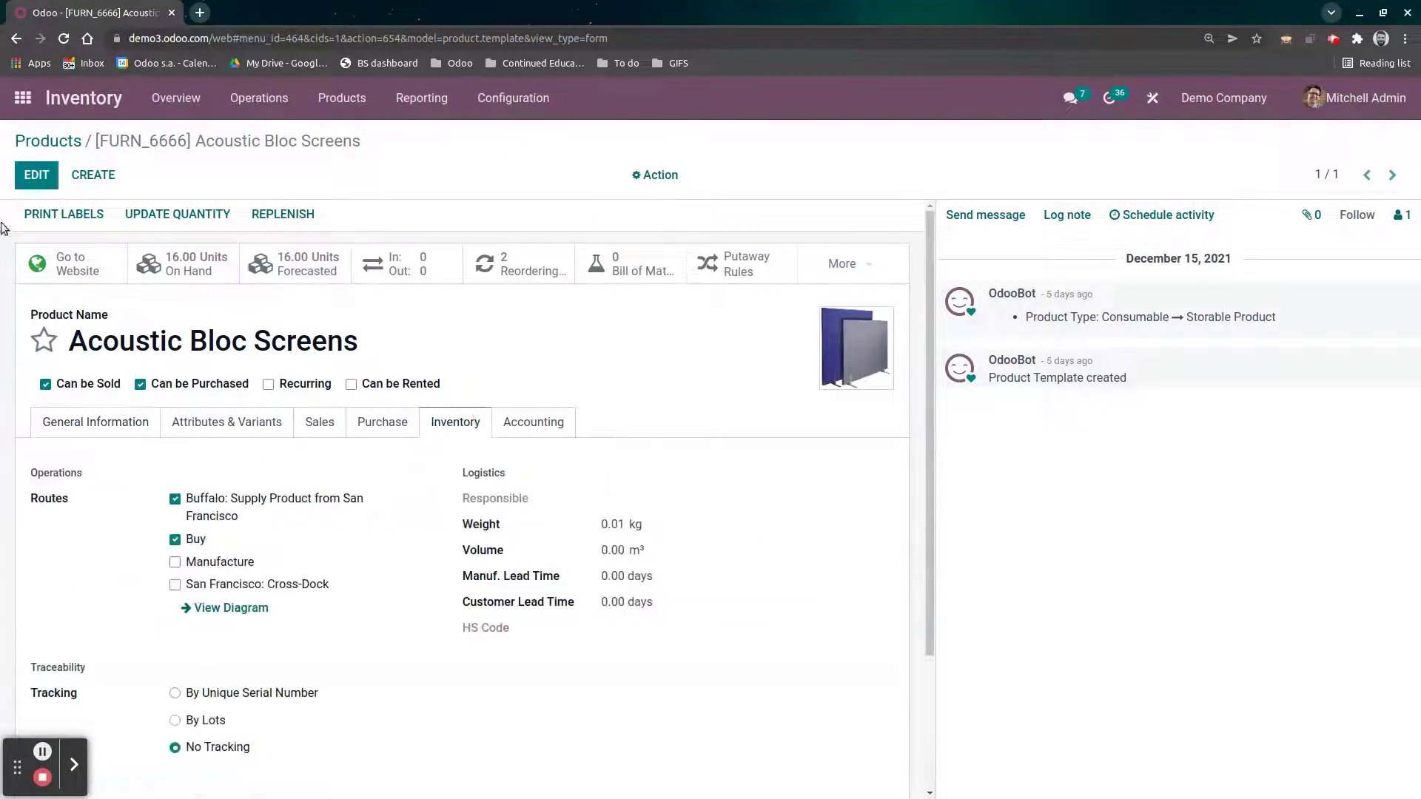
left_click(38, 178)
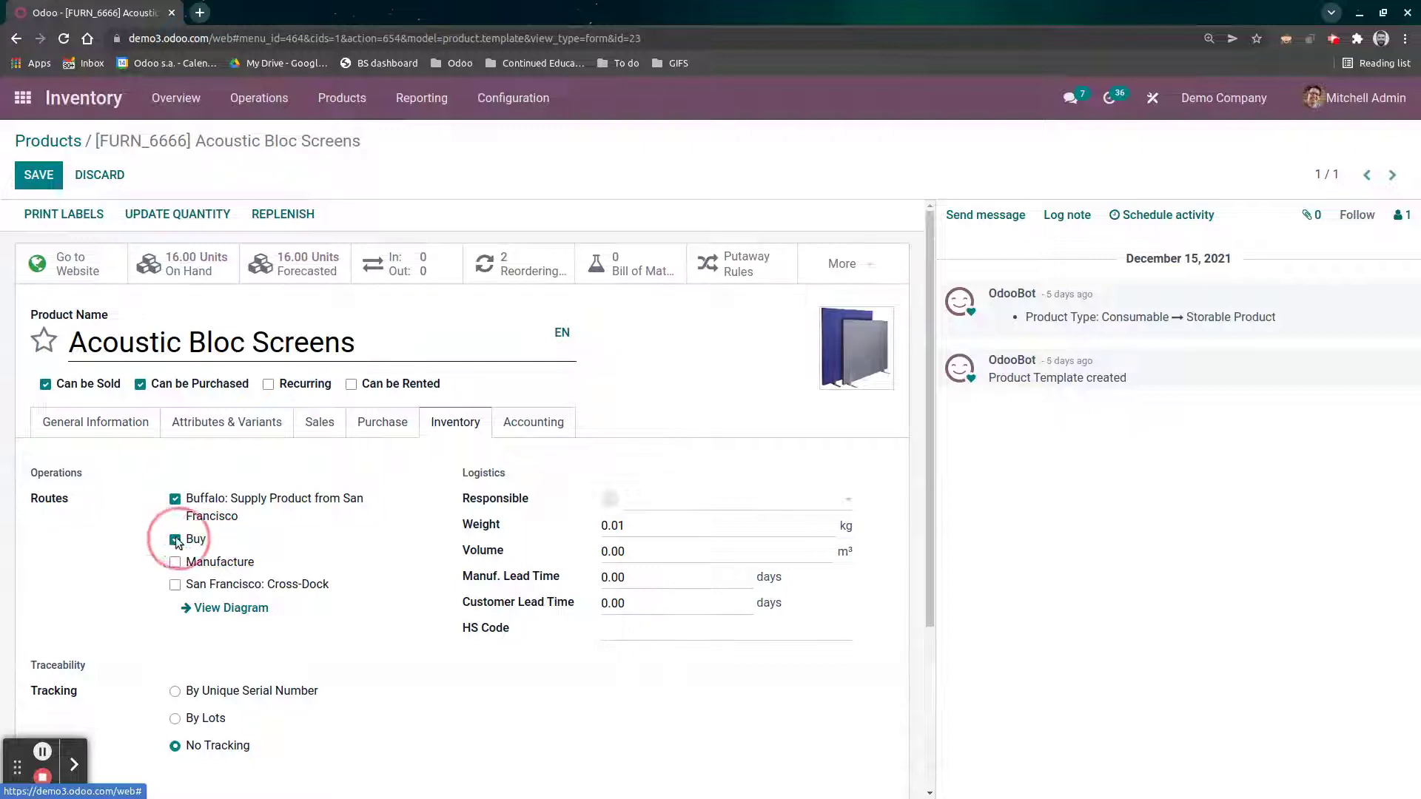
left_click(405, 422)
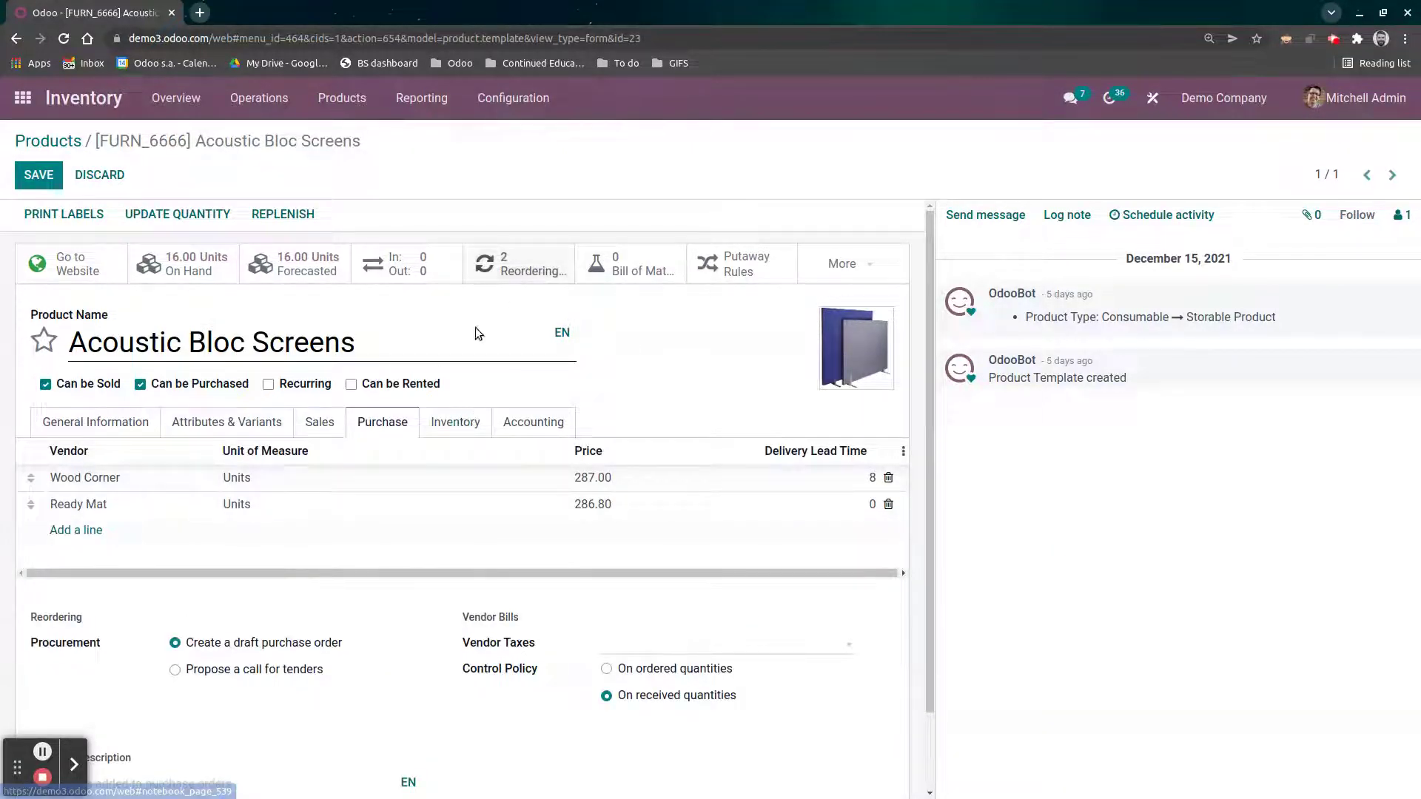
left_click(466, 425)
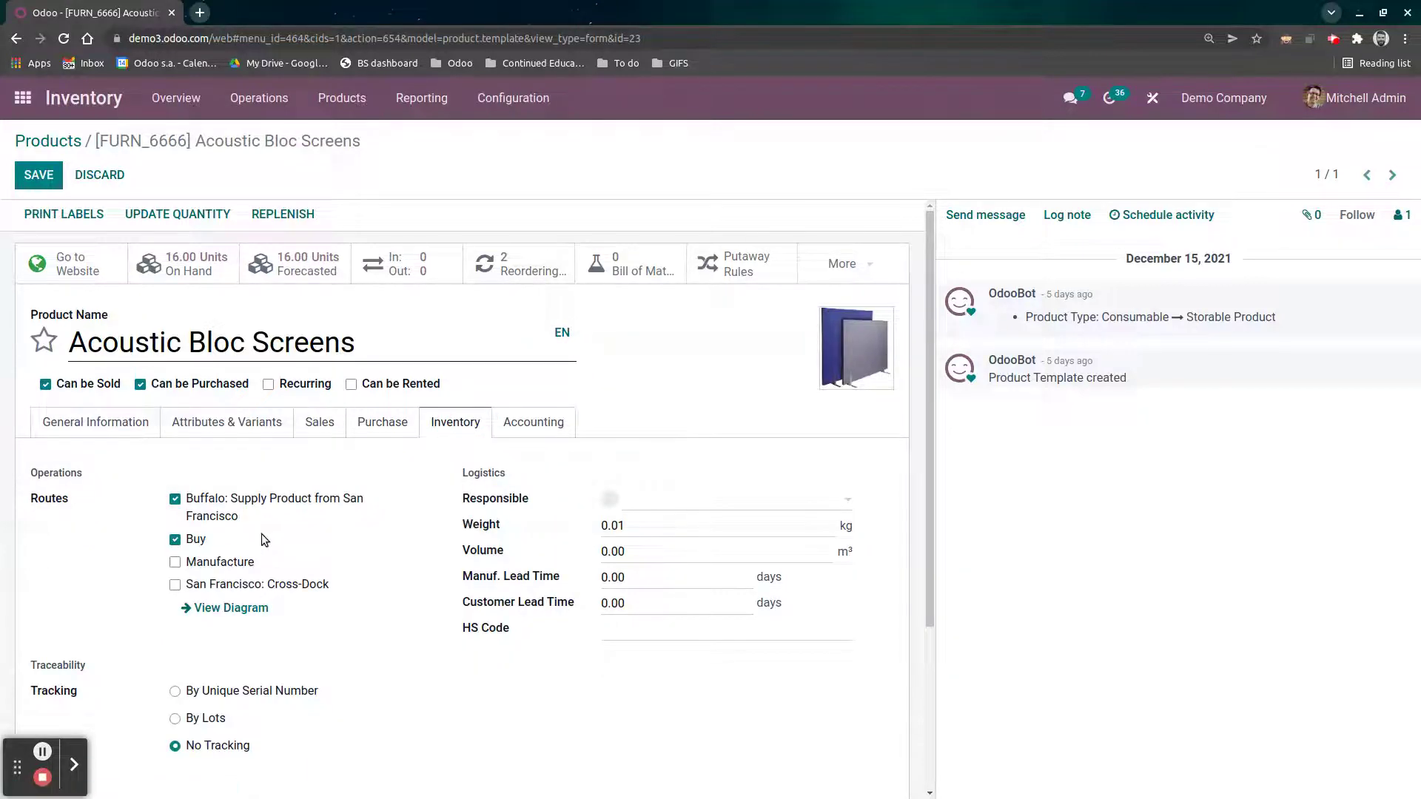
left_click_drag(254, 518, 188, 499)
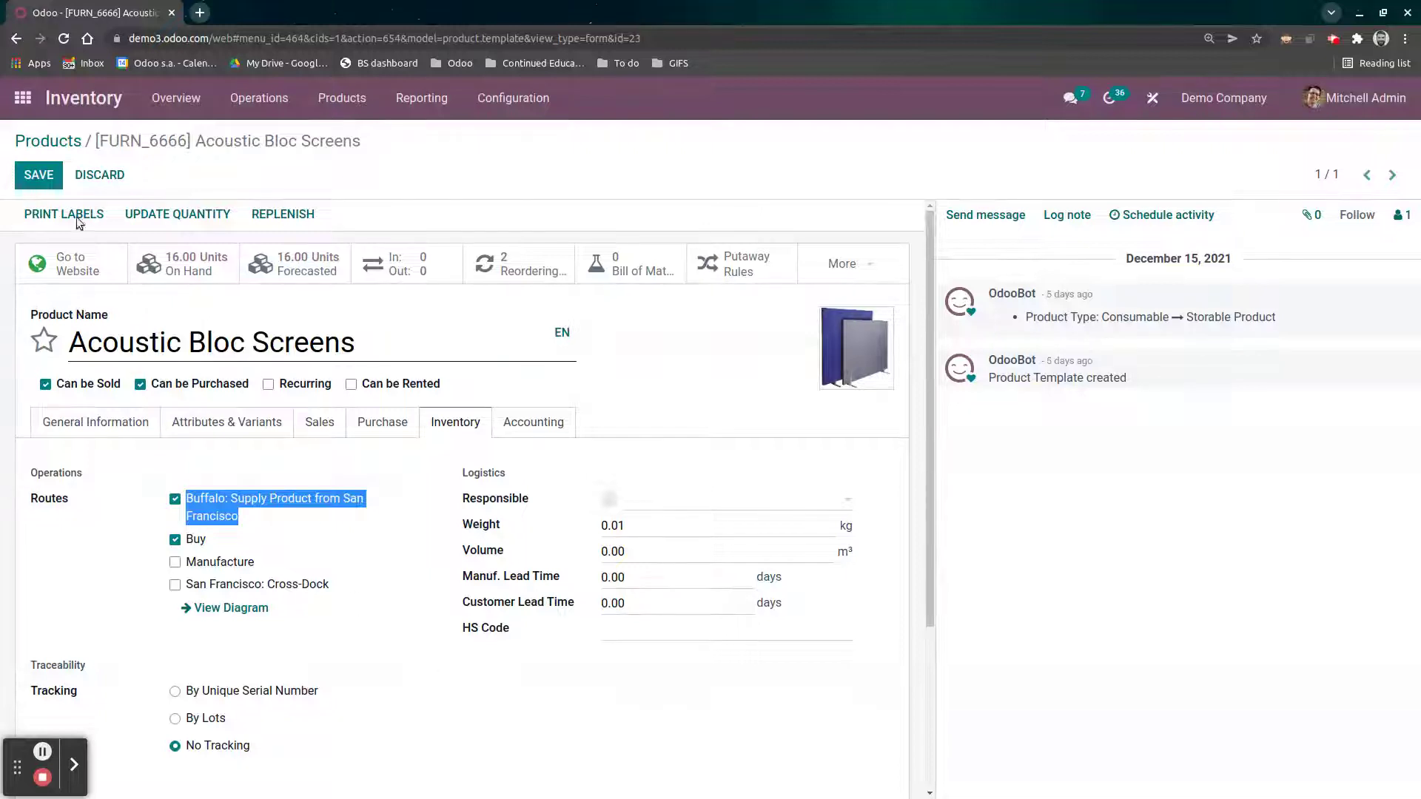
left_click(43, 179)
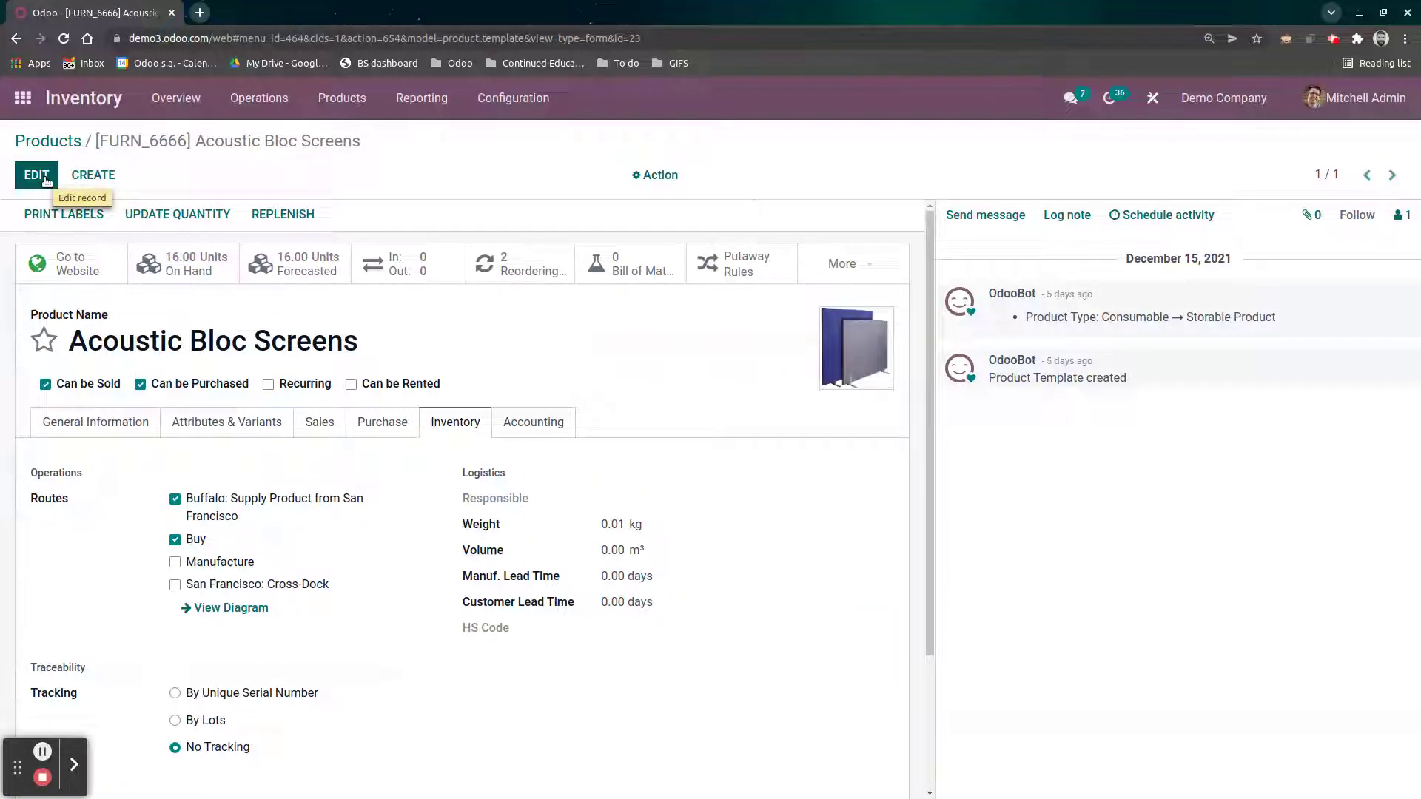
Filter the Stock On Hand report by "bloc" and expand Acoustic Bloc Screens down to its WH/Stock line
left_click(422, 102)
left_click(440, 161)
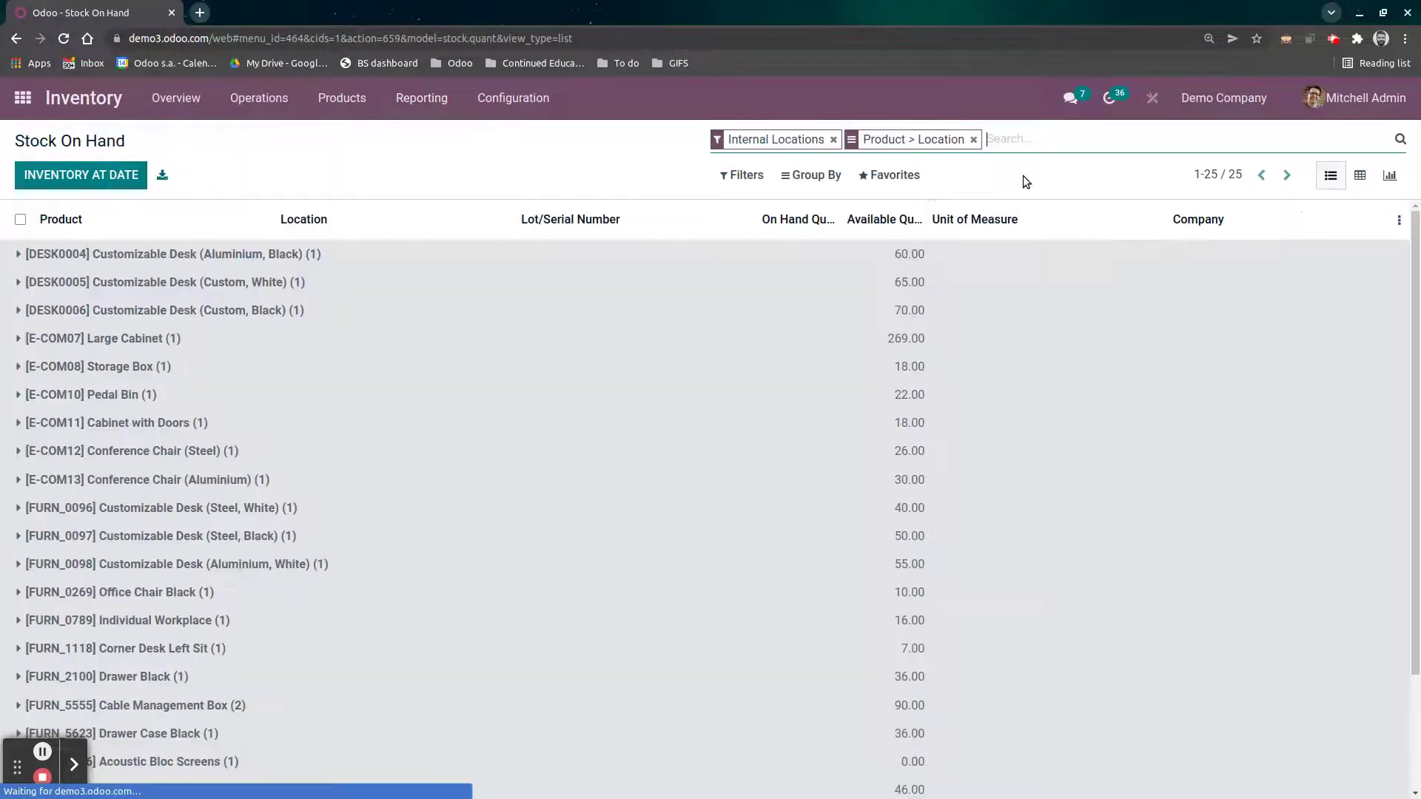
type("bloc")
key("Return")
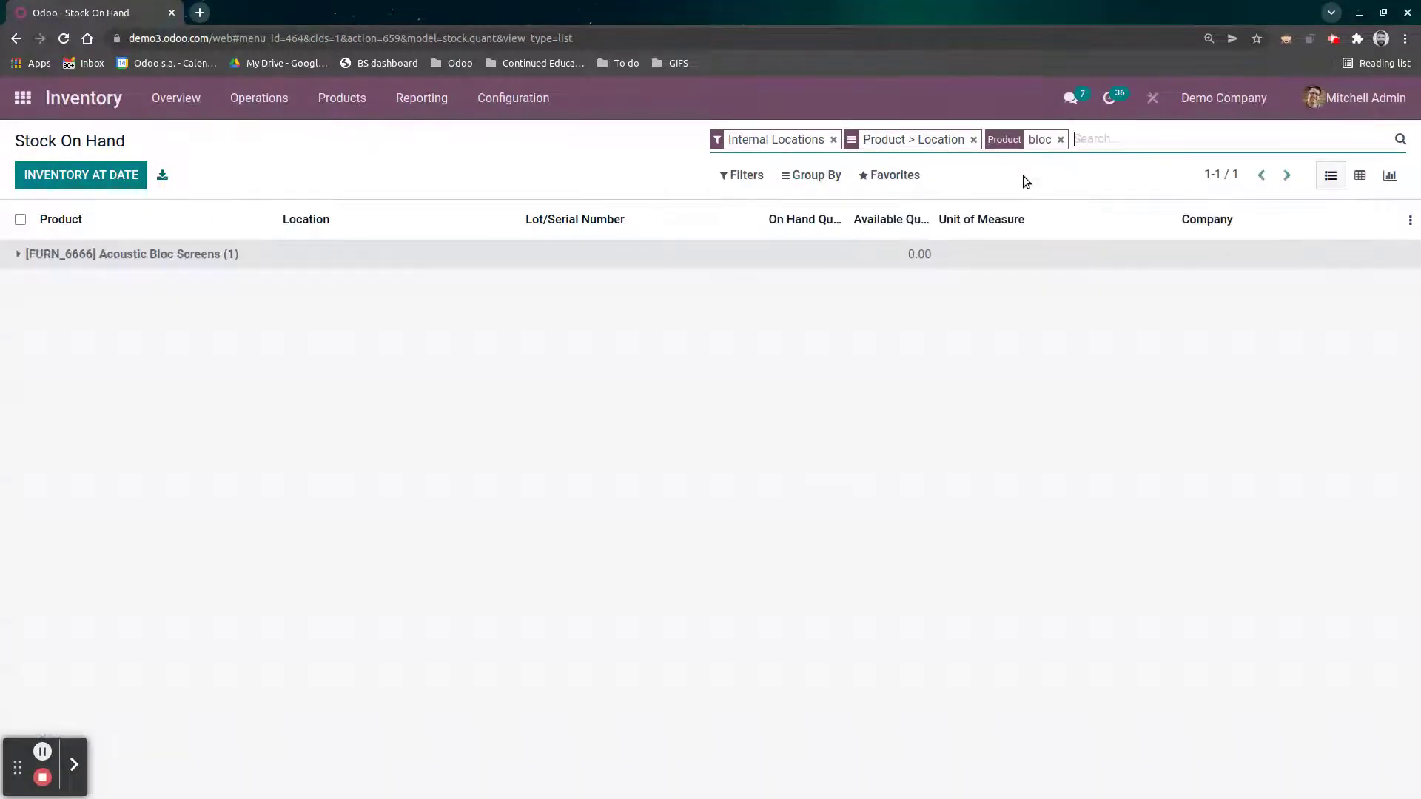
left_click(869, 255)
left_click(852, 292)
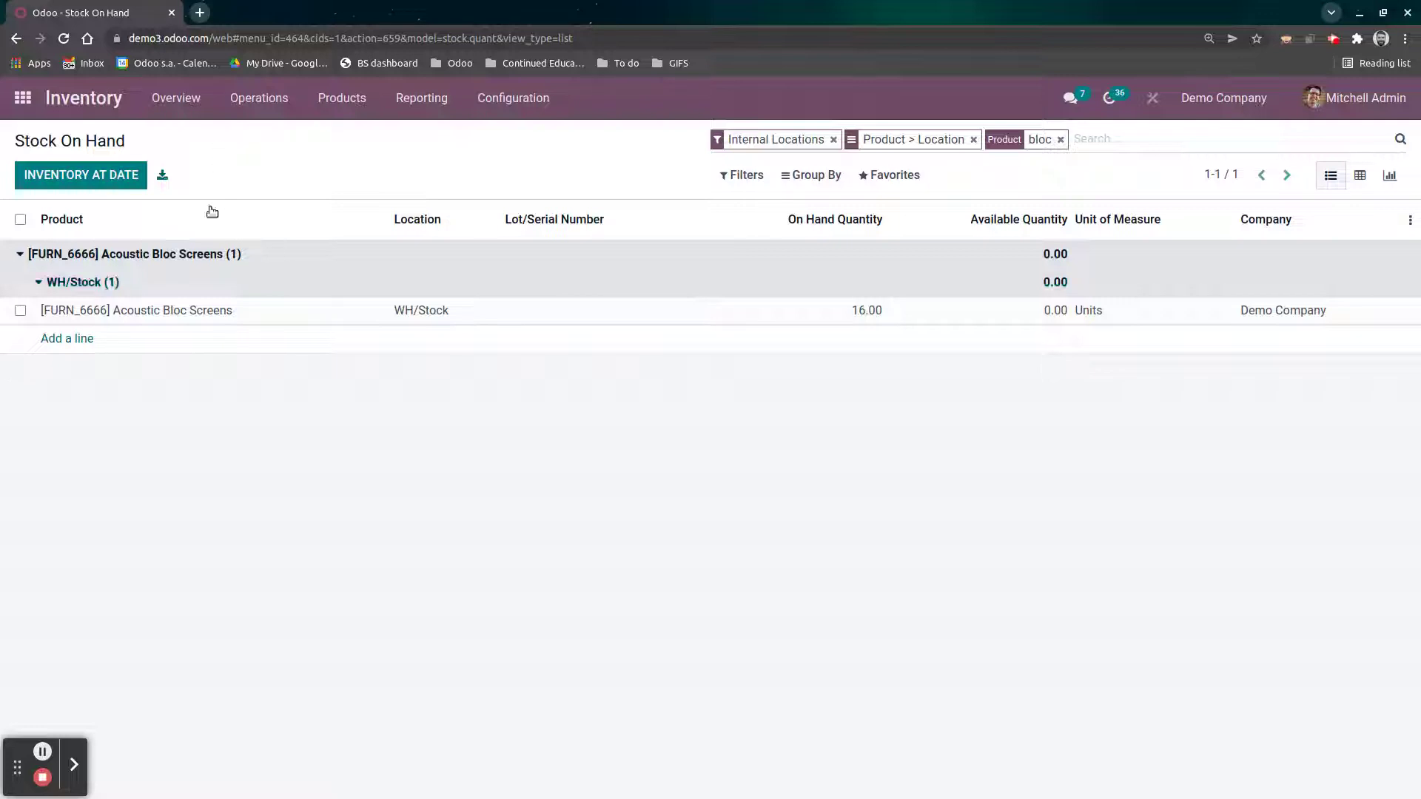
Find Acoustic Bloc Screens by searching the products for "bloc" and open its quantity update list
left_click(342, 98)
left_click(347, 143)
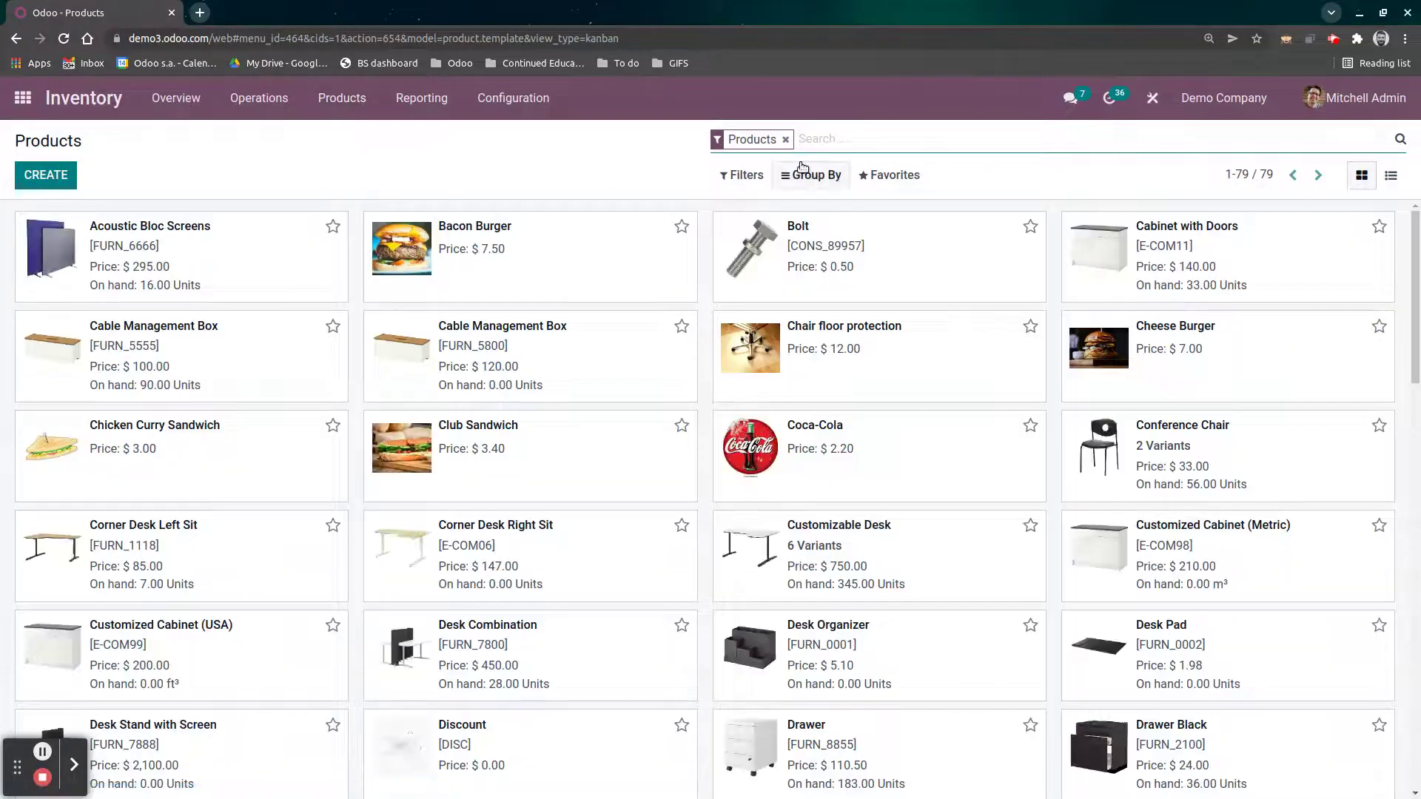
type("bloc")
key("Return")
left_click(201, 264)
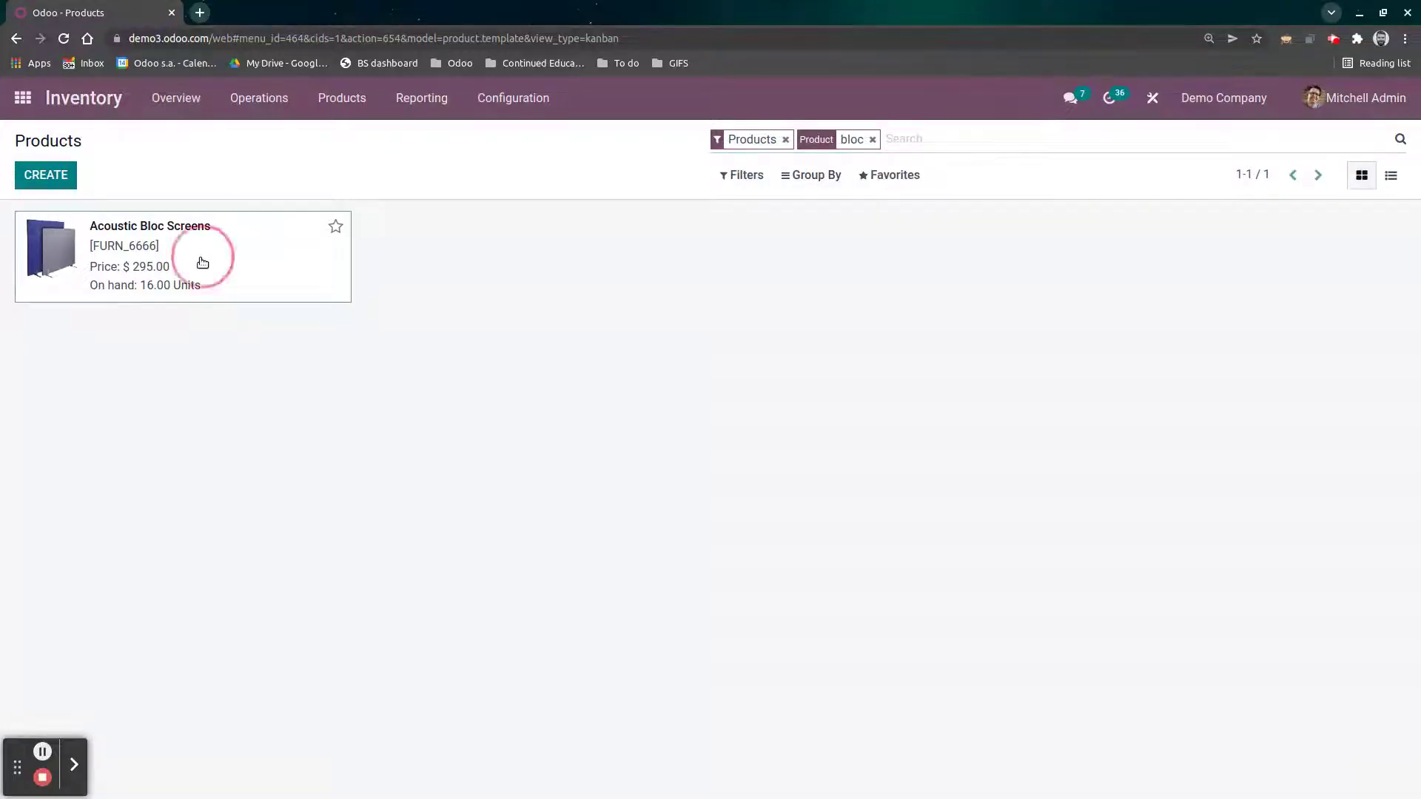
left_click(194, 220)
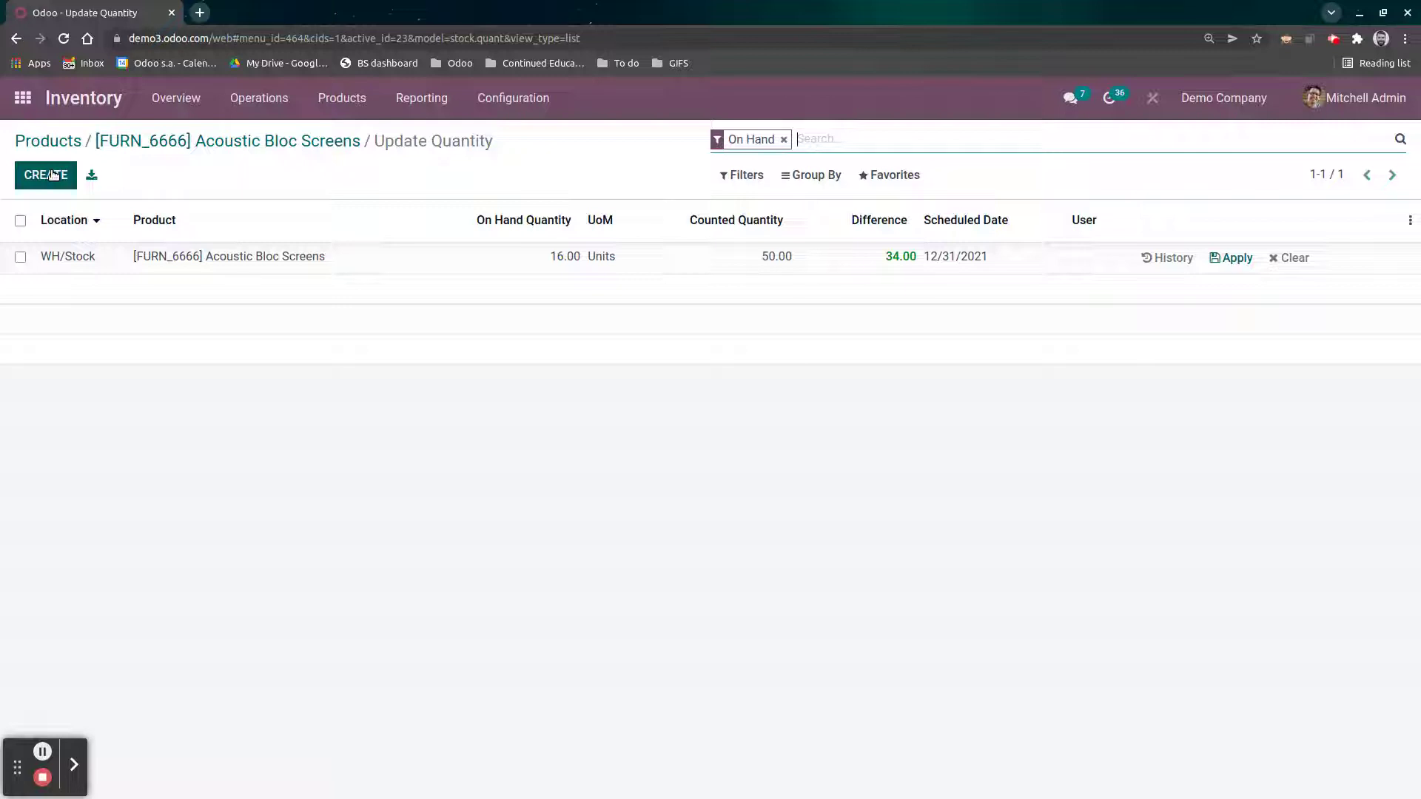
Apply the counted quantity of 50 for Acoustic Bloc Screens and expand its WH/Stock line in the Stock On Hand report filtered by "bloc"
left_click(1234, 258)
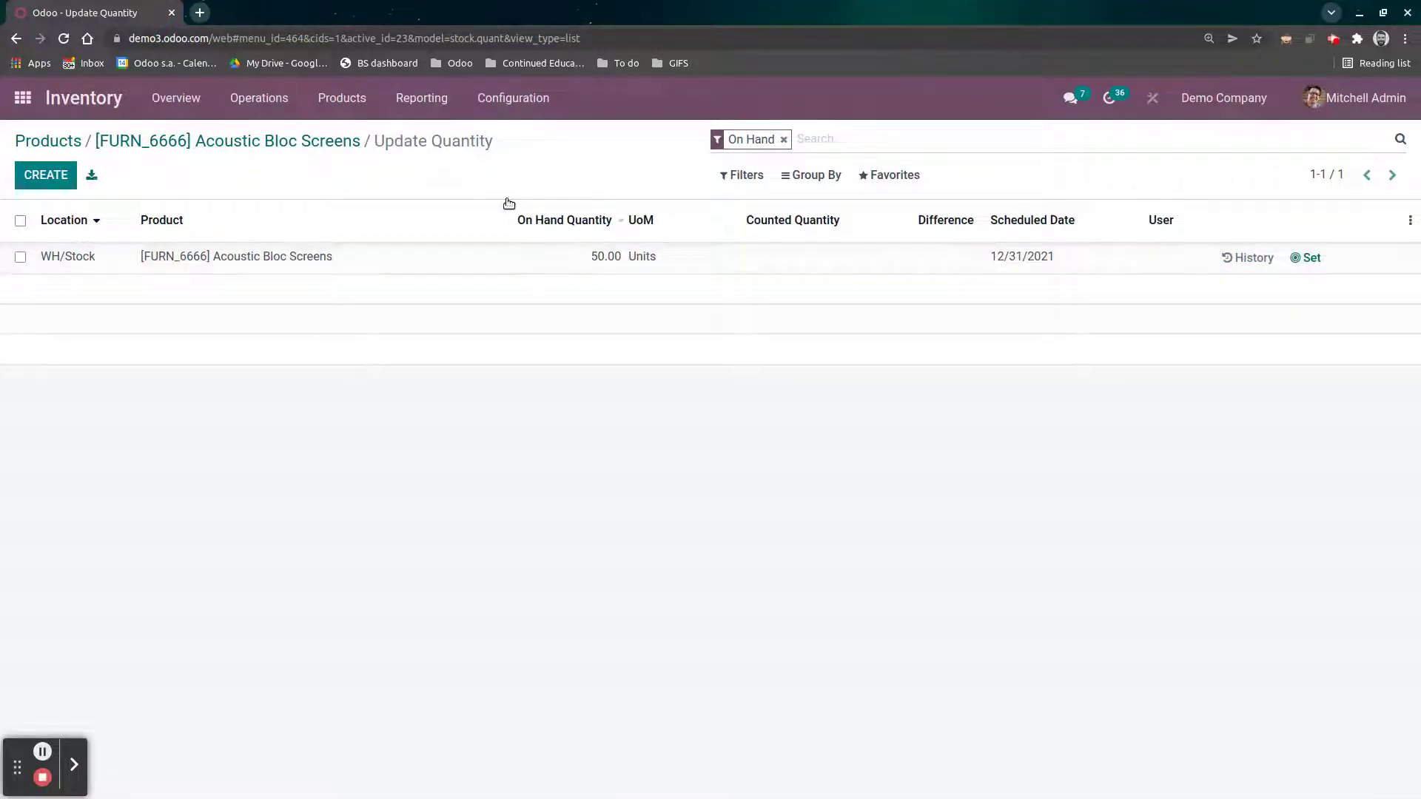
left_click(433, 100)
left_click(454, 154)
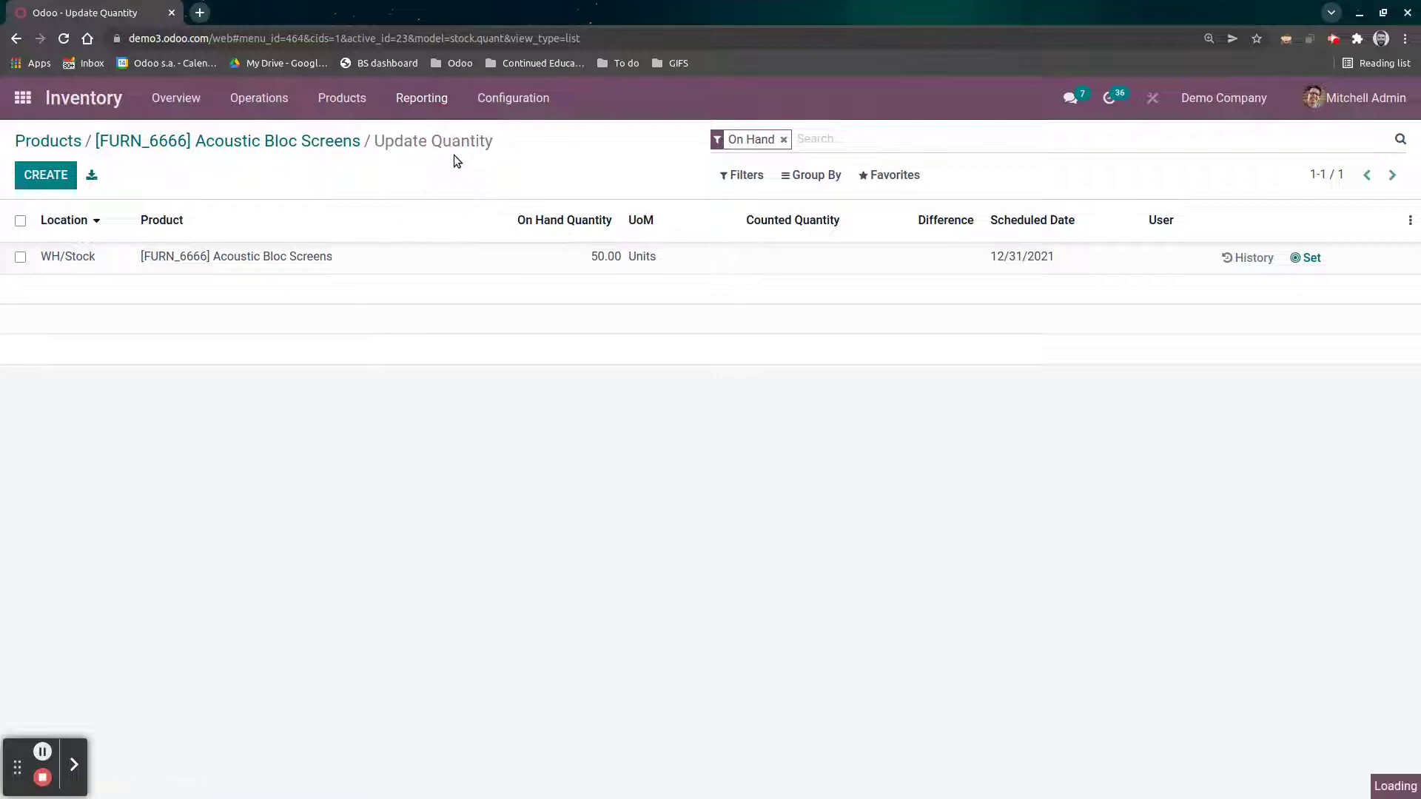
type("bloc")
key("Return")
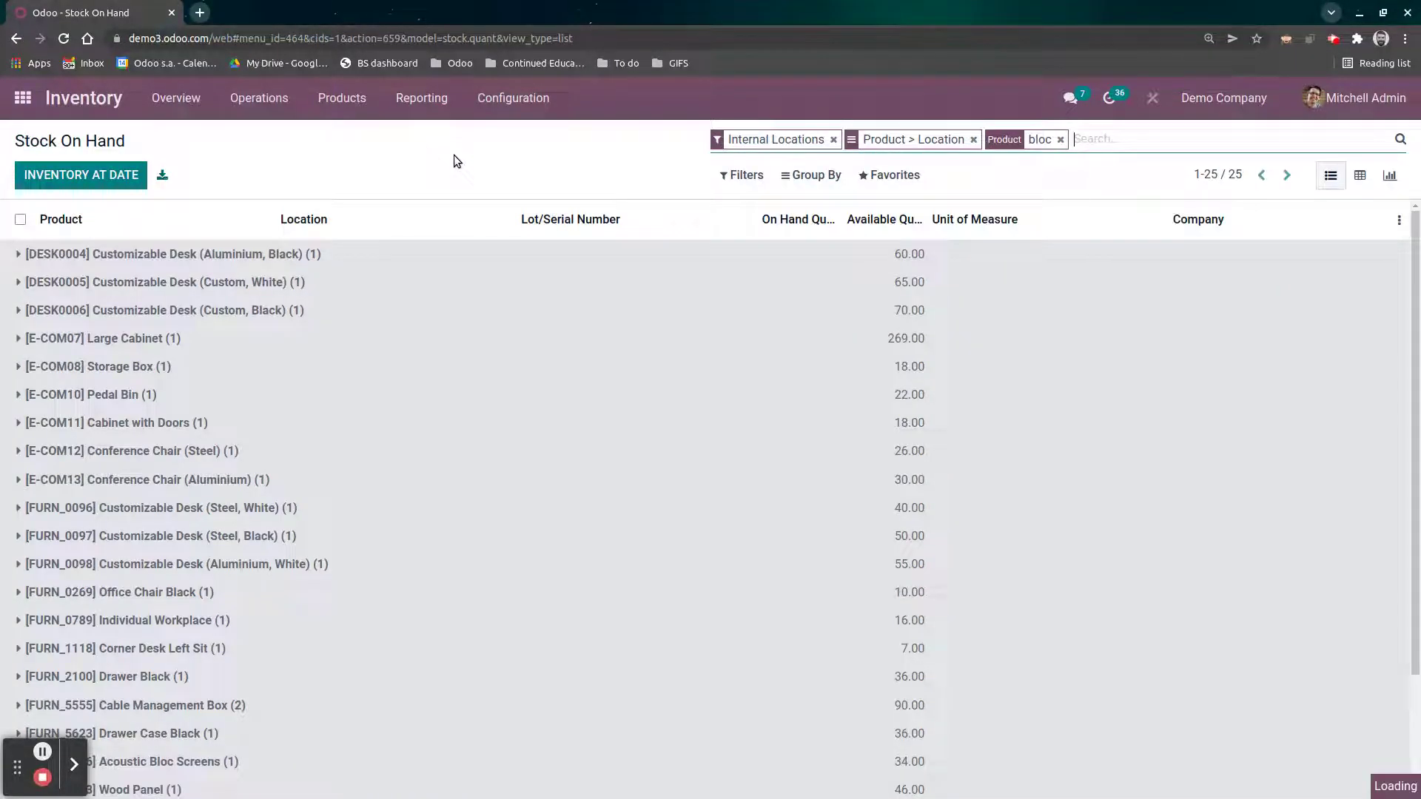
left_click(311, 266)
left_click(319, 295)
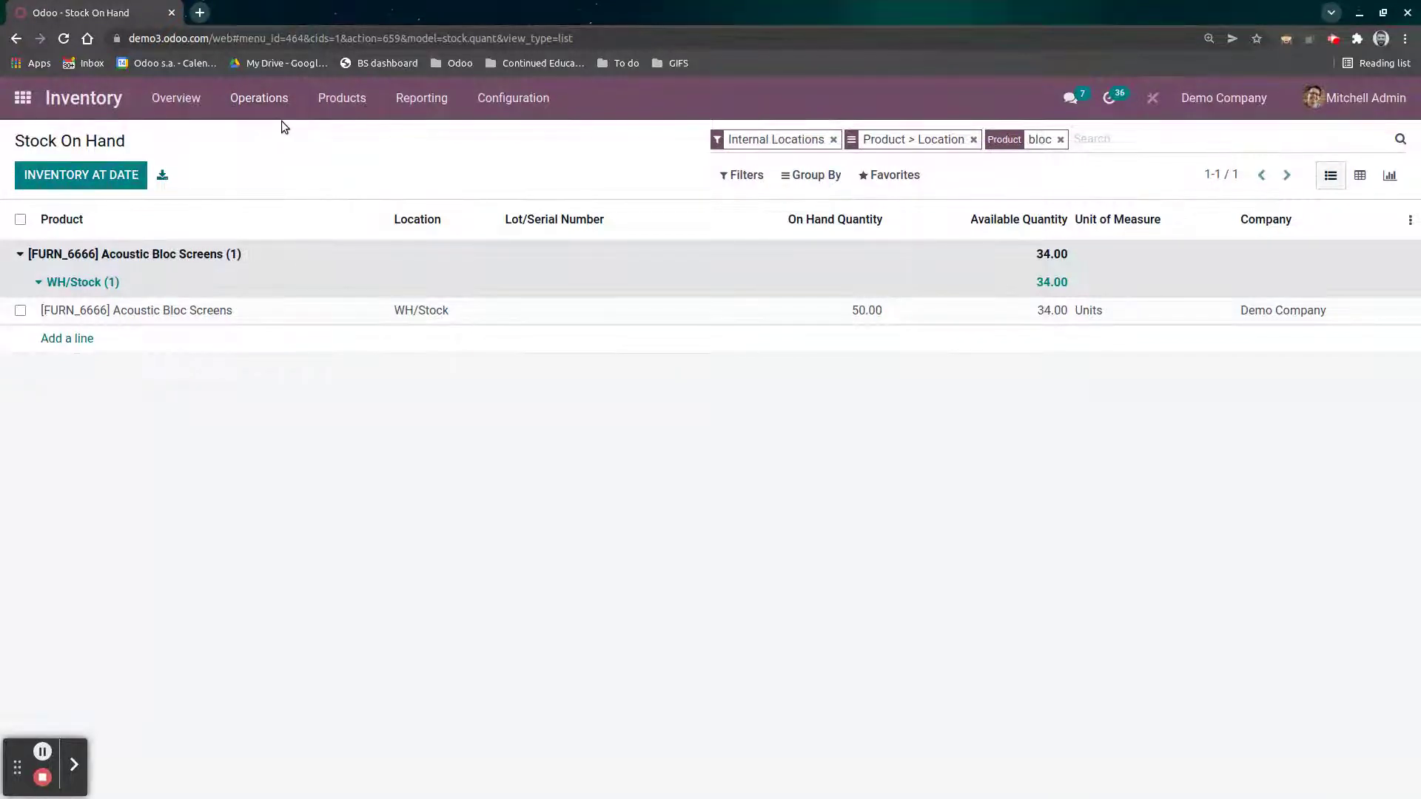
Return to the Inventory Overview and run the scheduler to trigger the reordering rules
left_click(176, 98)
left_click(241, 100)
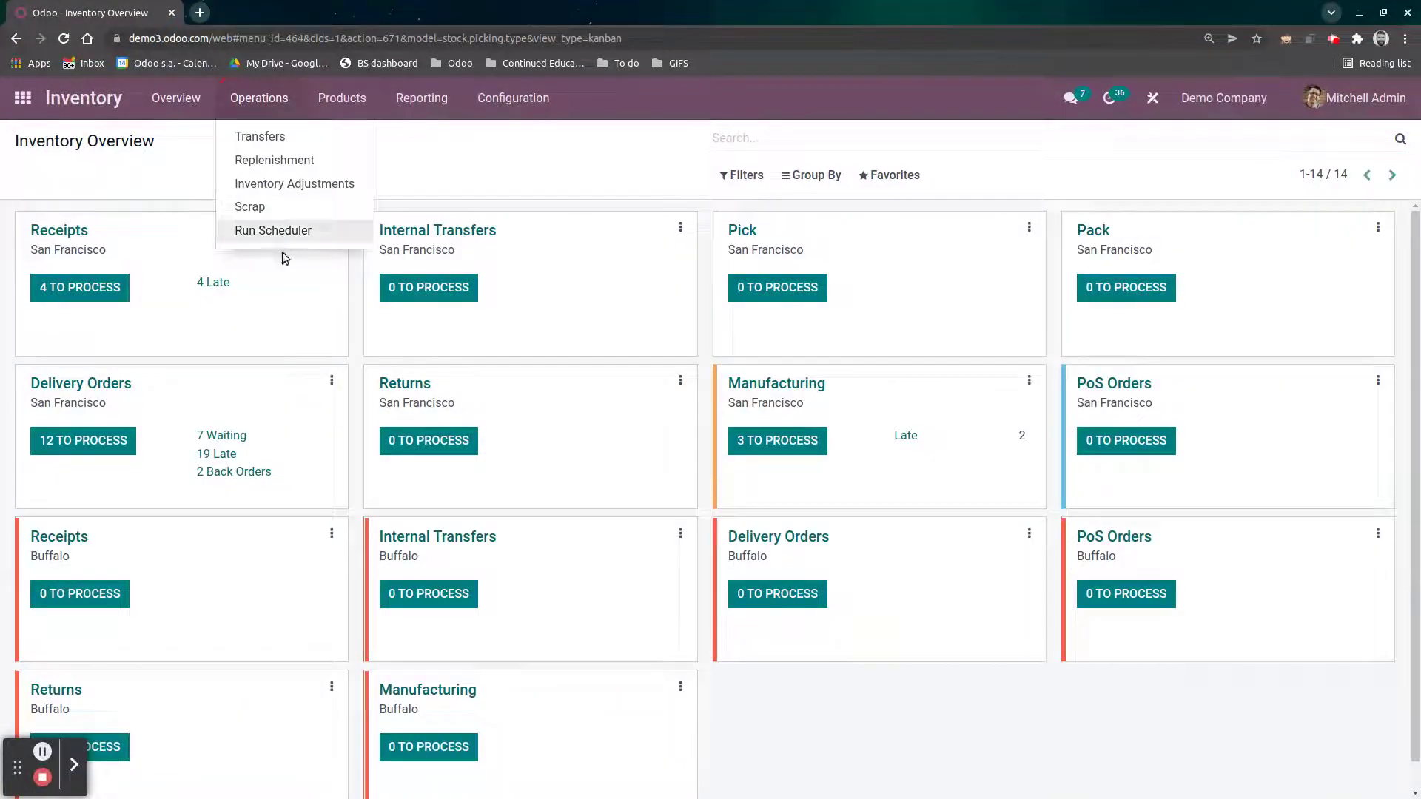
left_click(280, 231)
left_click(347, 244)
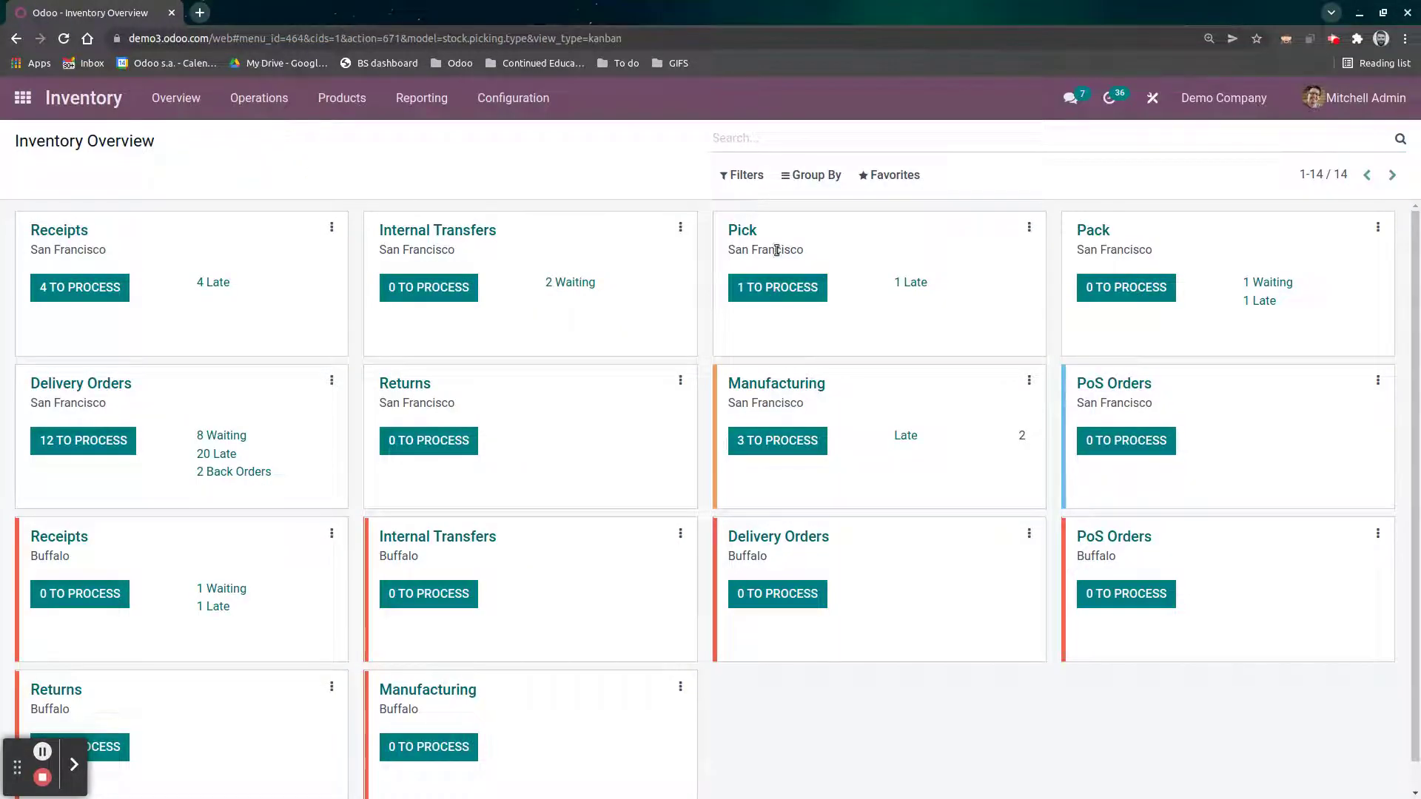
Group the Inventory Overview by warehouse, review the pending operations, and open San Francisco's ready pick transfer WH/PICK/00001
left_click(798, 178)
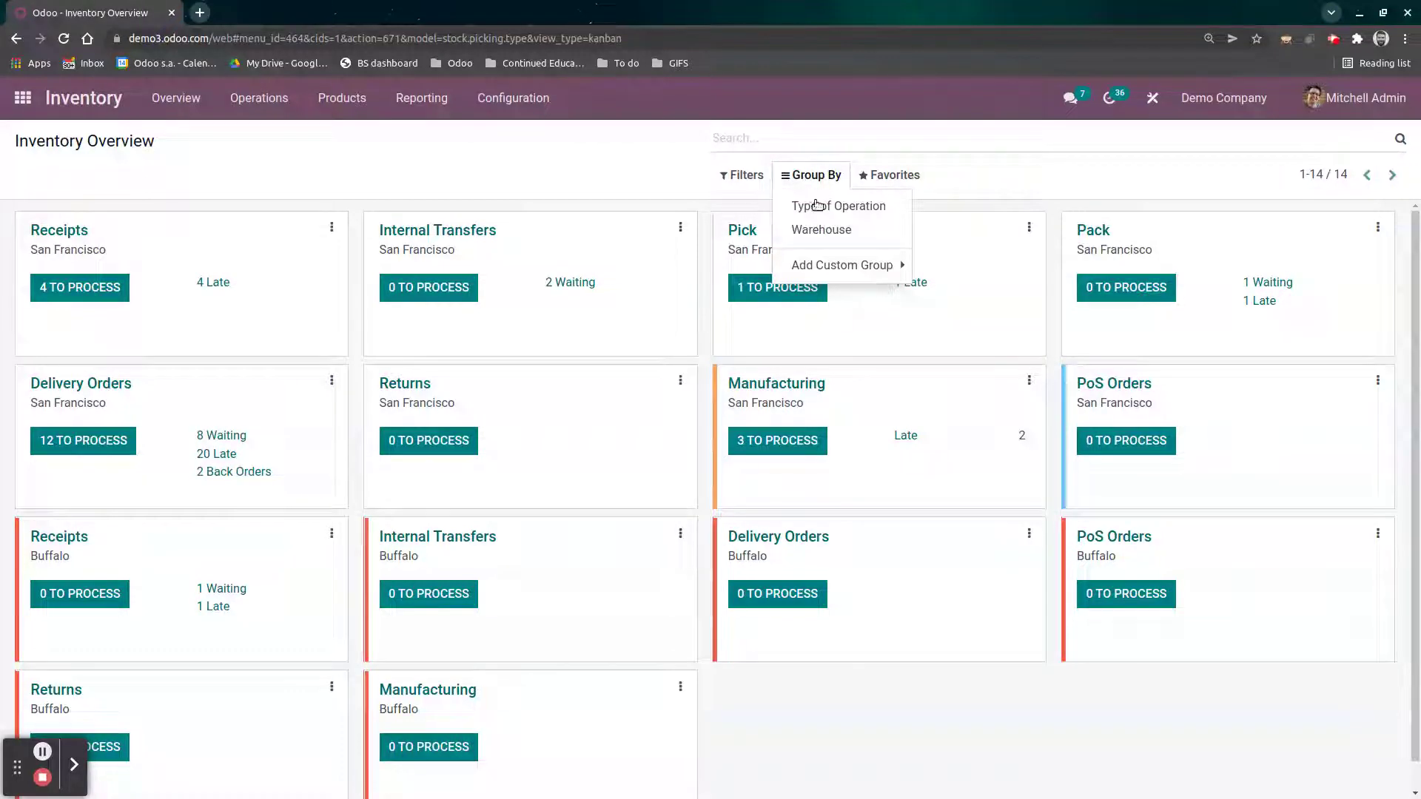
left_click(828, 229)
left_click(477, 166)
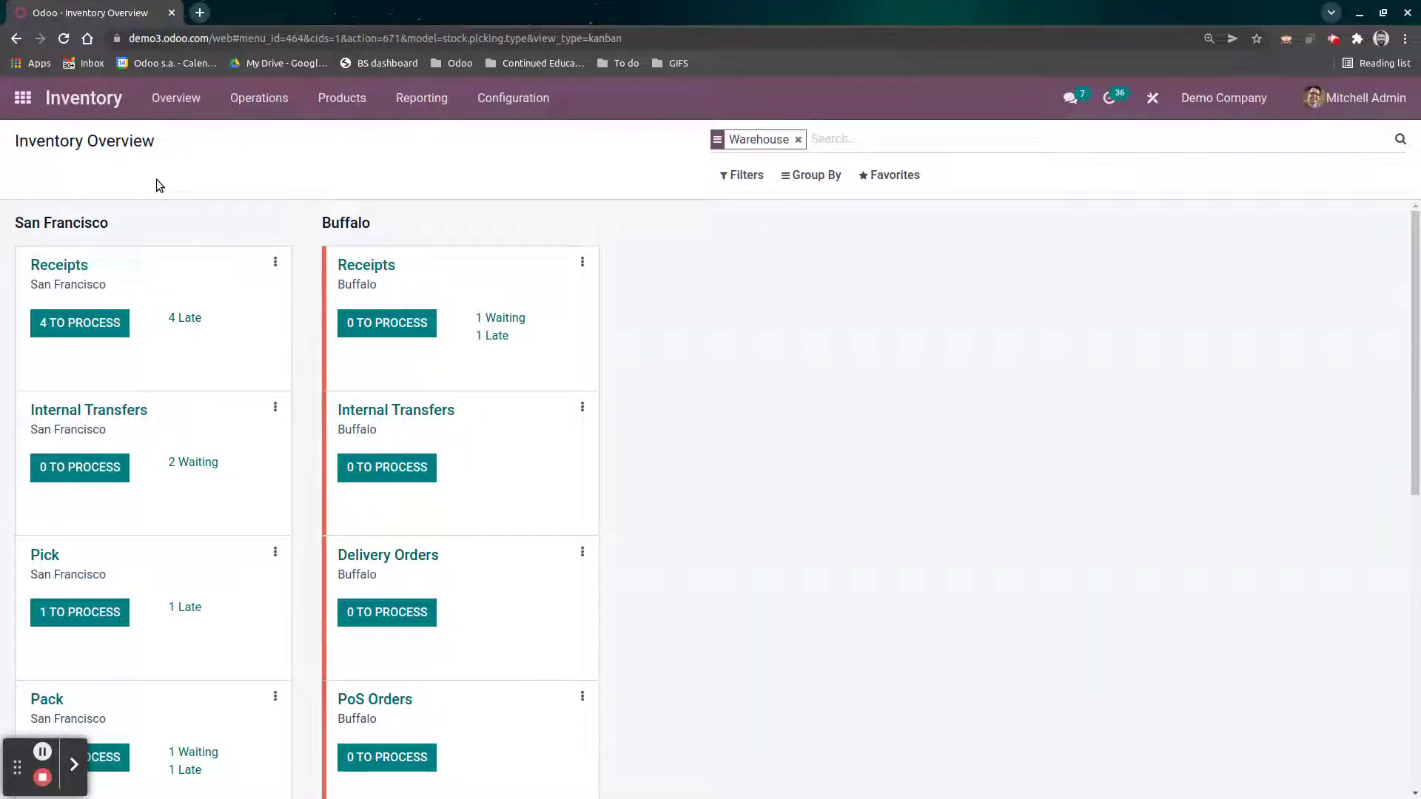
scroll(140, 283, "down", 3)
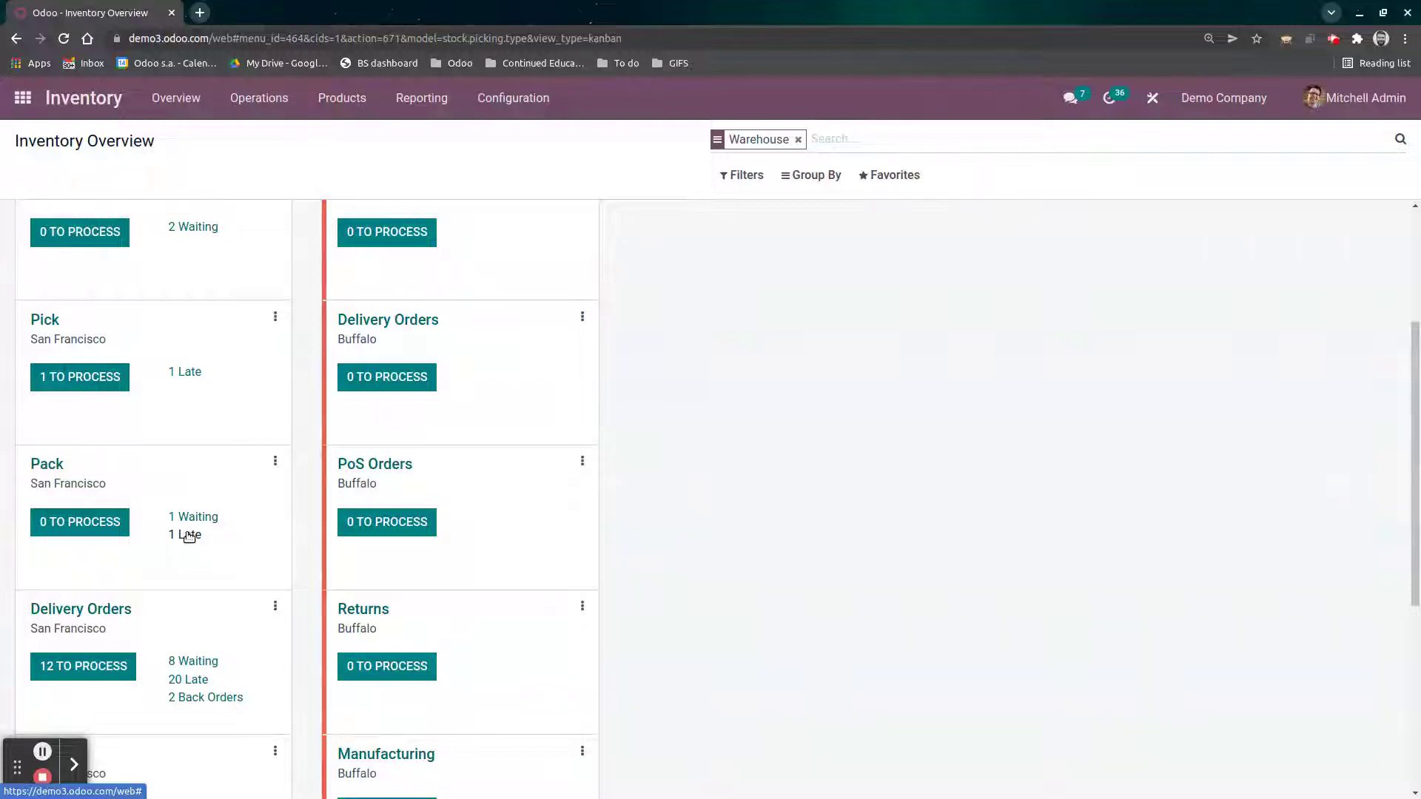
scroll(183, 507, "up", 3)
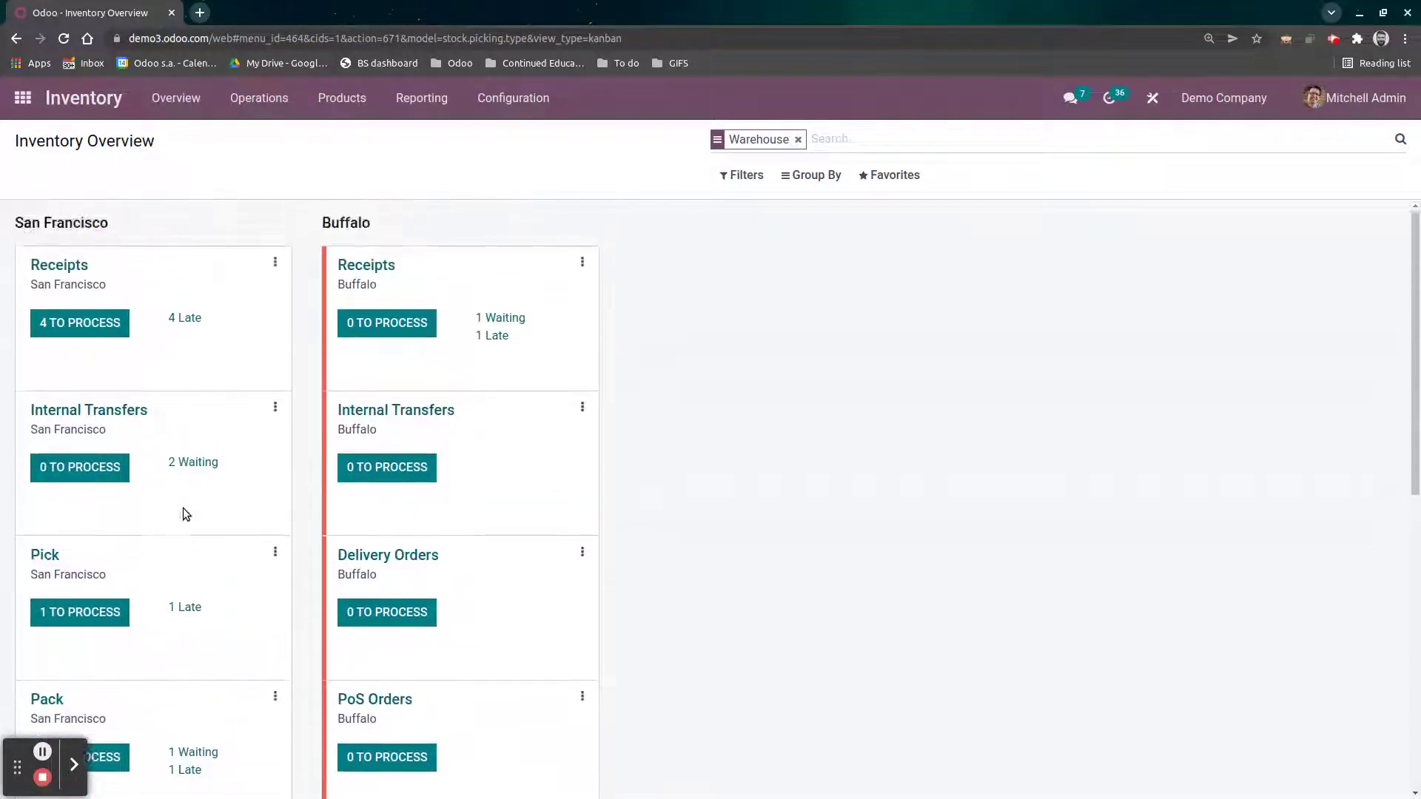
scroll(185, 513, "down", 1)
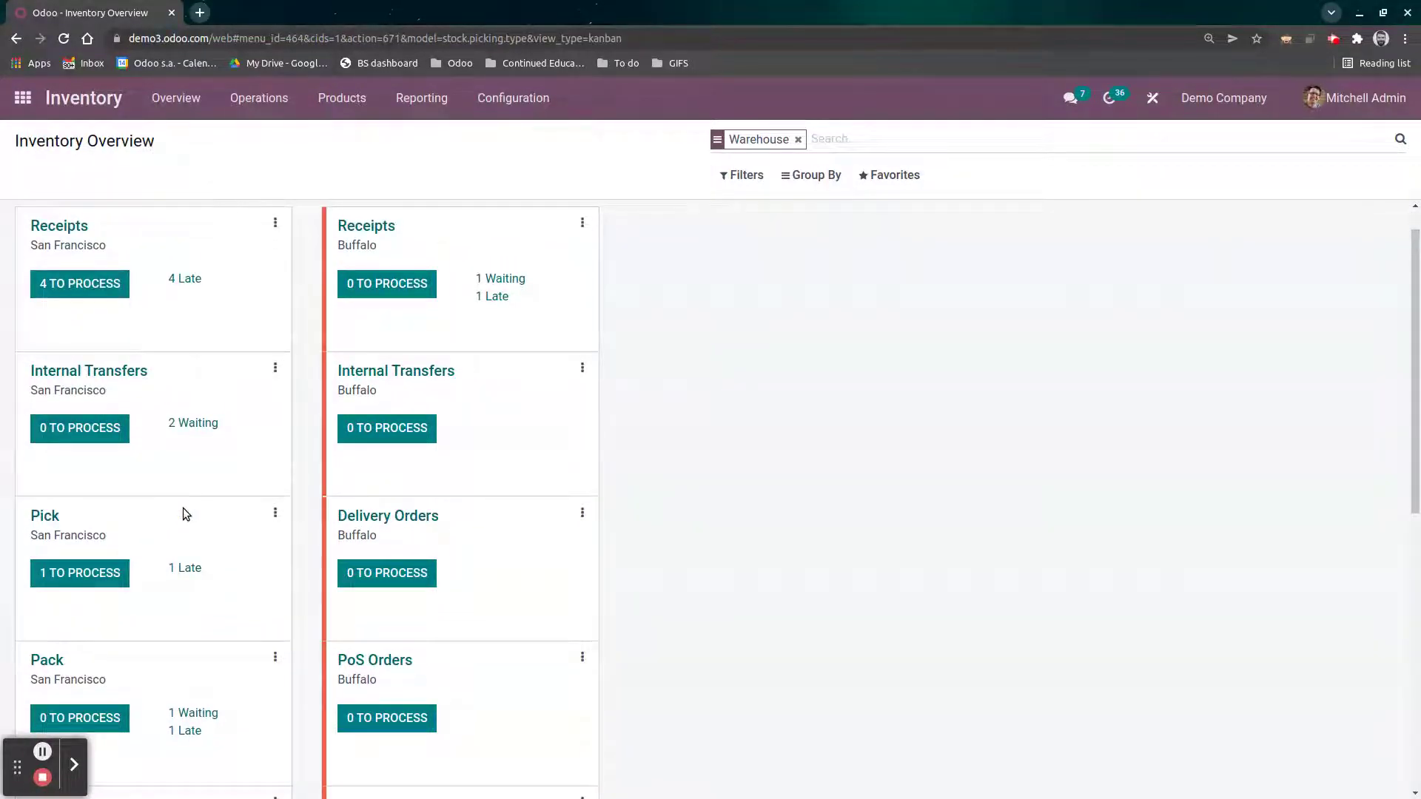
scroll(184, 508, "down", 2)
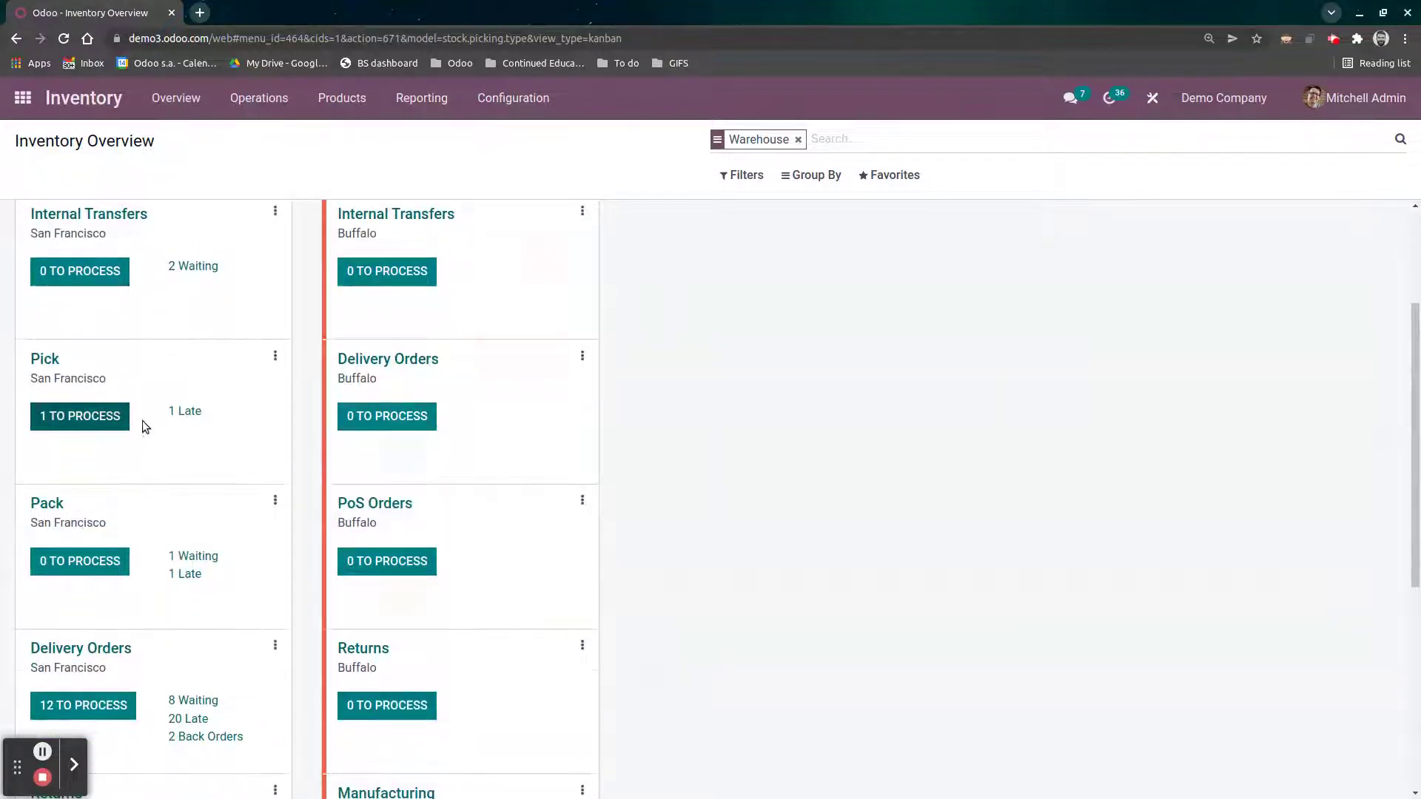
left_click(89, 419)
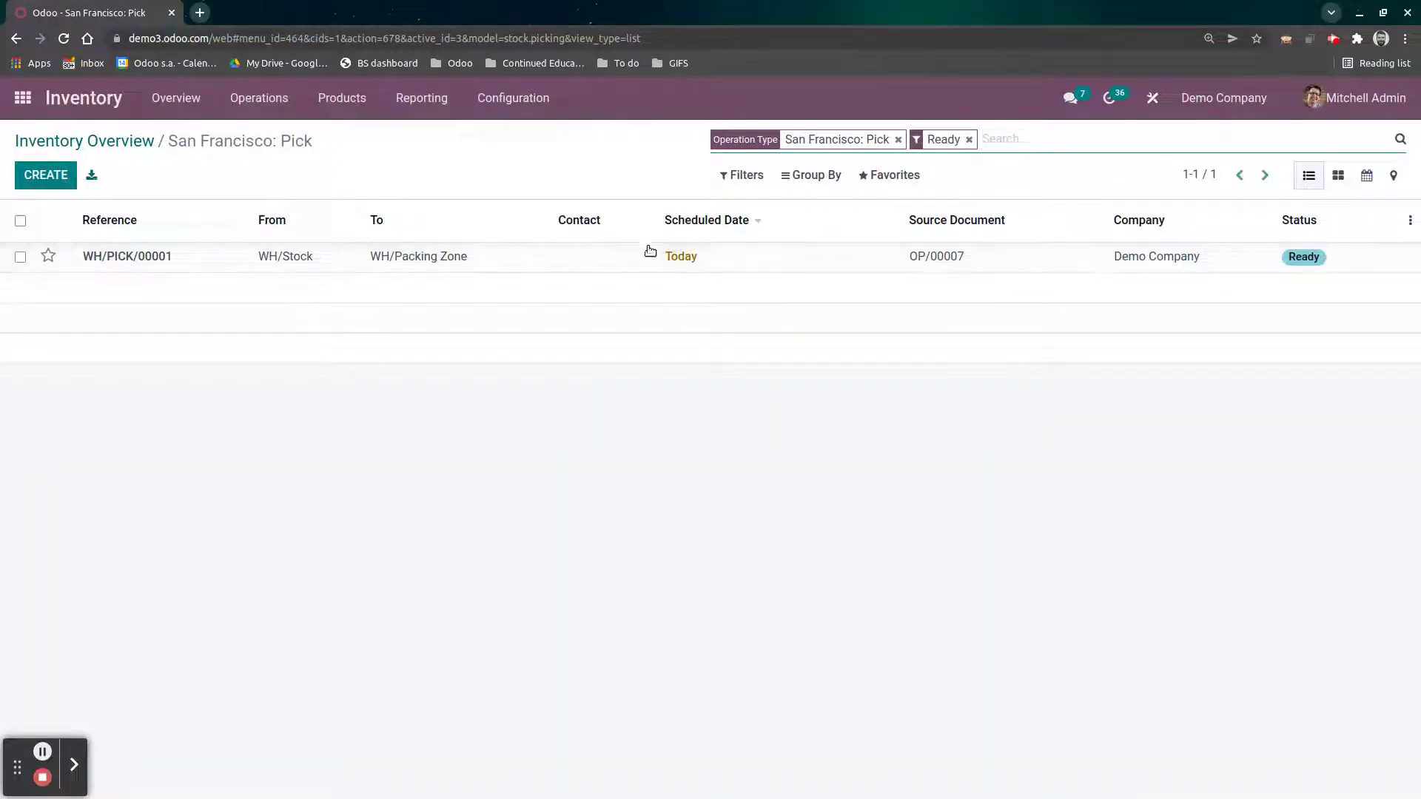
double_click(962, 261)
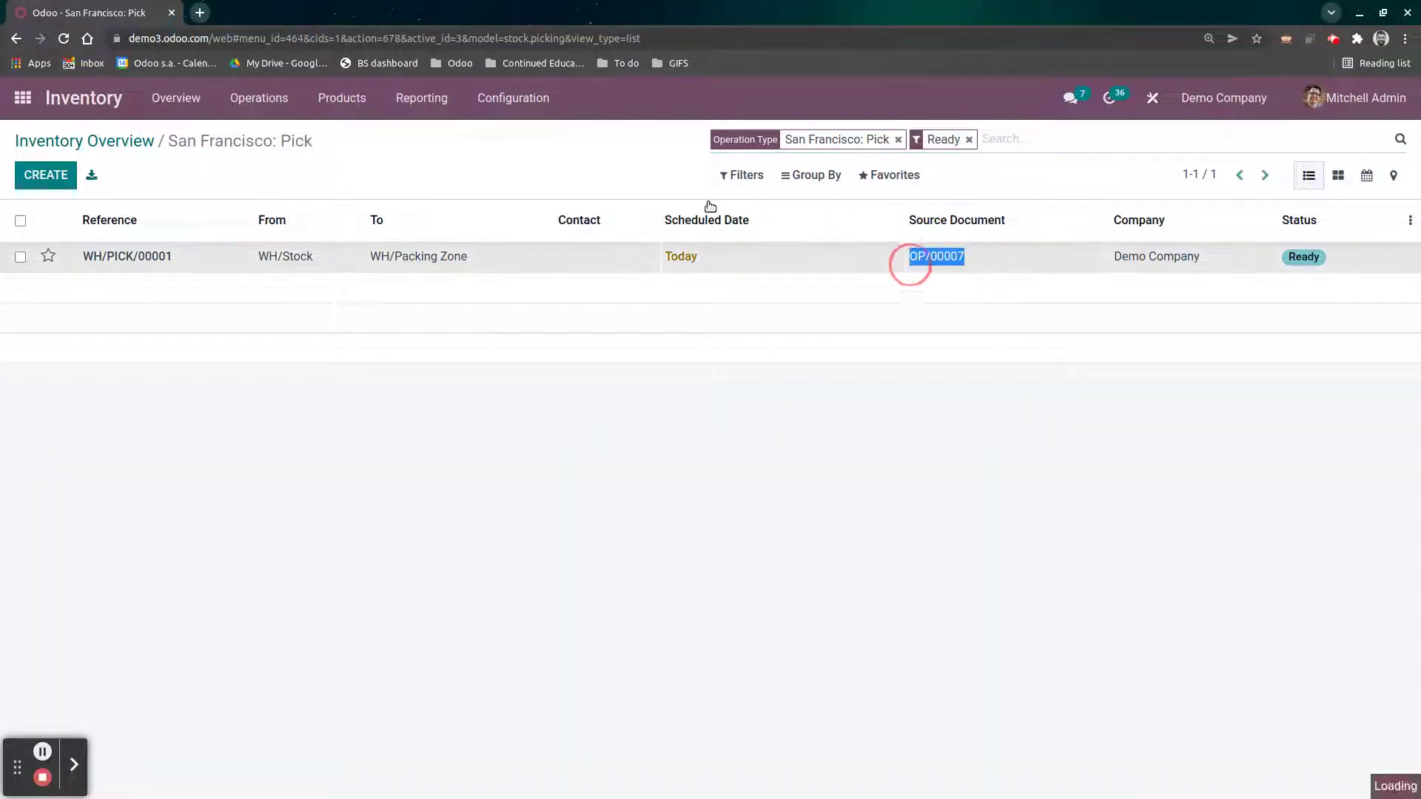
Open the Reordering Rules in a new browser tab and check the quantities and location of Acoustic Bloc Screens rule OP/00007
left_click(422, 104)
mouse_move(489, 111)
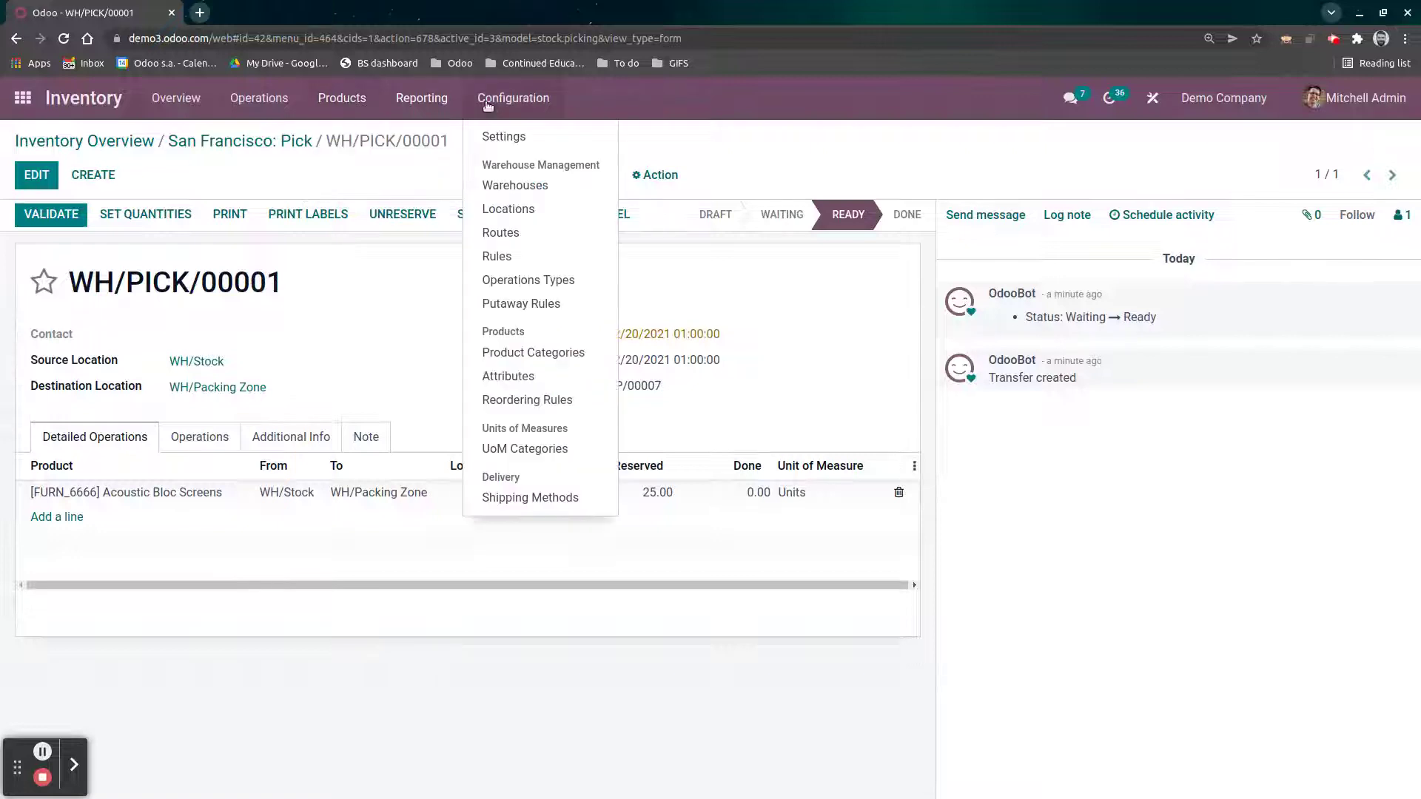
right_click(549, 401)
left_click(614, 416)
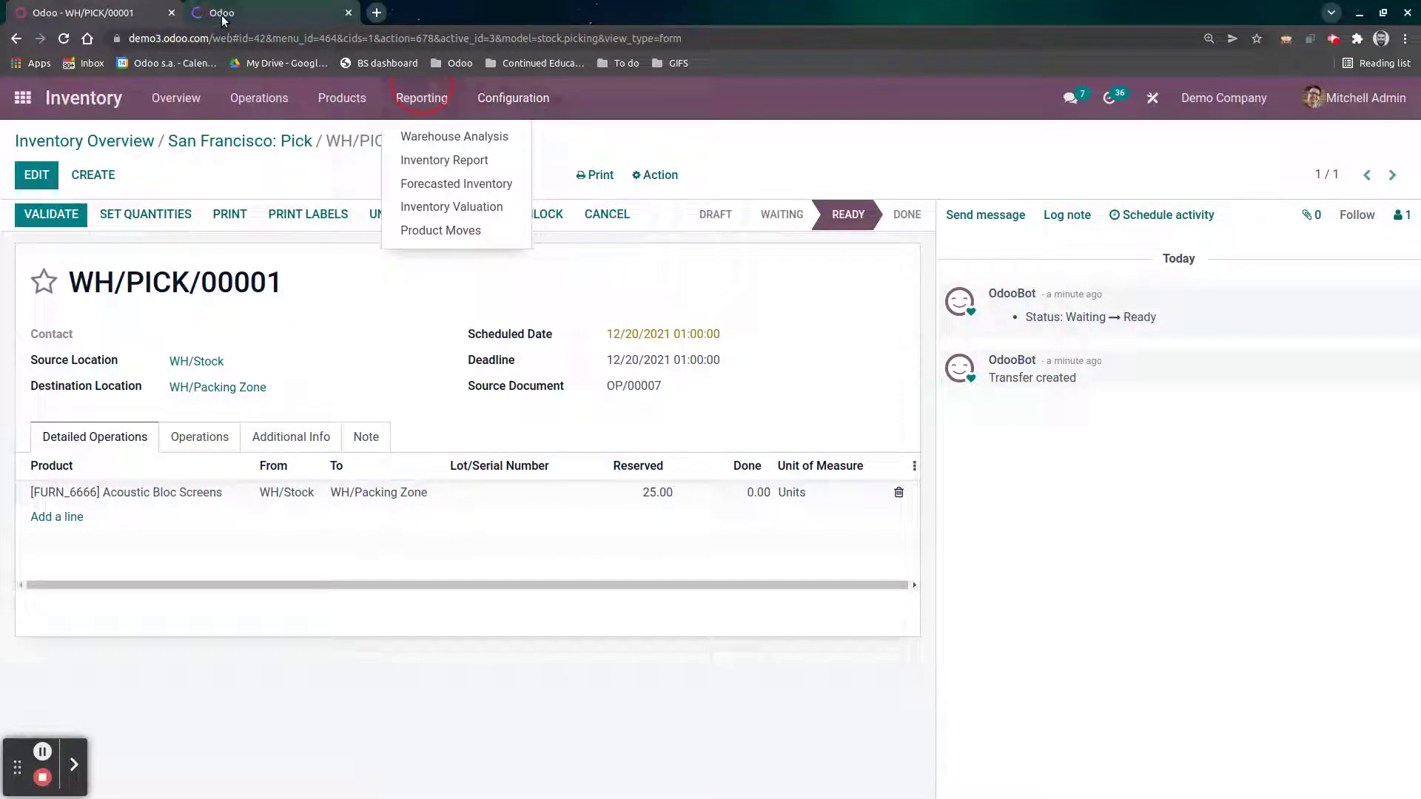
left_click(272, 15)
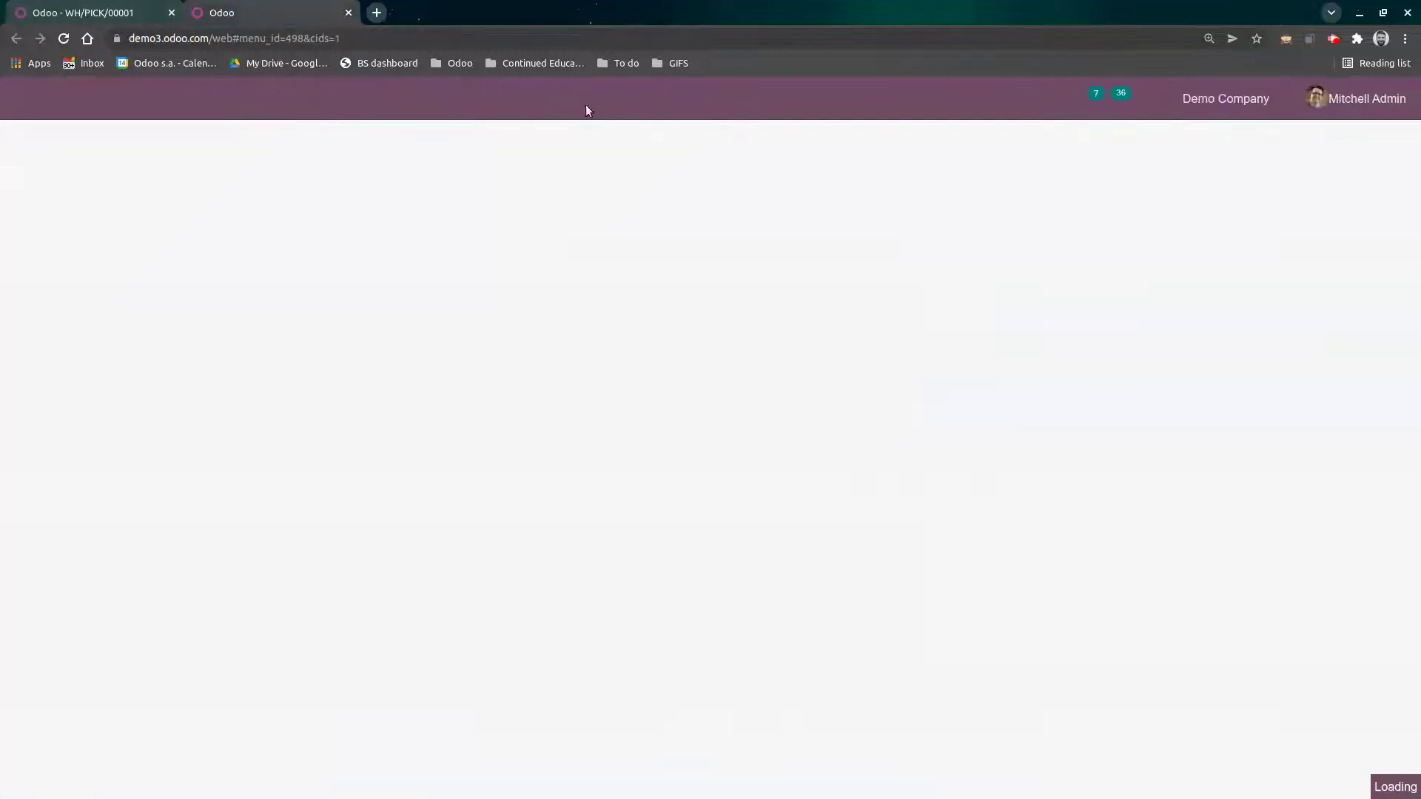
left_click(1390, 177)
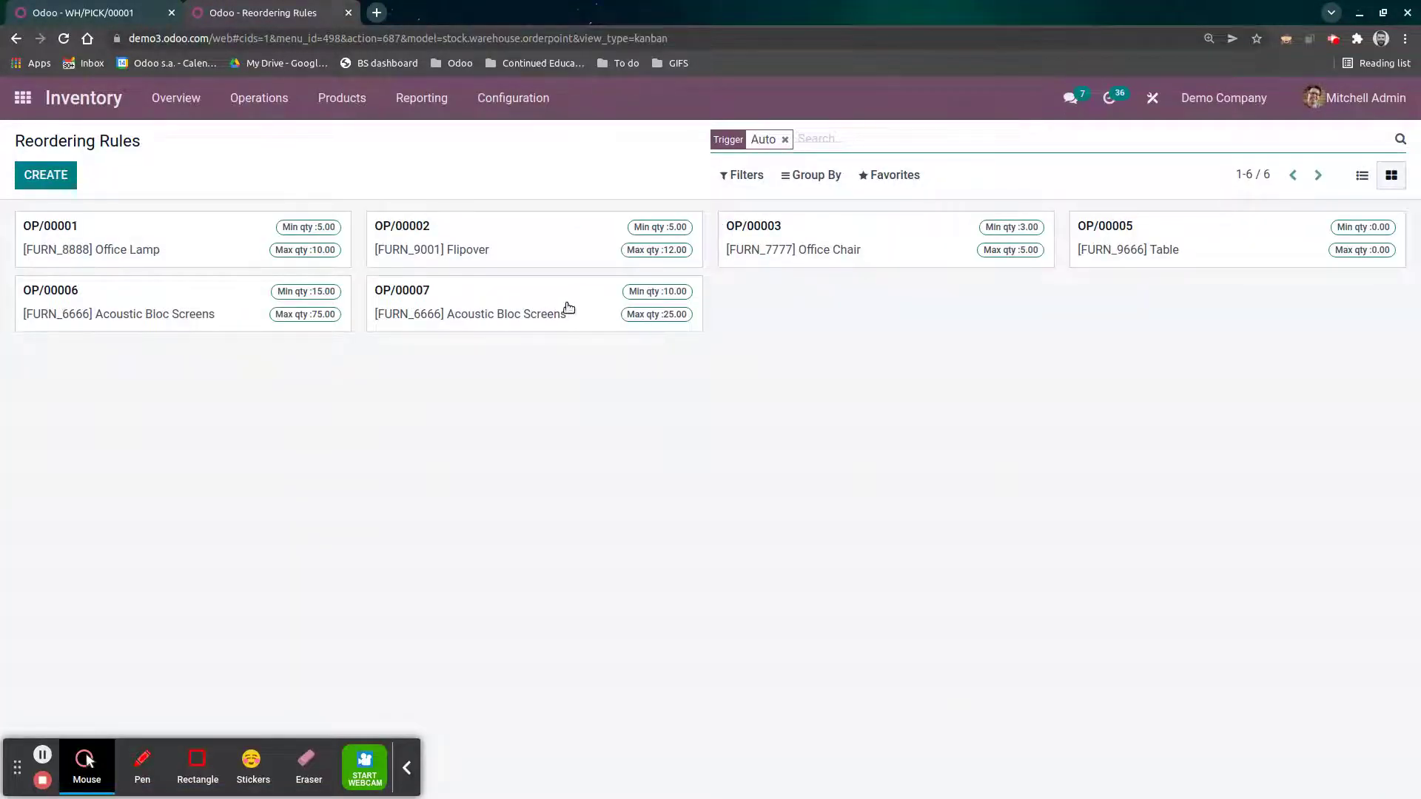
left_click(517, 316)
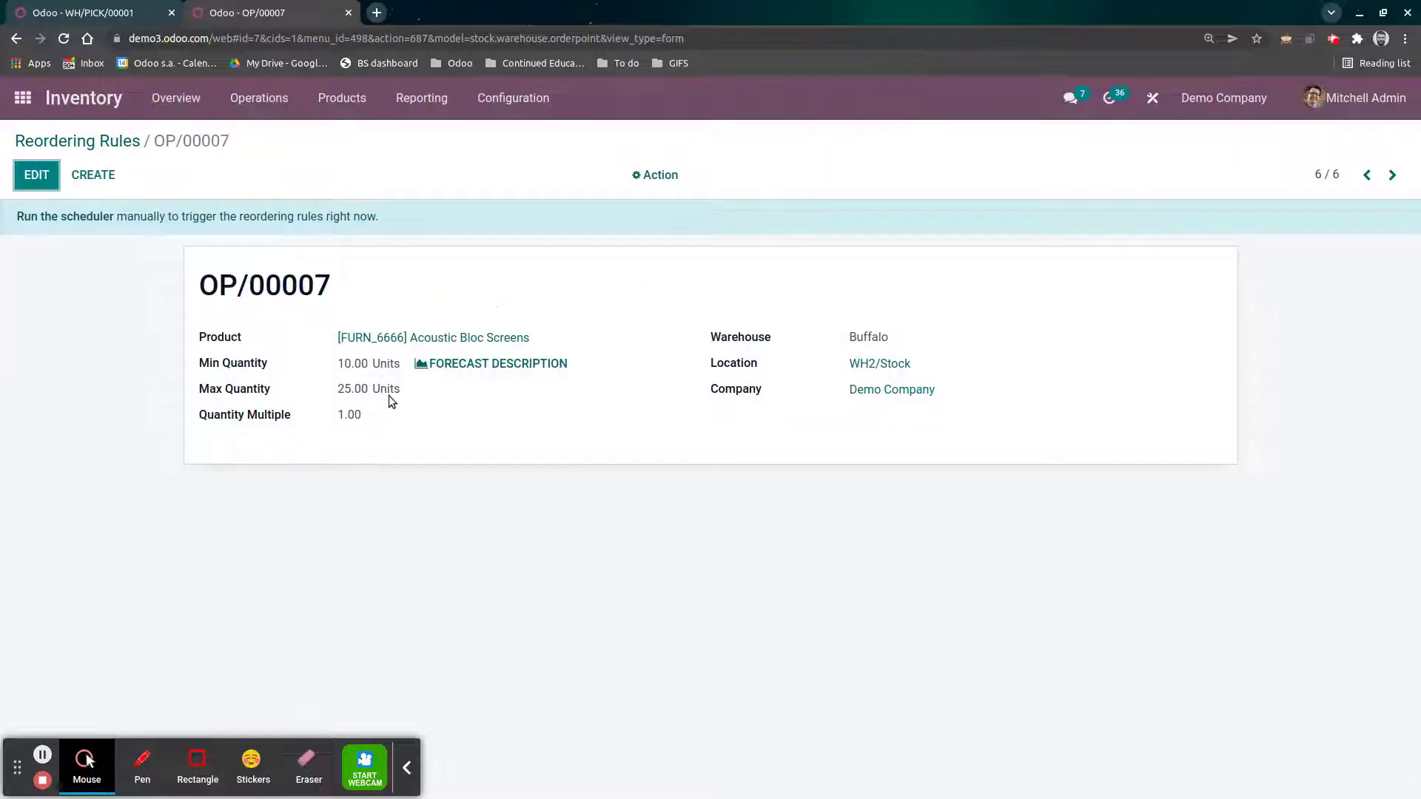
left_click_drag(936, 363, 830, 361)
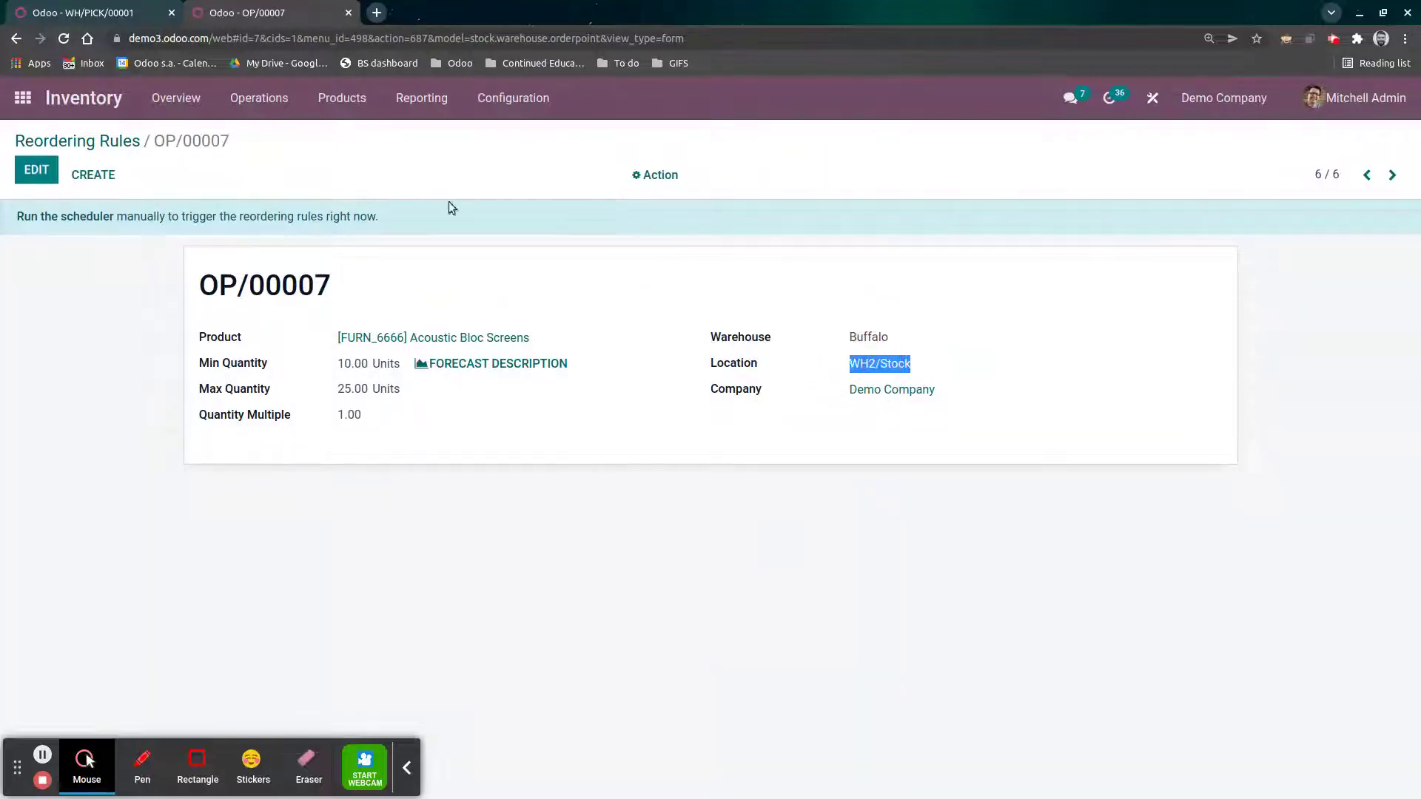
Return to WH/PICK/00001 and validate it as an immediate transfer of all quantities
left_click(124, 22)
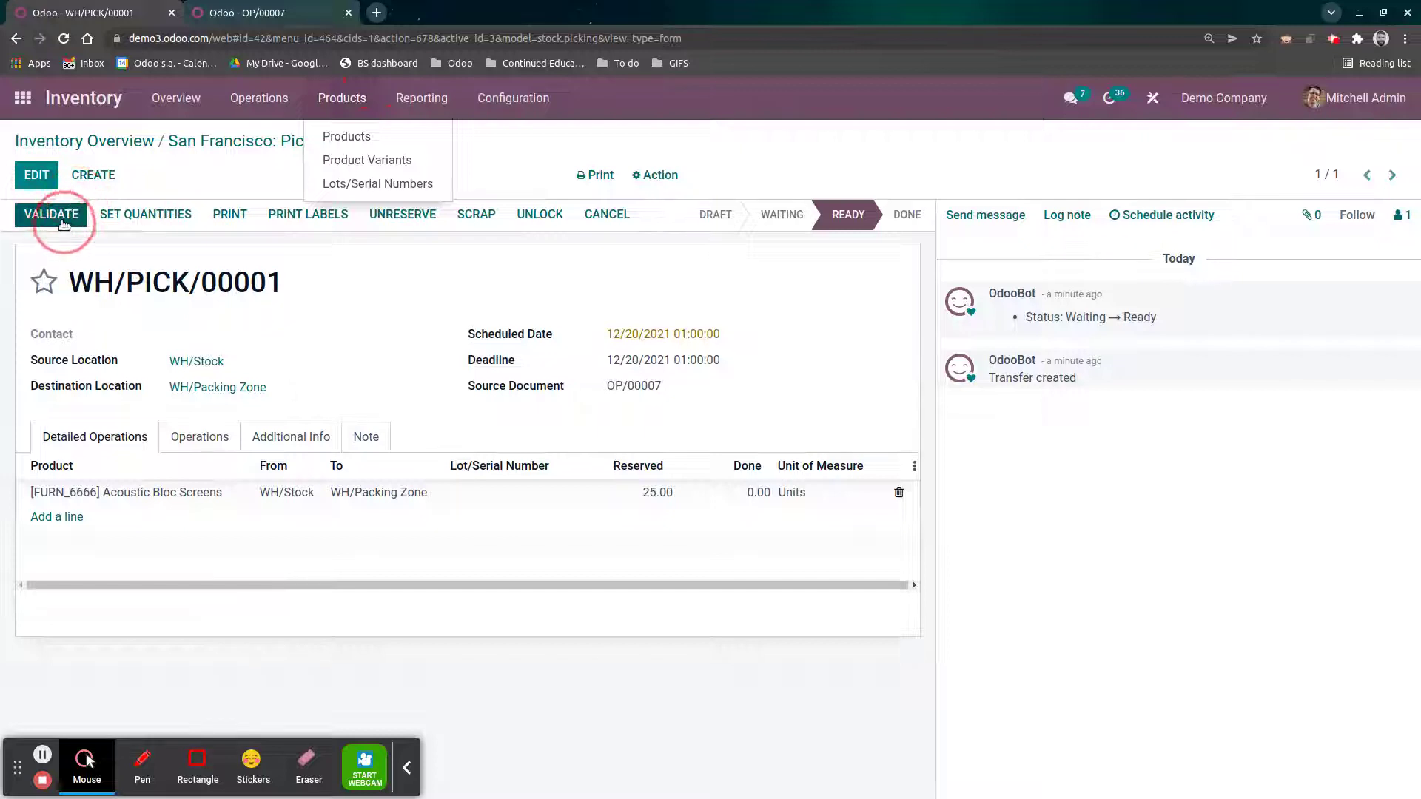
left_click(50, 214)
left_click(313, 265)
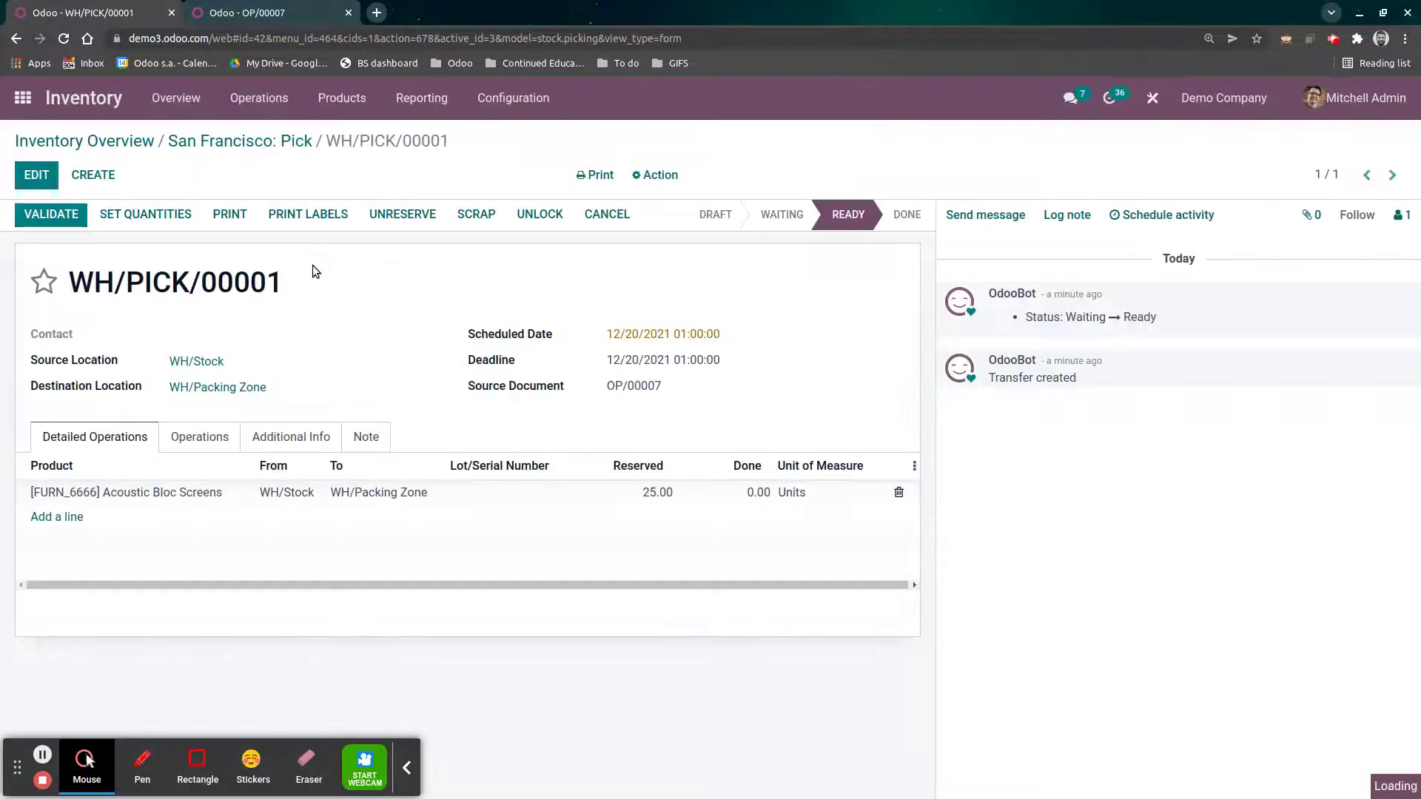
Open San Francisco's ready pack transfer WH/PACK/00001 and validate it as an immediate transfer of all quantities
left_click(246, 143)
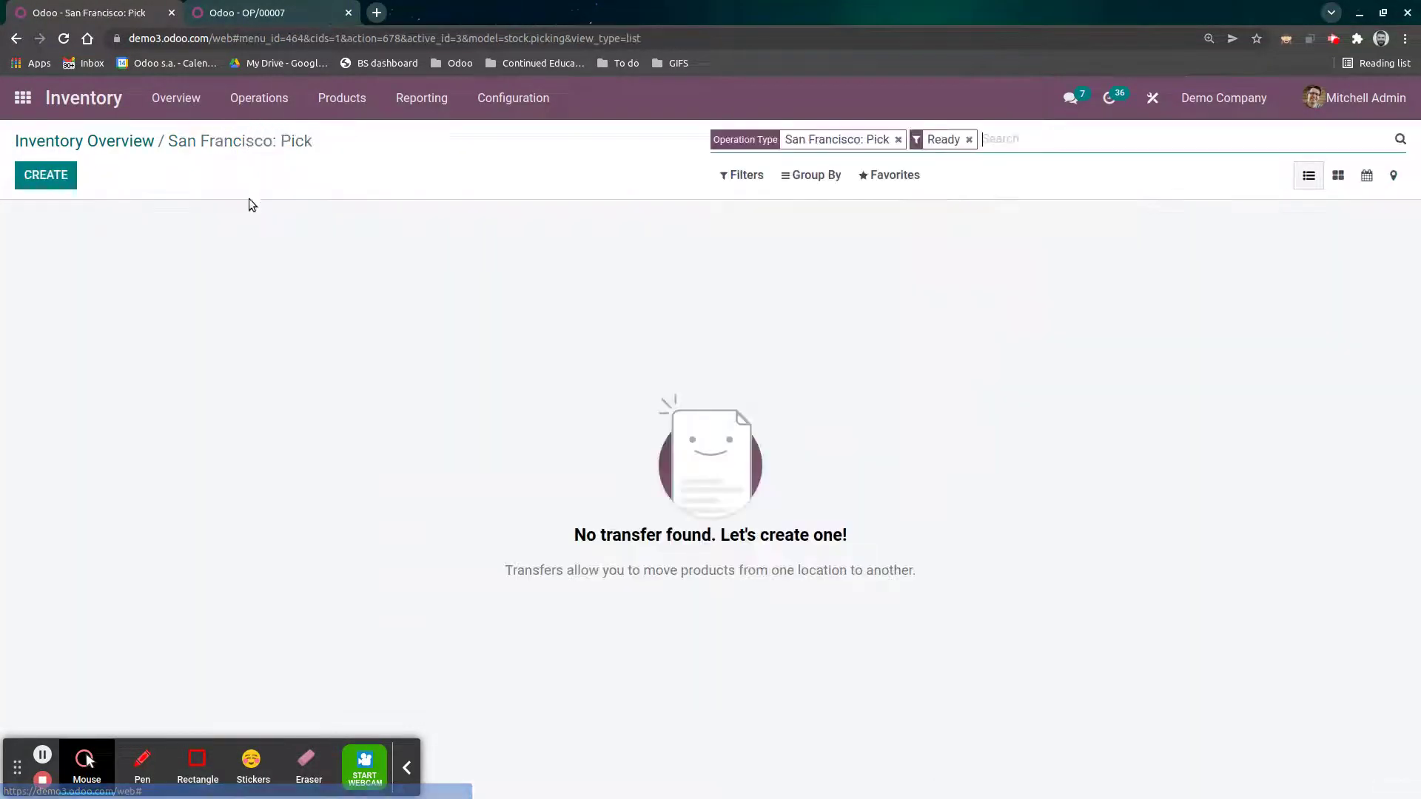
left_click(148, 142)
scroll(156, 404, "down", 2)
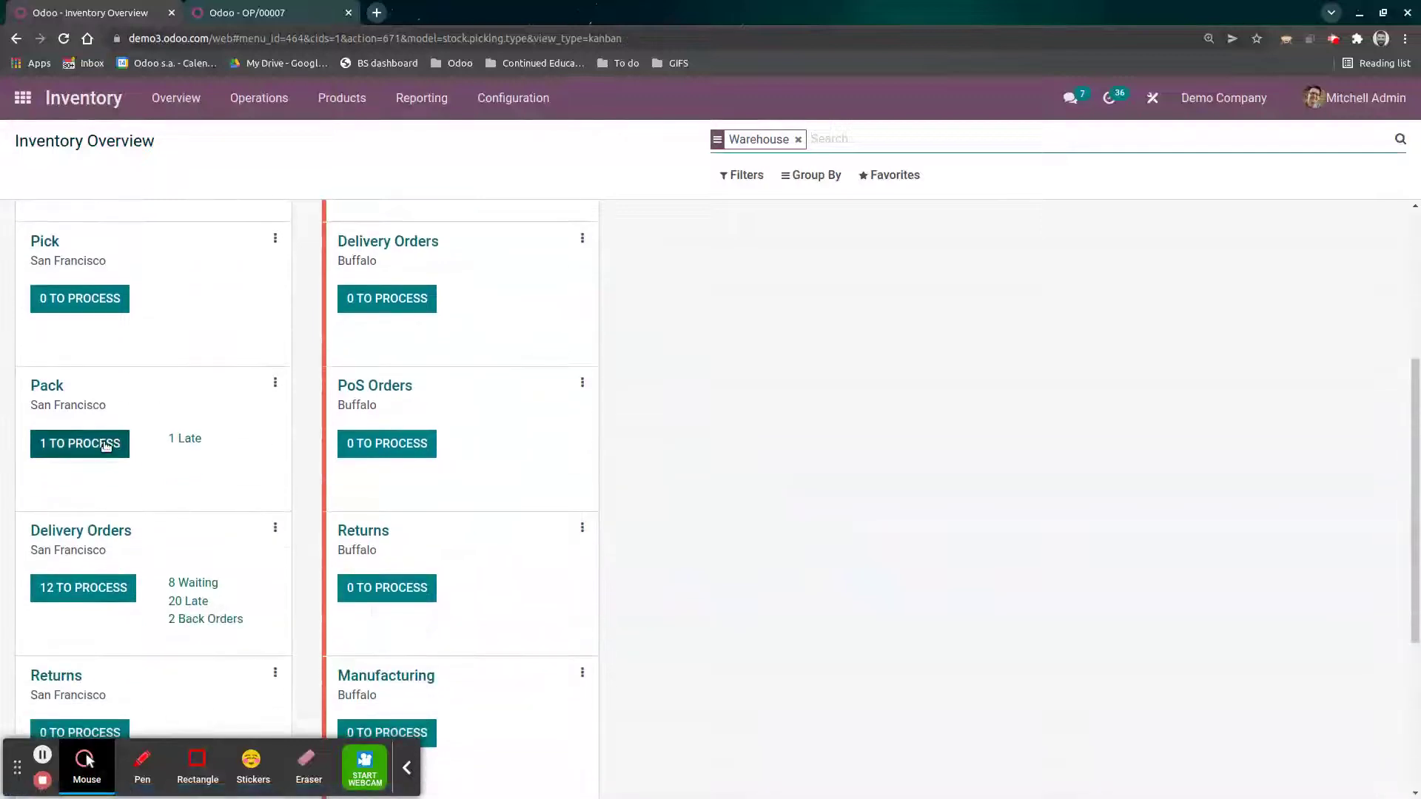
left_click(104, 444)
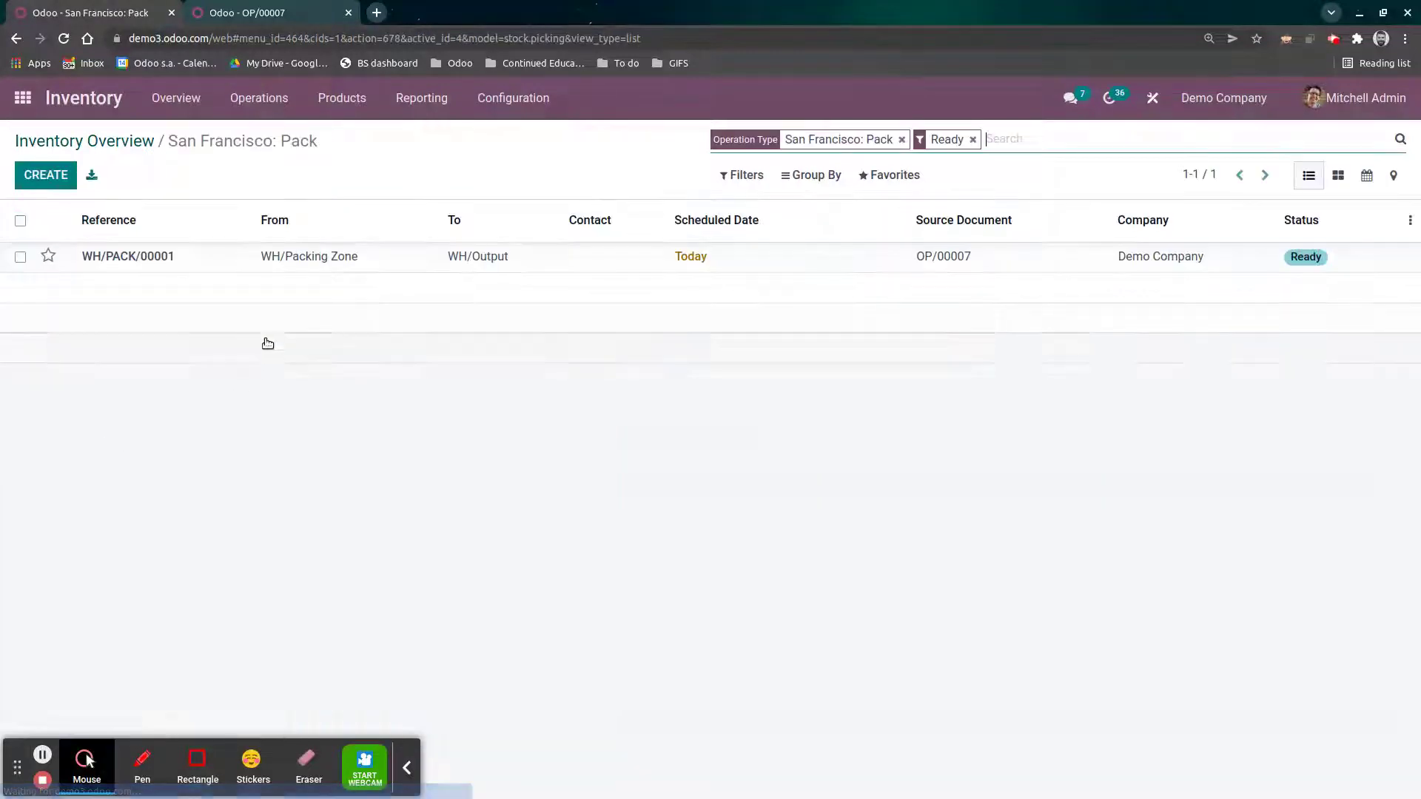
left_click(315, 256)
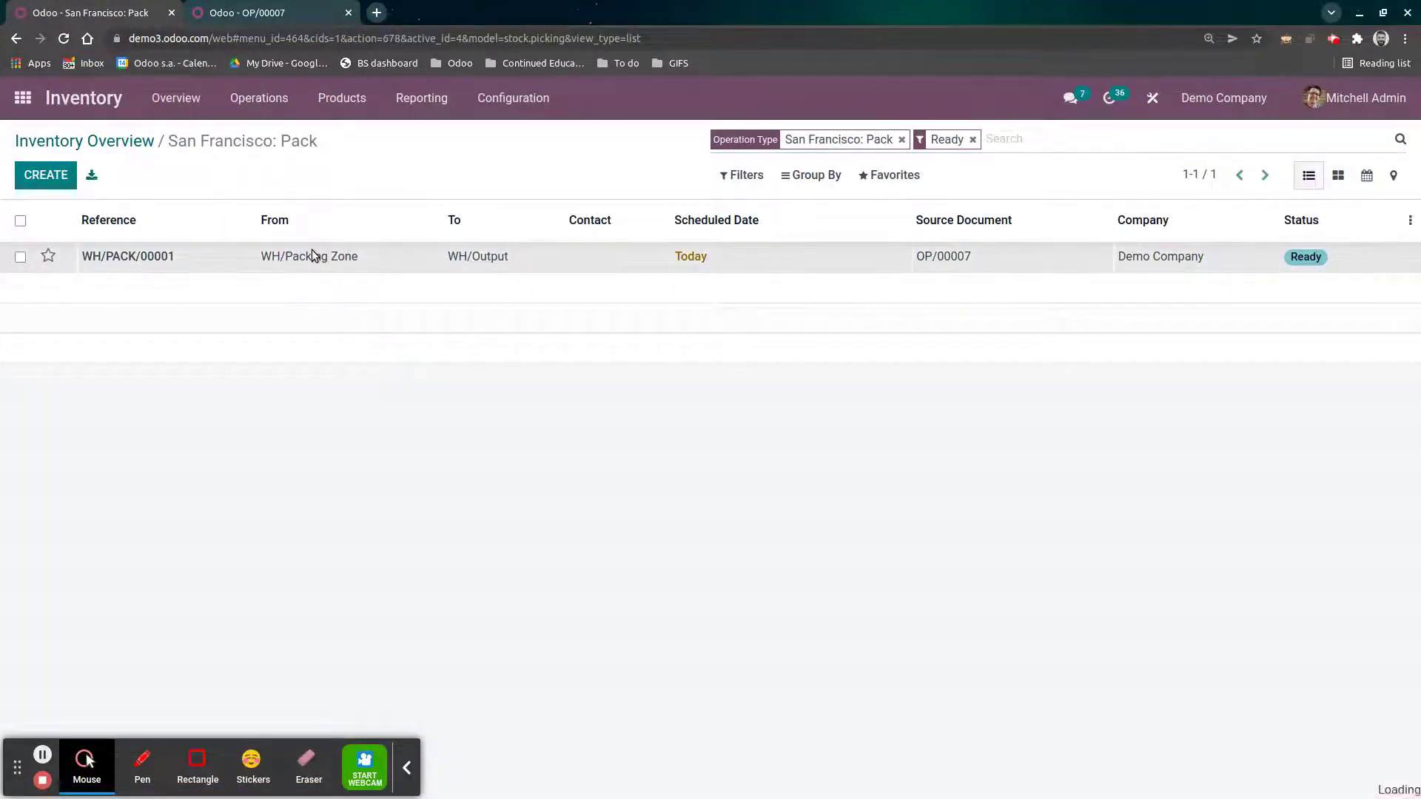
left_click_drag(605, 385, 603, 385)
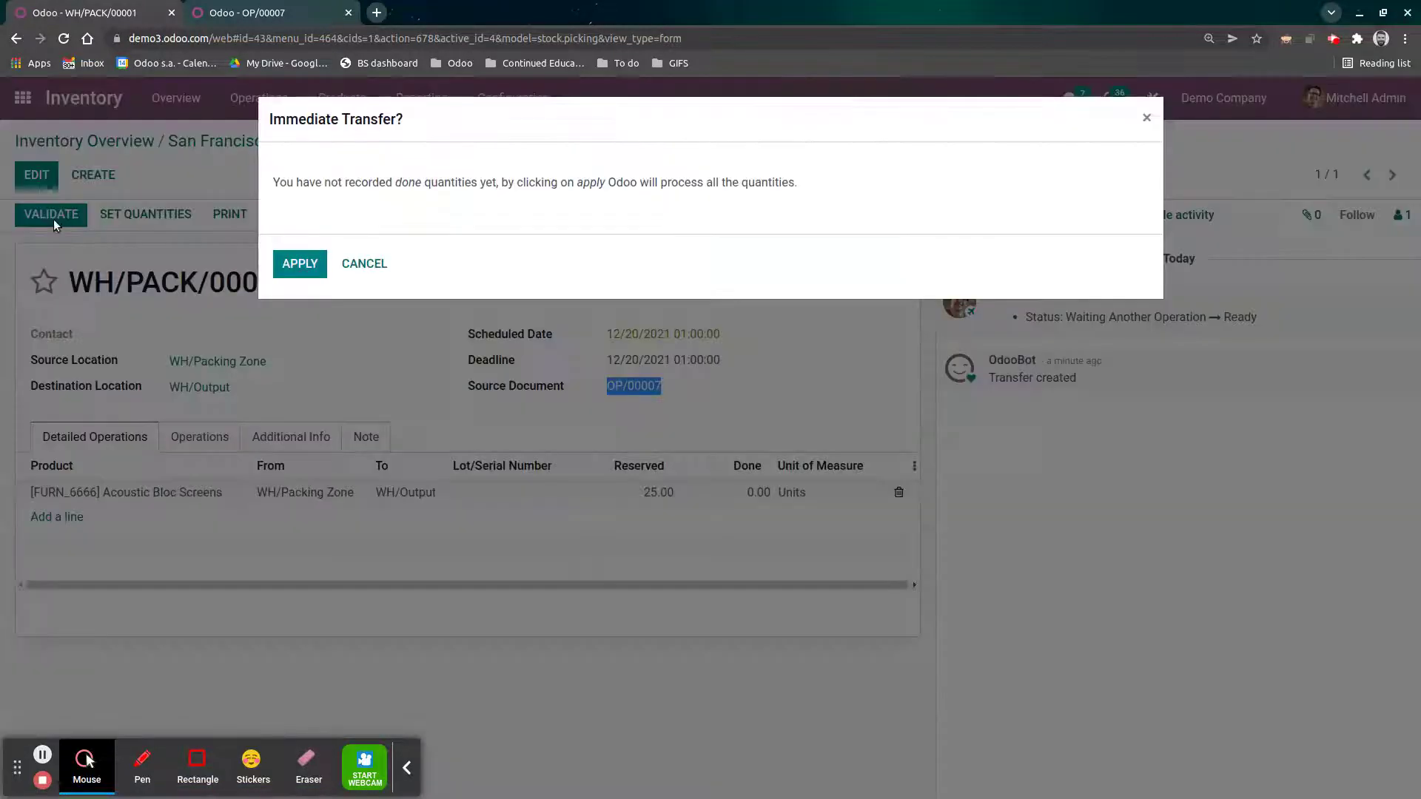
left_click(49, 214)
left_click(299, 265)
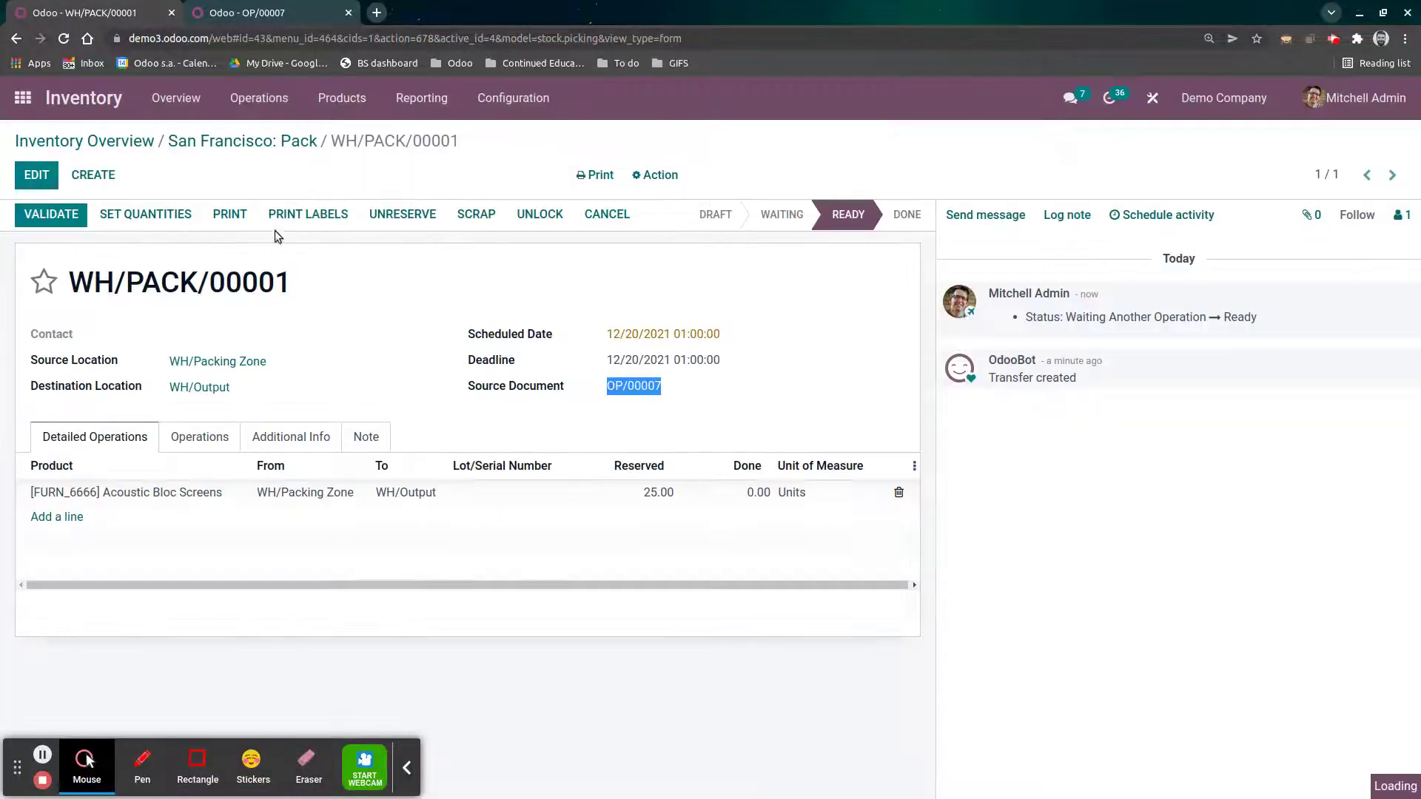
Open delivery order WH/OUT/00025, bound for inter-warehouse transit, from San Francisco's ready delivery orders
left_click(140, 148)
scroll(181, 388, "down", 3)
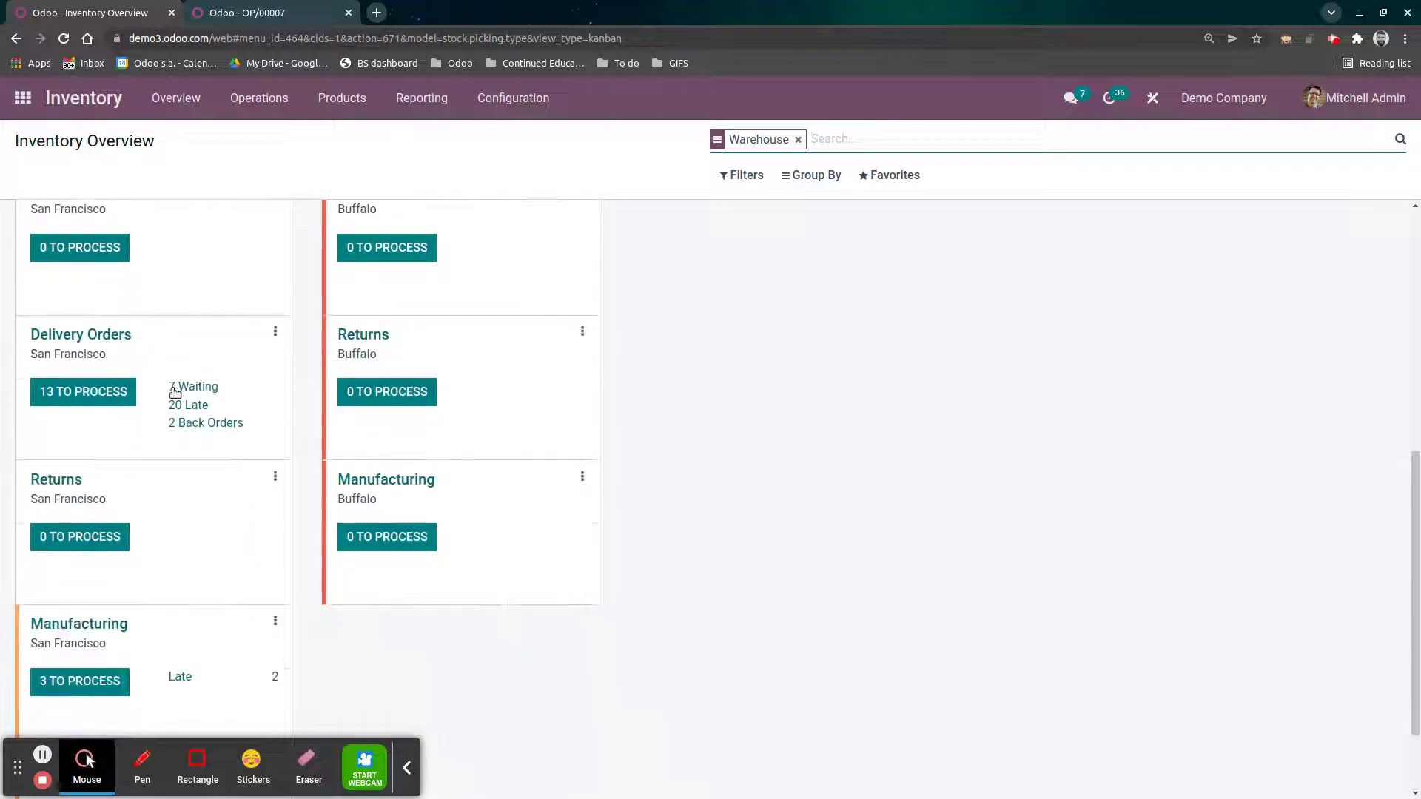
left_click(126, 401)
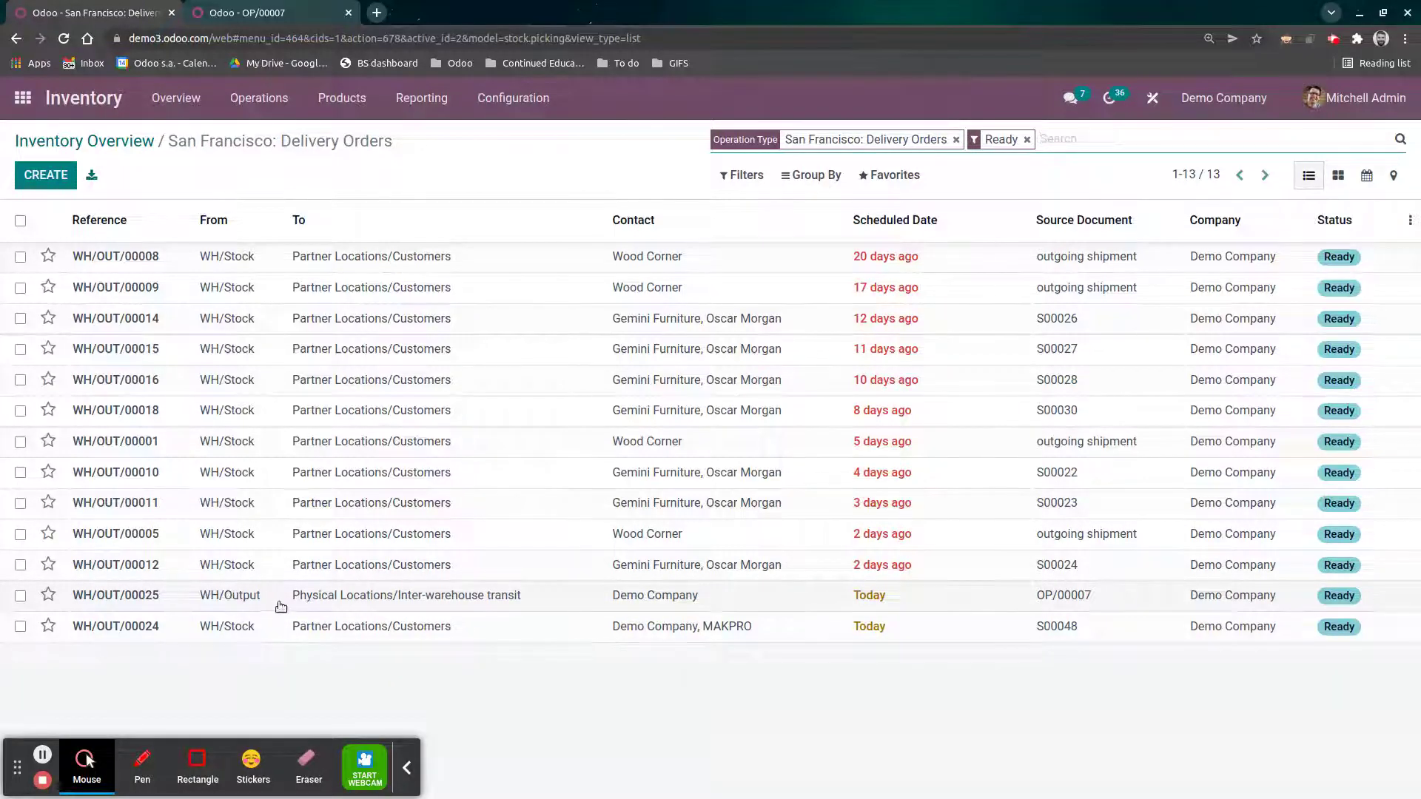
left_click(407, 600)
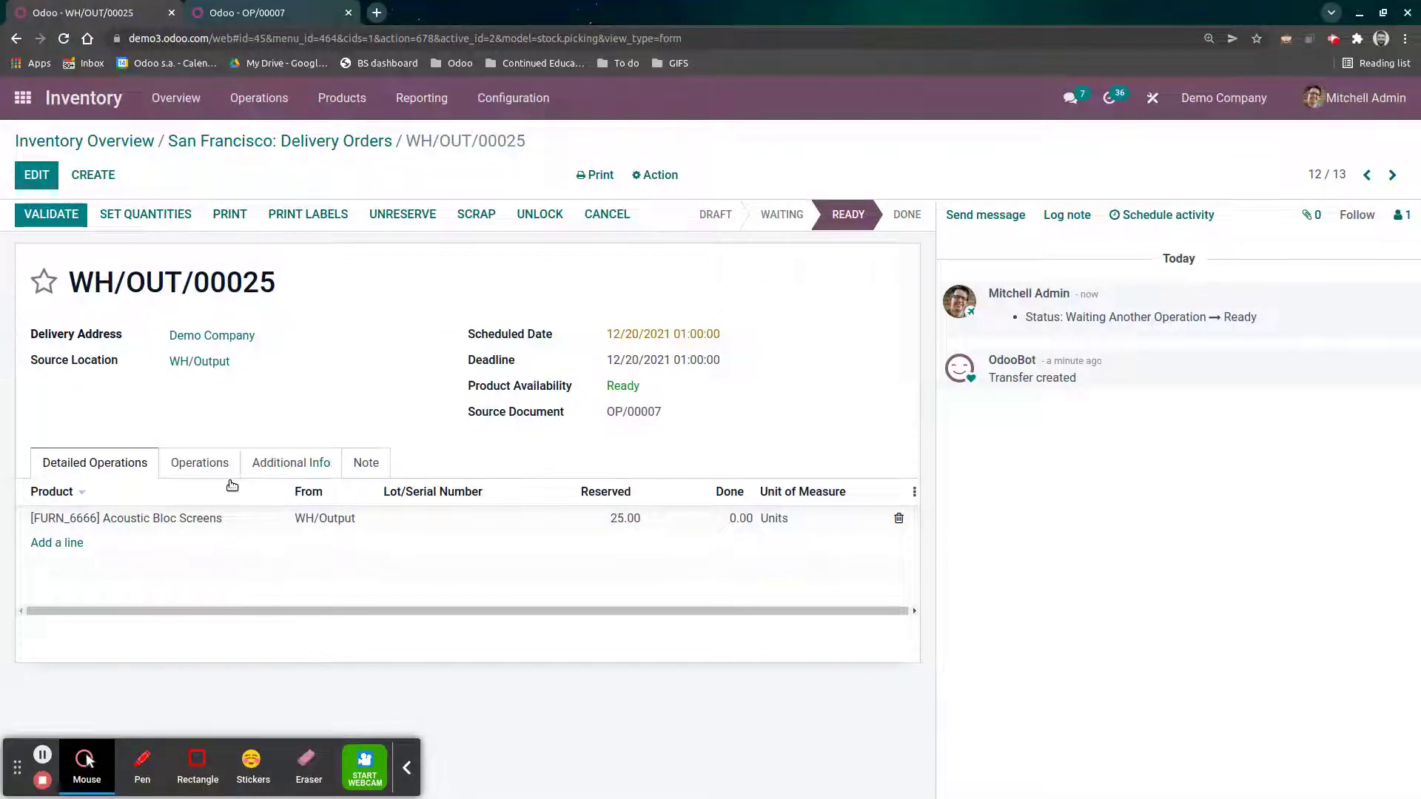
Check the operations of WH/OUT/00025 and validate it as an immediate transfer with SMS confirmation disabled
left_click(180, 466)
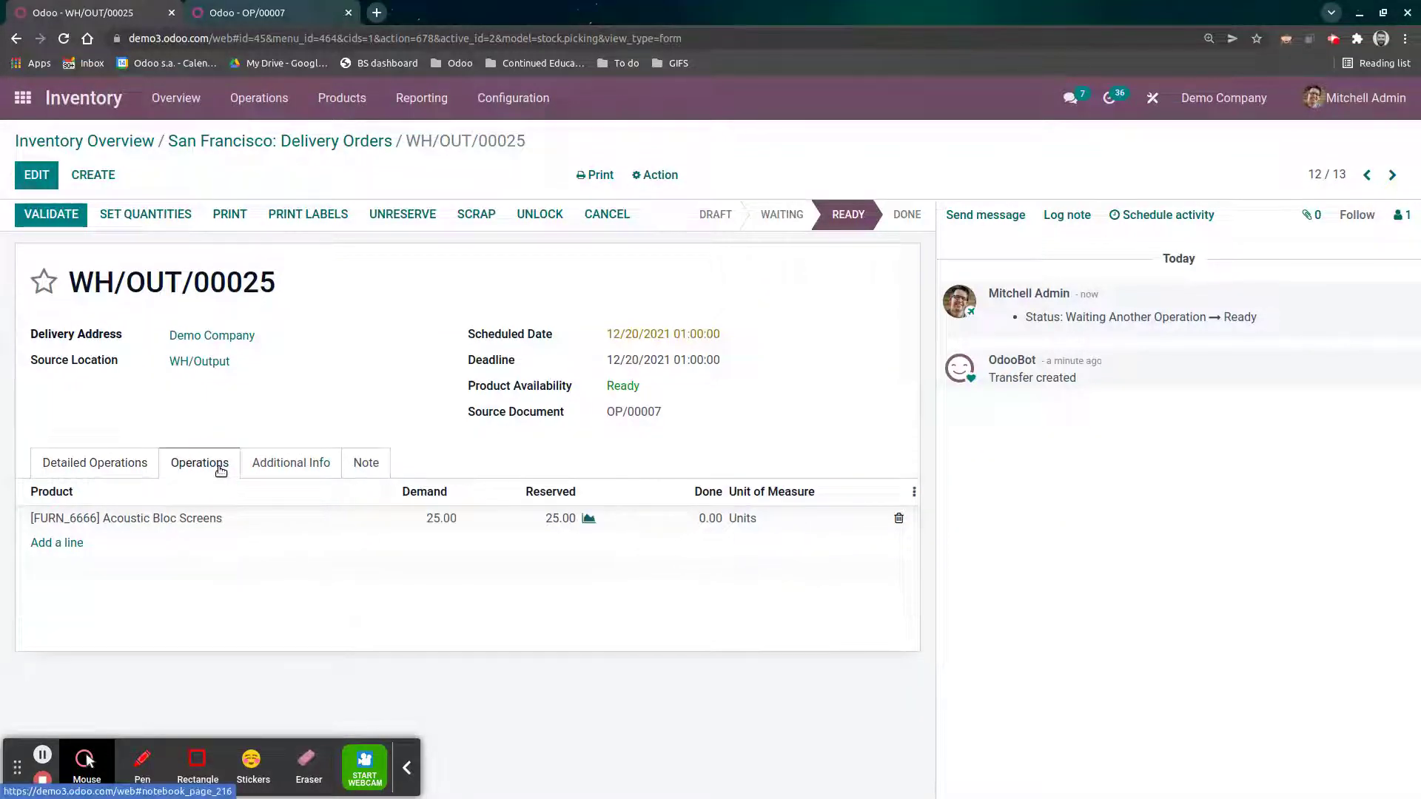
left_click(104, 466)
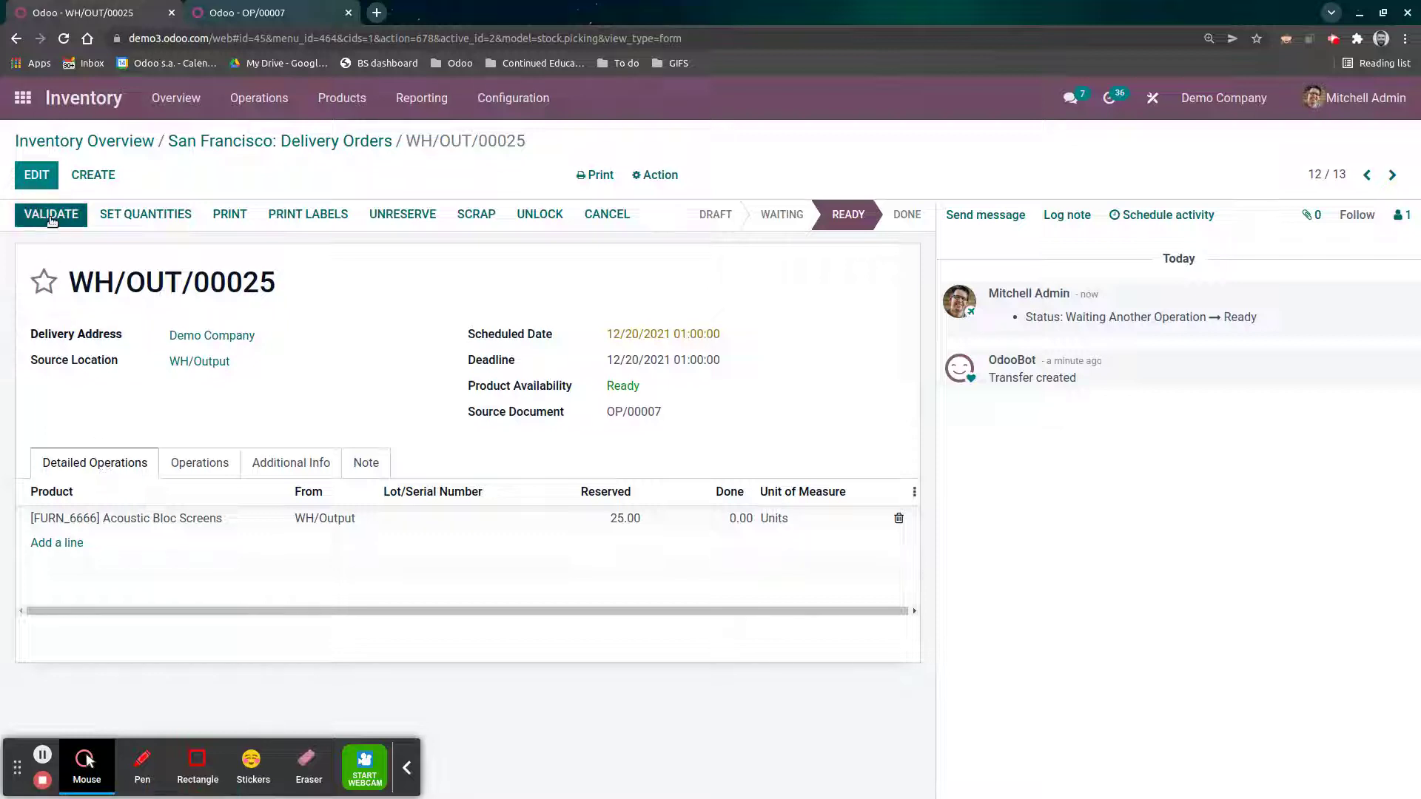
left_click(51, 215)
left_click(289, 265)
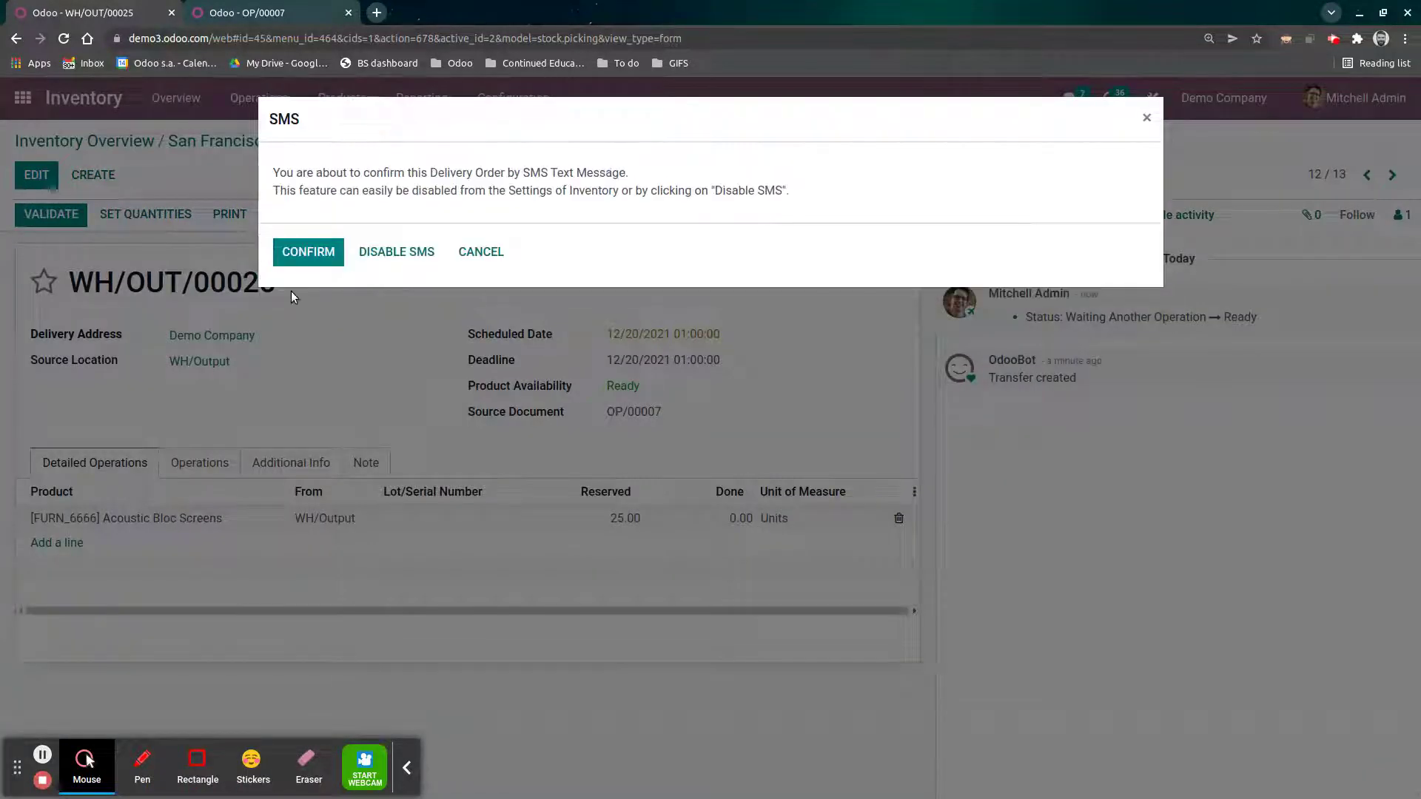
left_click(386, 268)
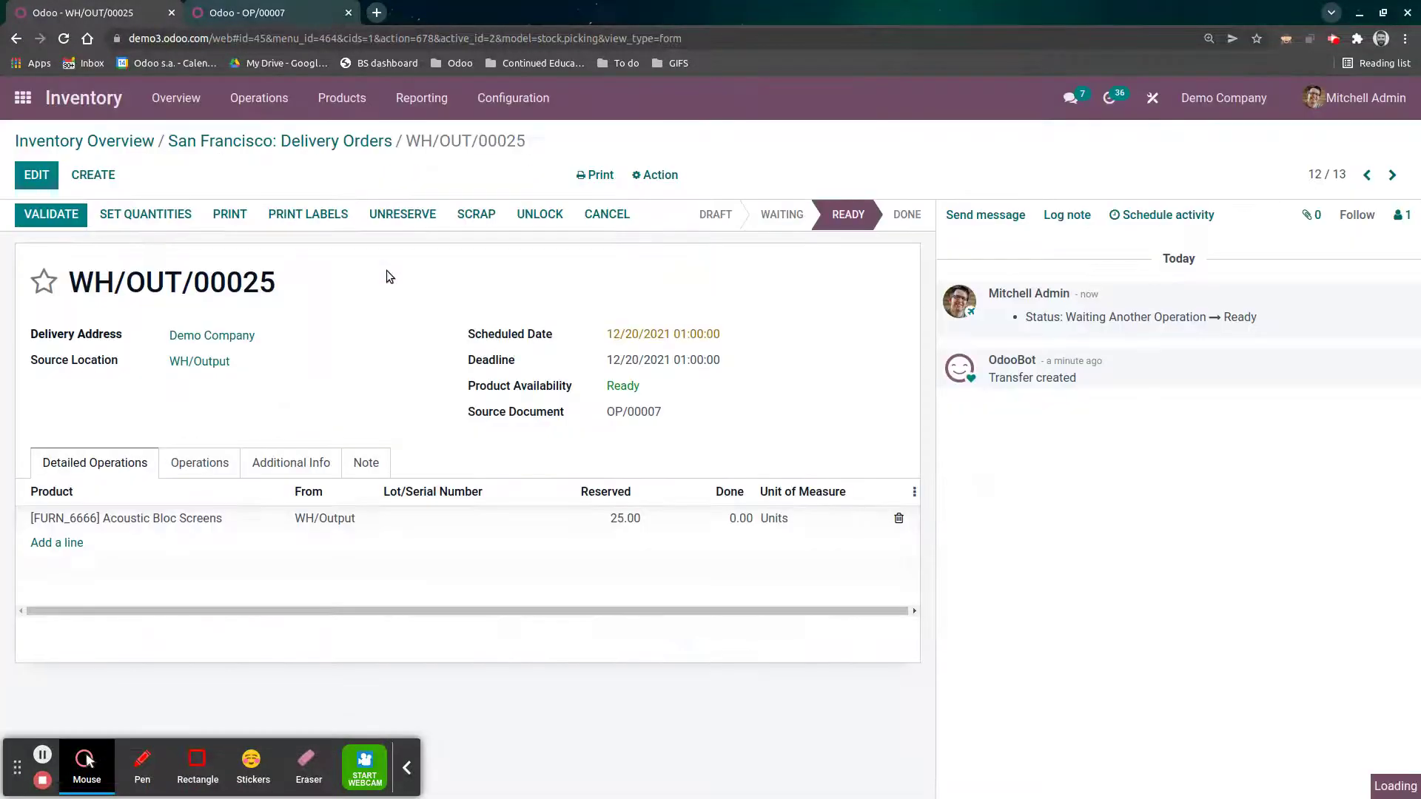
Check the inventory report for "bloc" across all locations, removing the Internal Locations filter and expanding the Inter-warehouse transit group
left_click(422, 98)
left_click(439, 159)
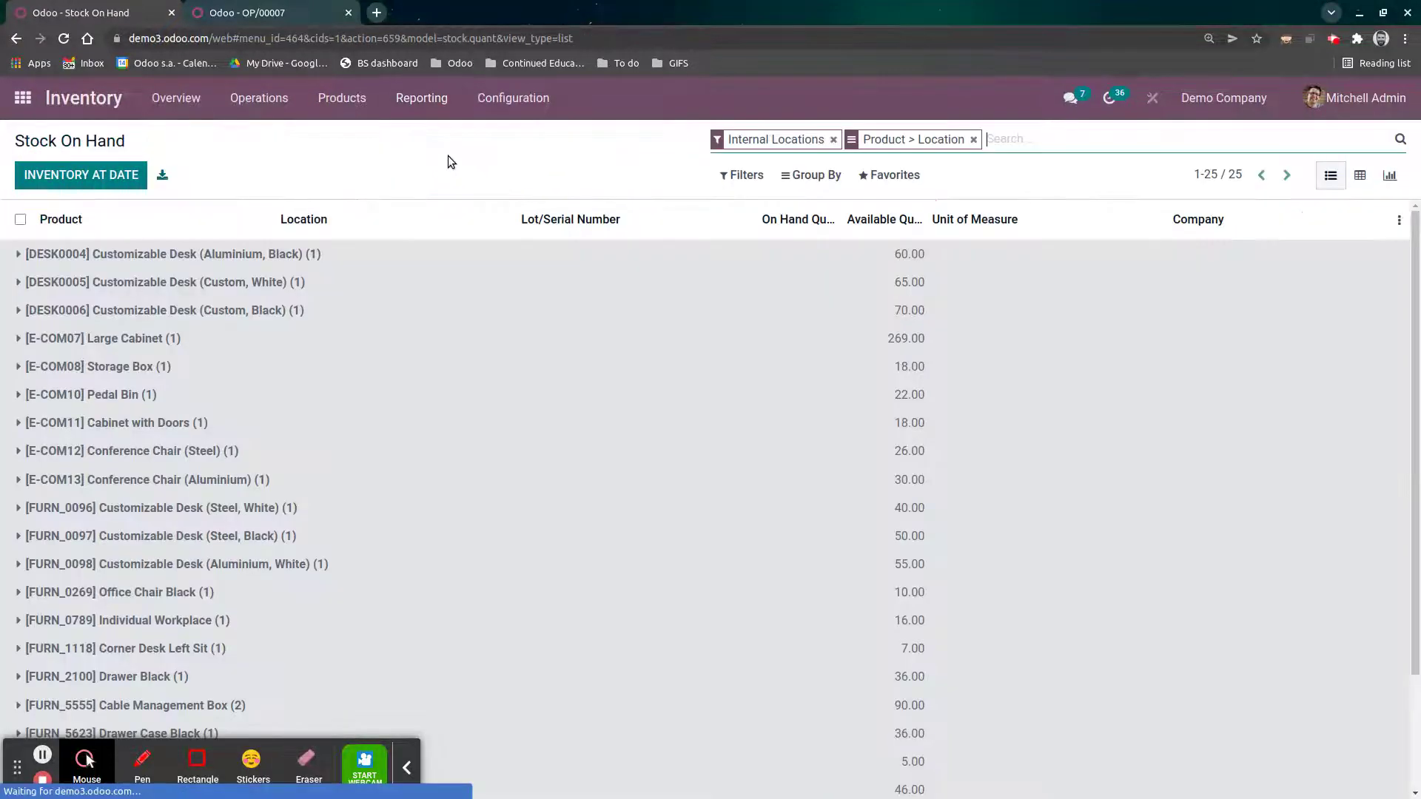
type("bloc")
key("Return")
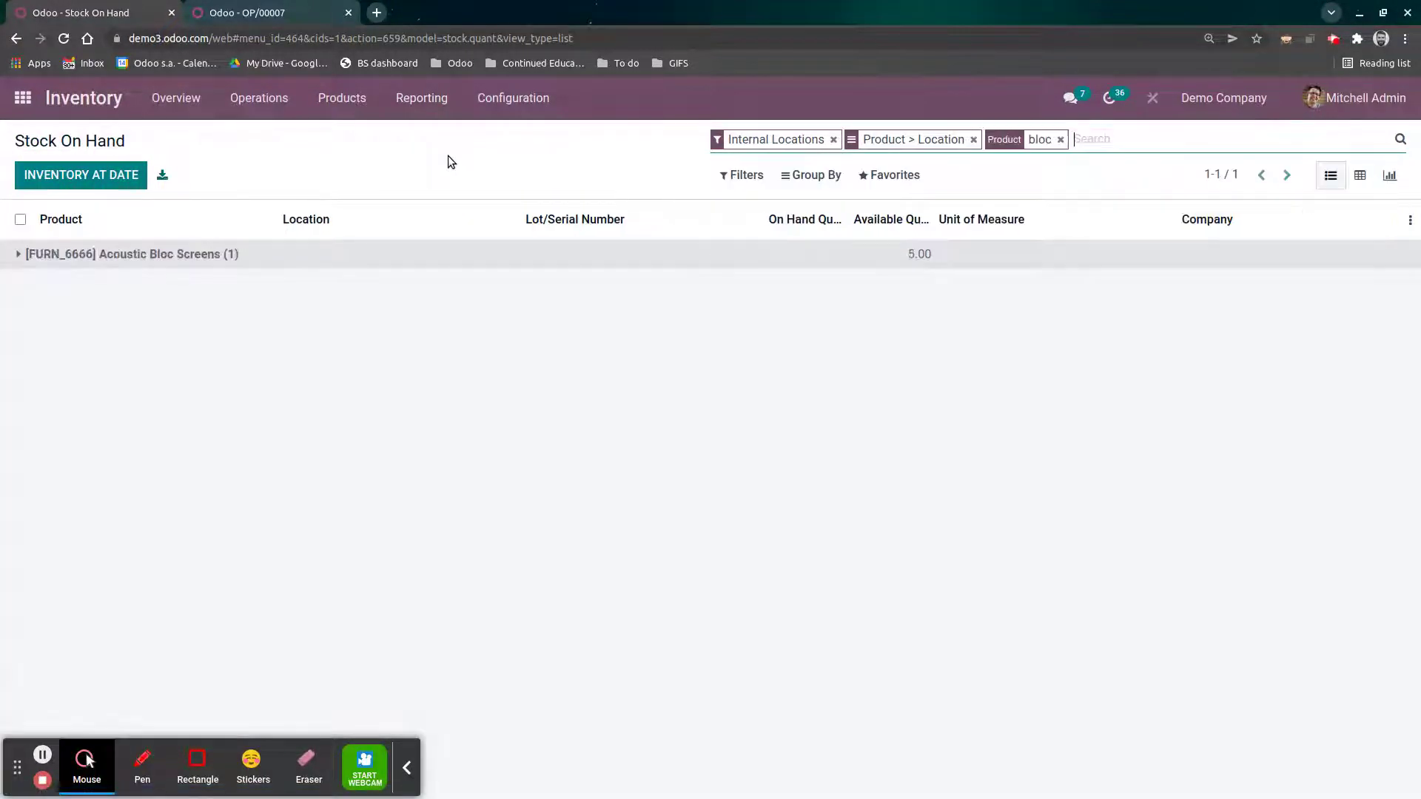
left_click(228, 257)
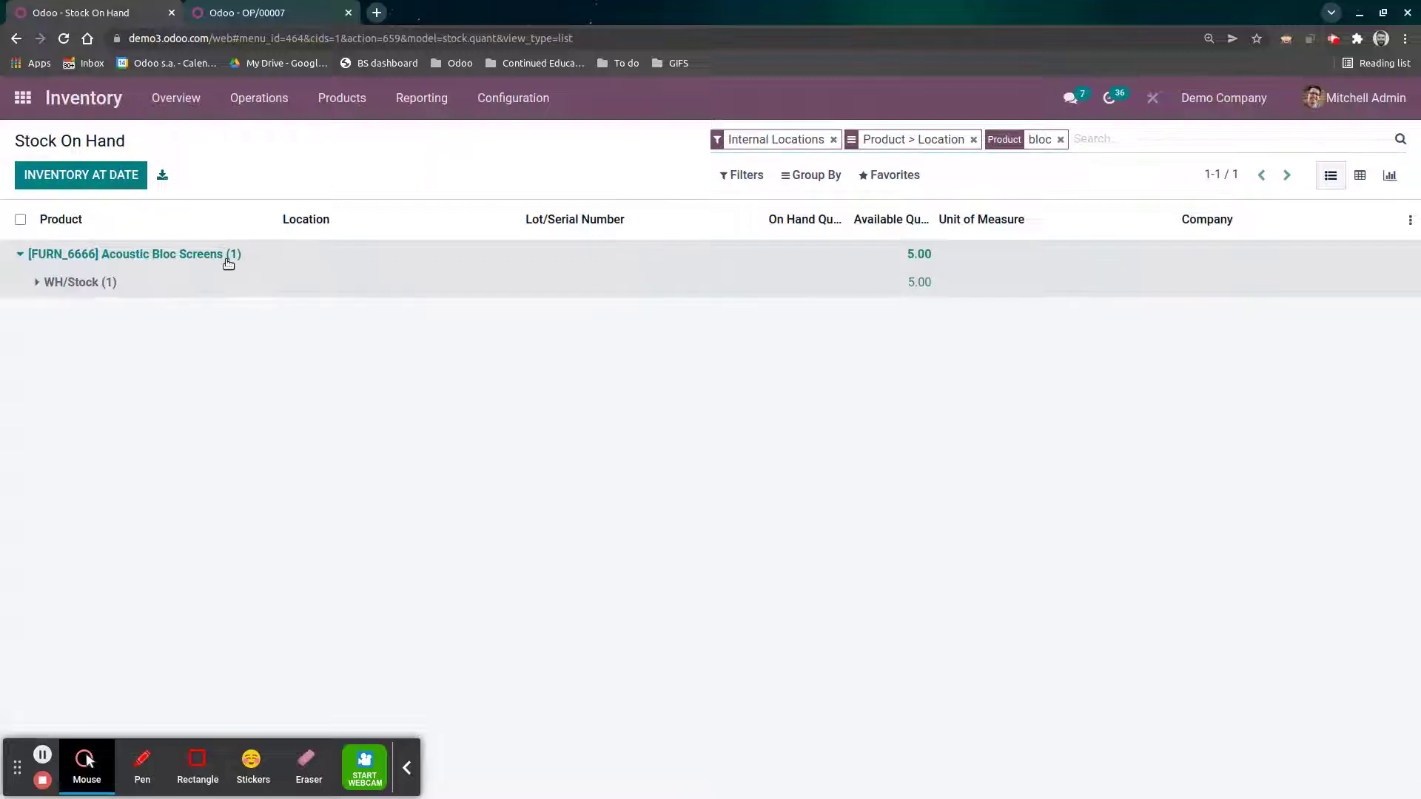
left_click(833, 140)
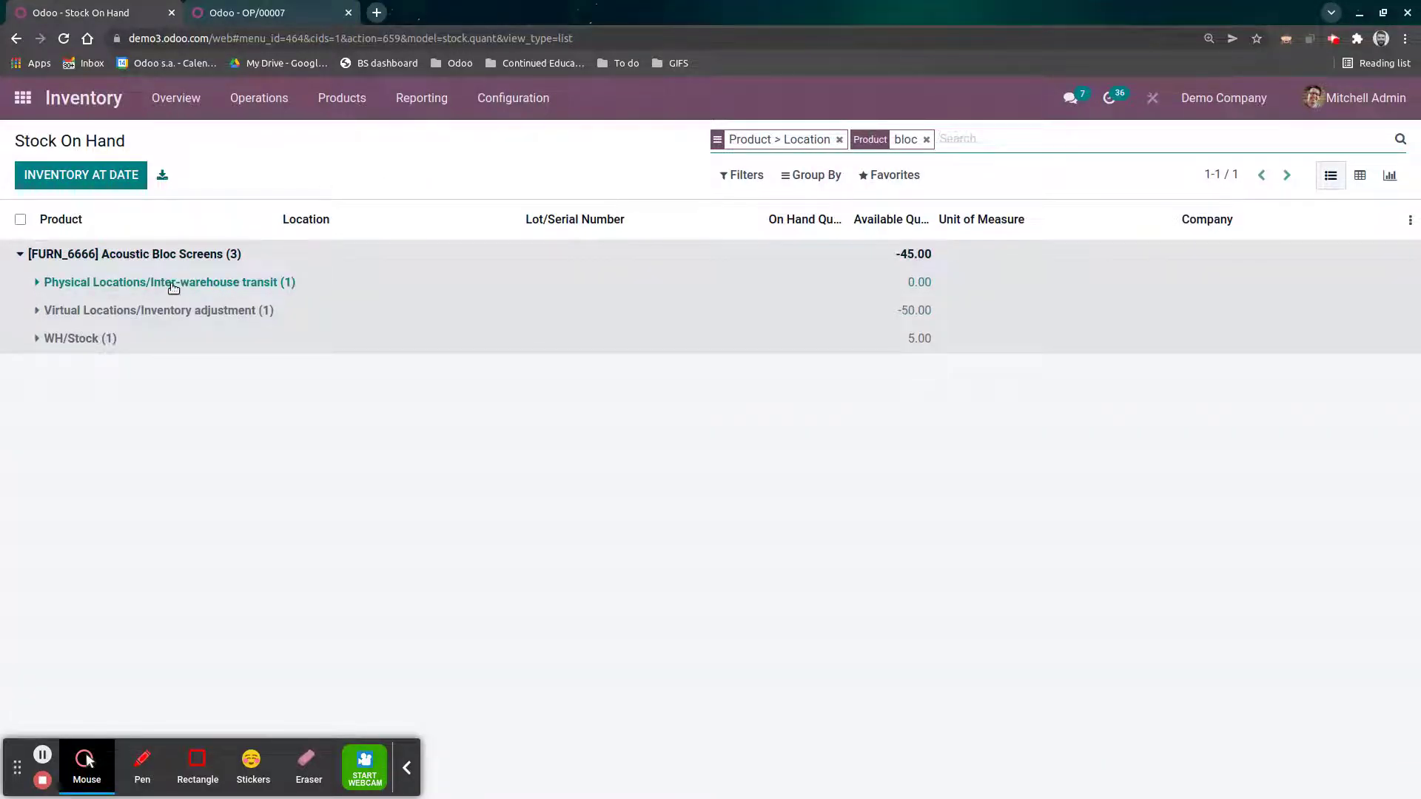
left_click(240, 285)
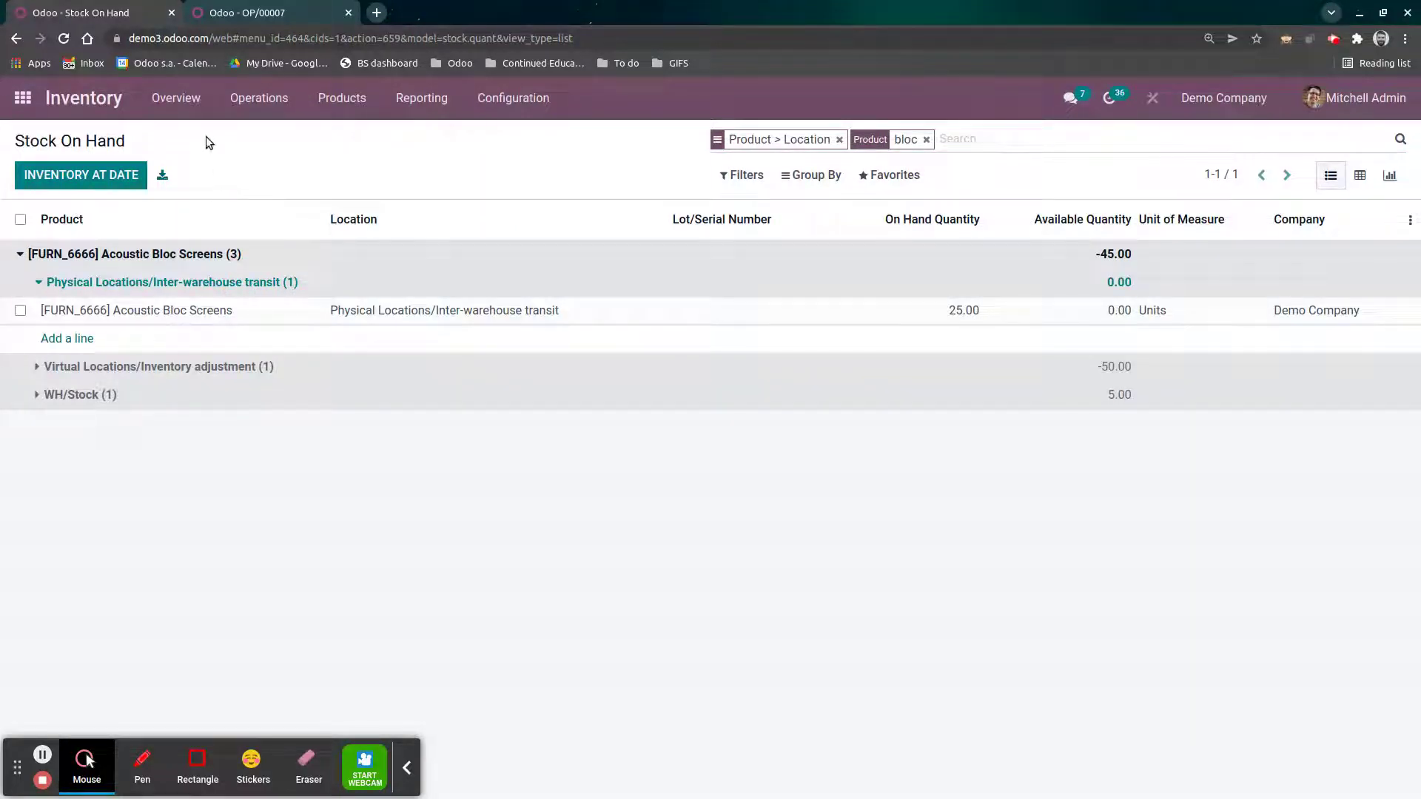
Return to the inventory overview and group the operation types by warehouse
left_click(116, 109)
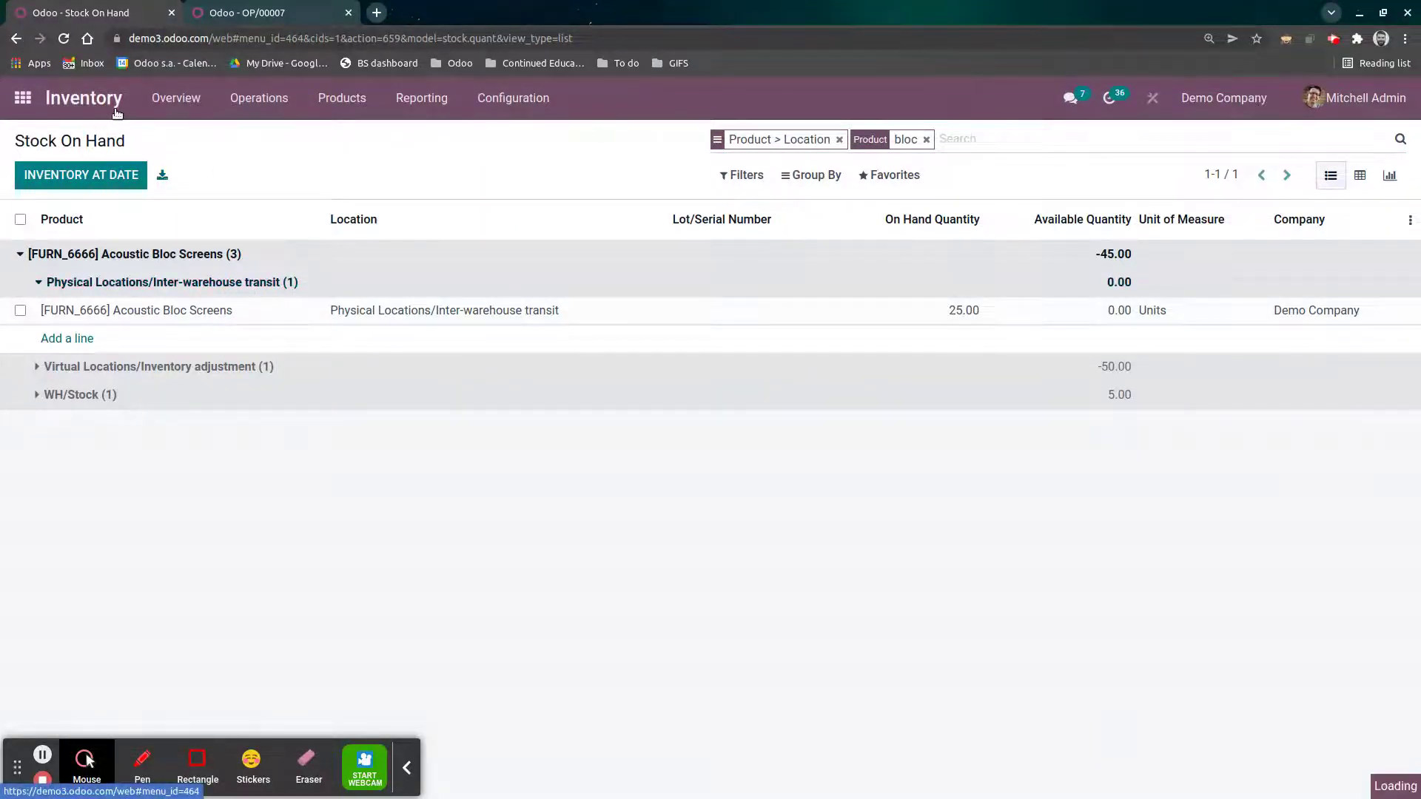
left_click(807, 178)
left_click(814, 230)
left_click(593, 184)
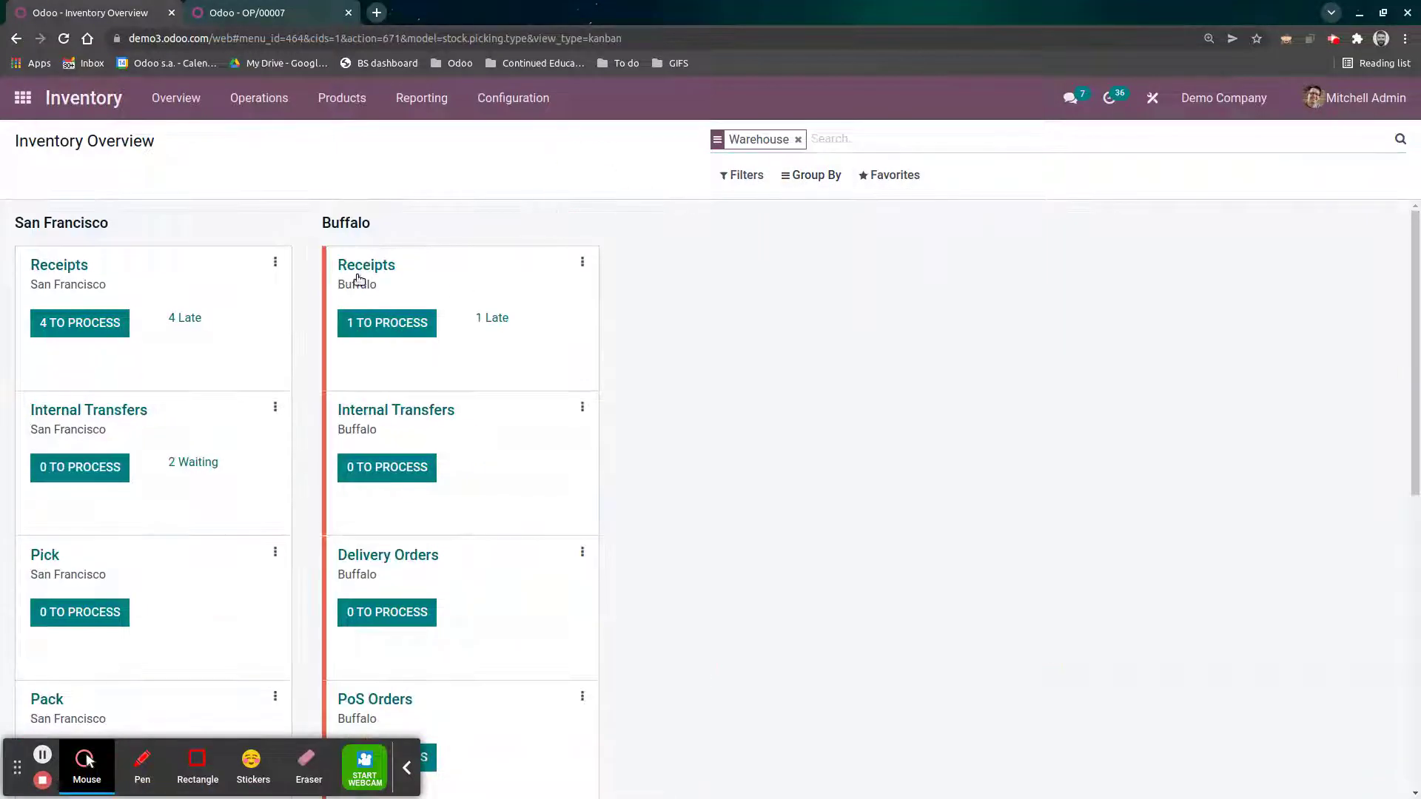
Open Buffalo's ready receipt WH2/IN/00001 and validate it as an immediate transfer of all quantities
left_click(390, 330)
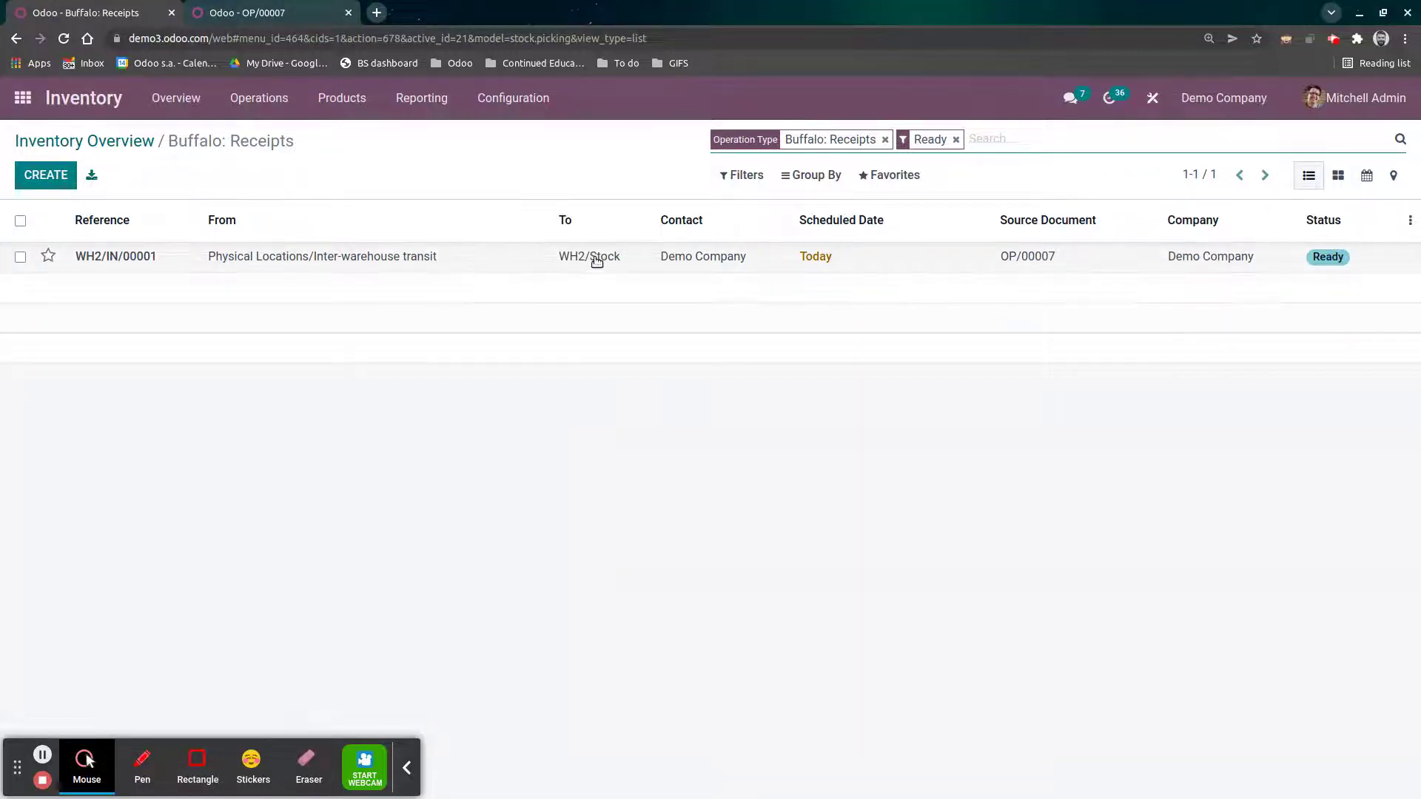
left_click(1035, 264)
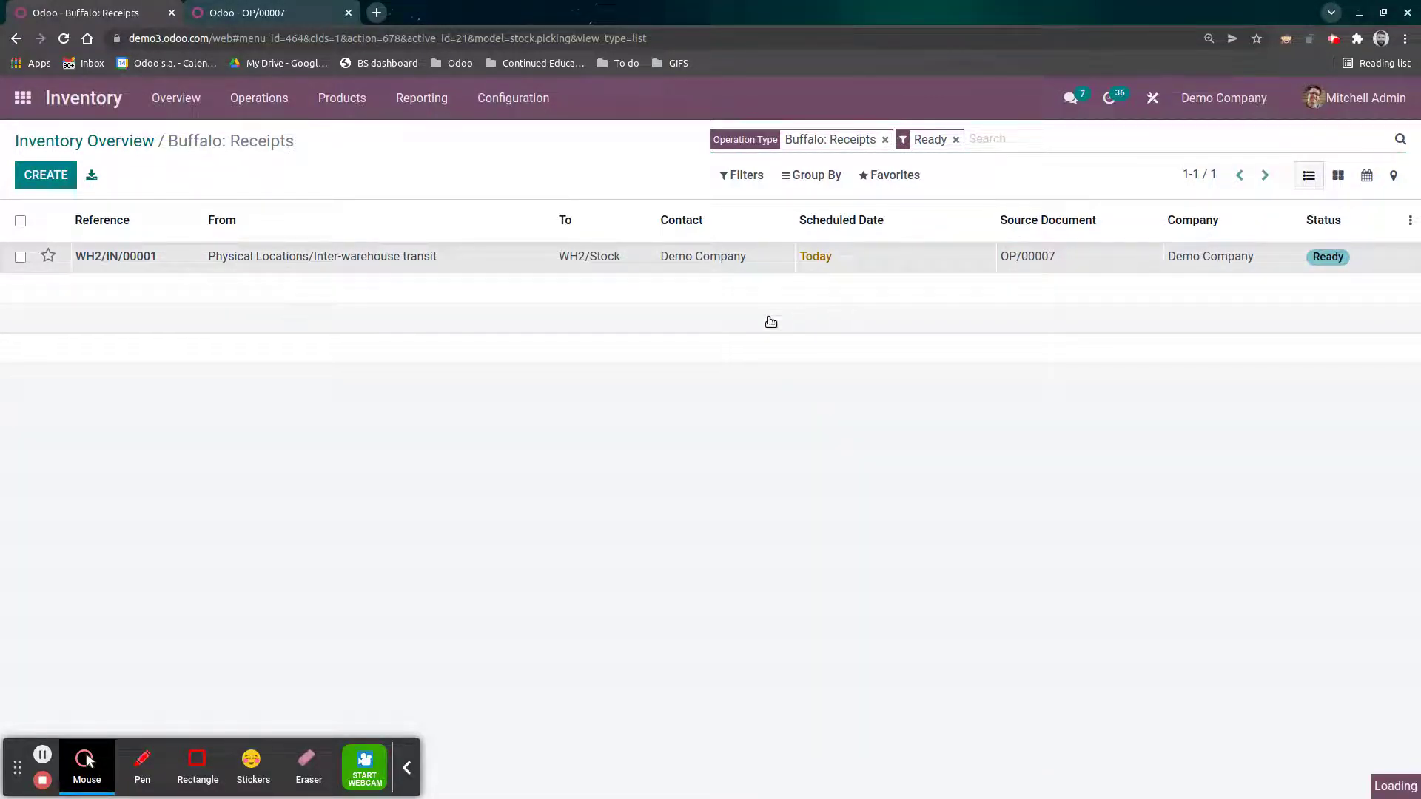
left_click(46, 215)
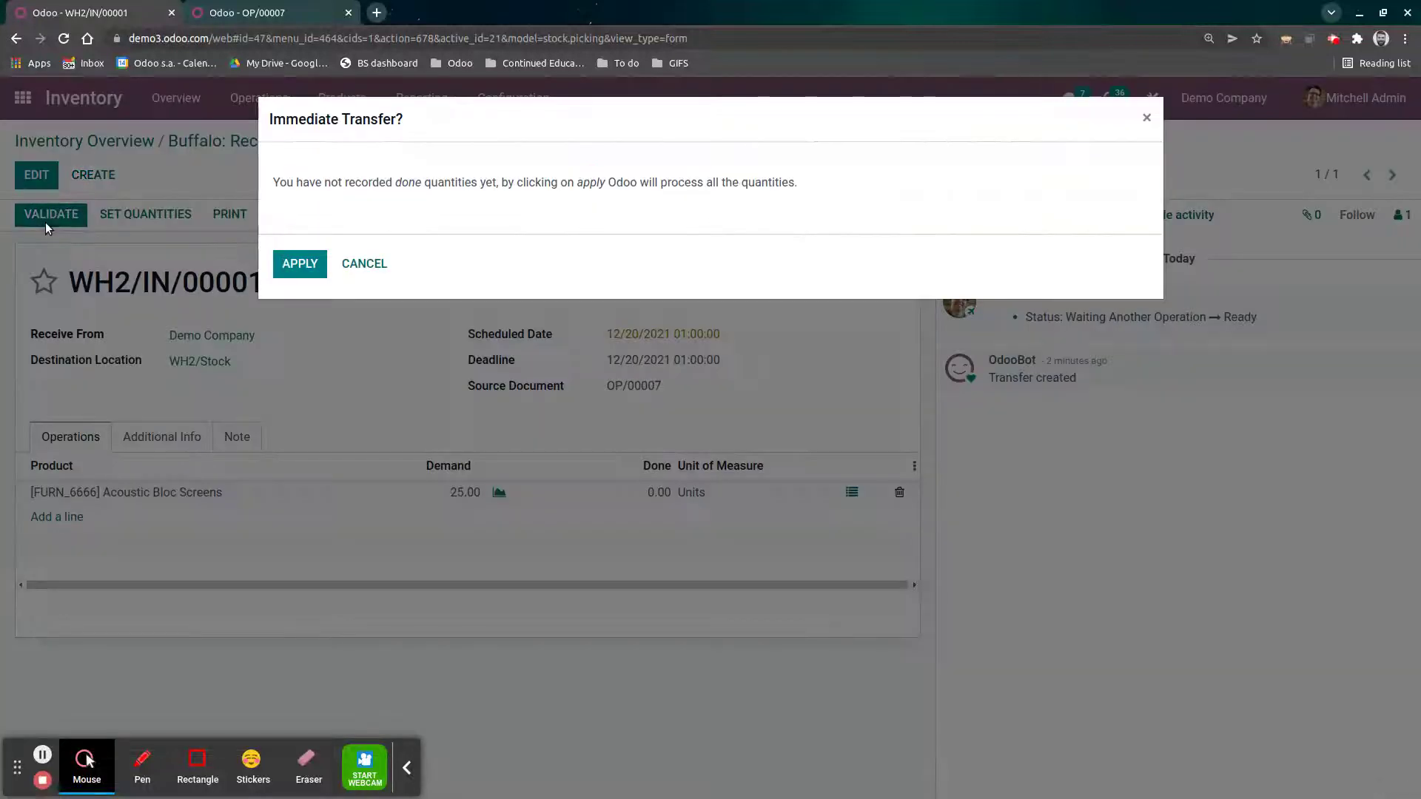
left_click(289, 266)
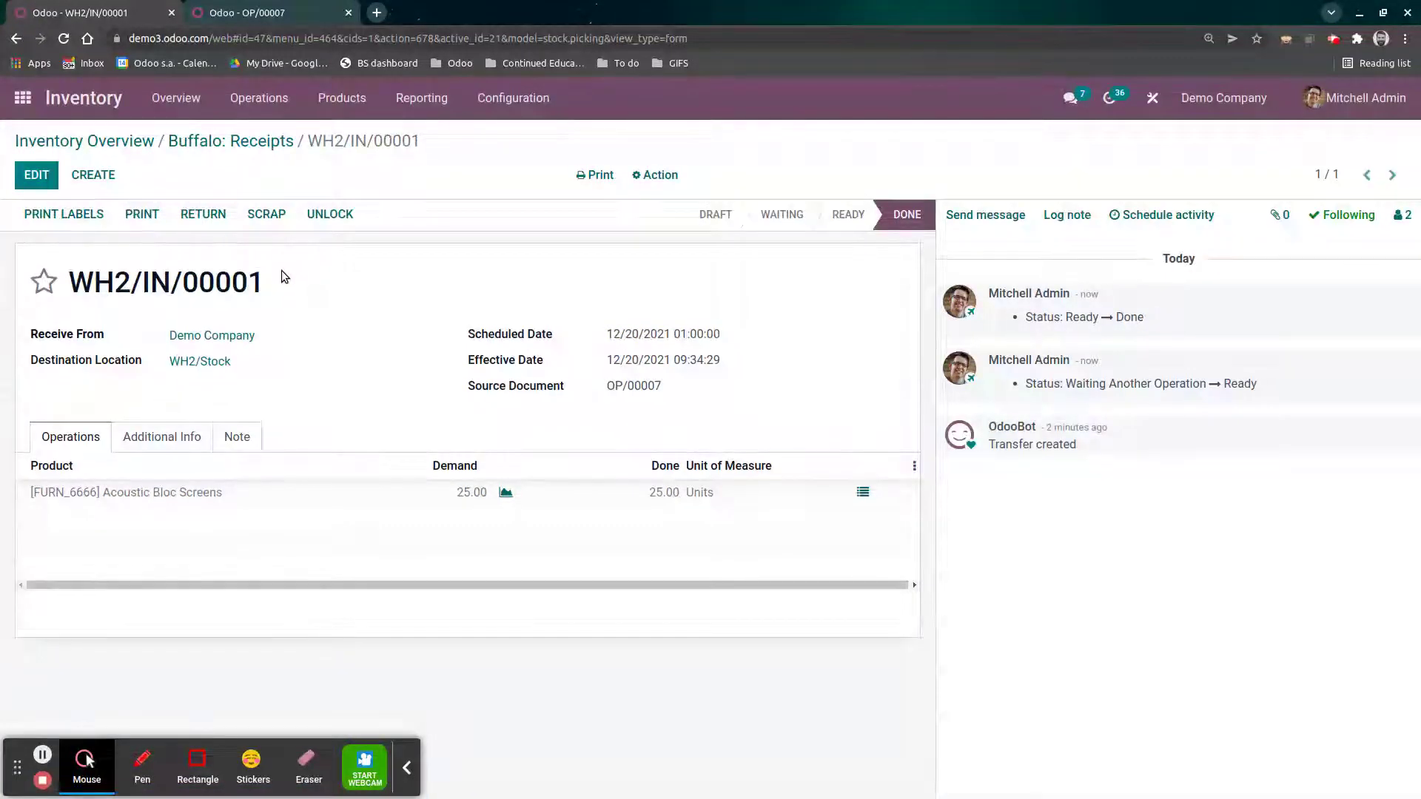
Search the inventory report for "bloc" and examine the Acoustic Bloc Screens stock in both WH/Stock and WH2/Stock
left_click(398, 108)
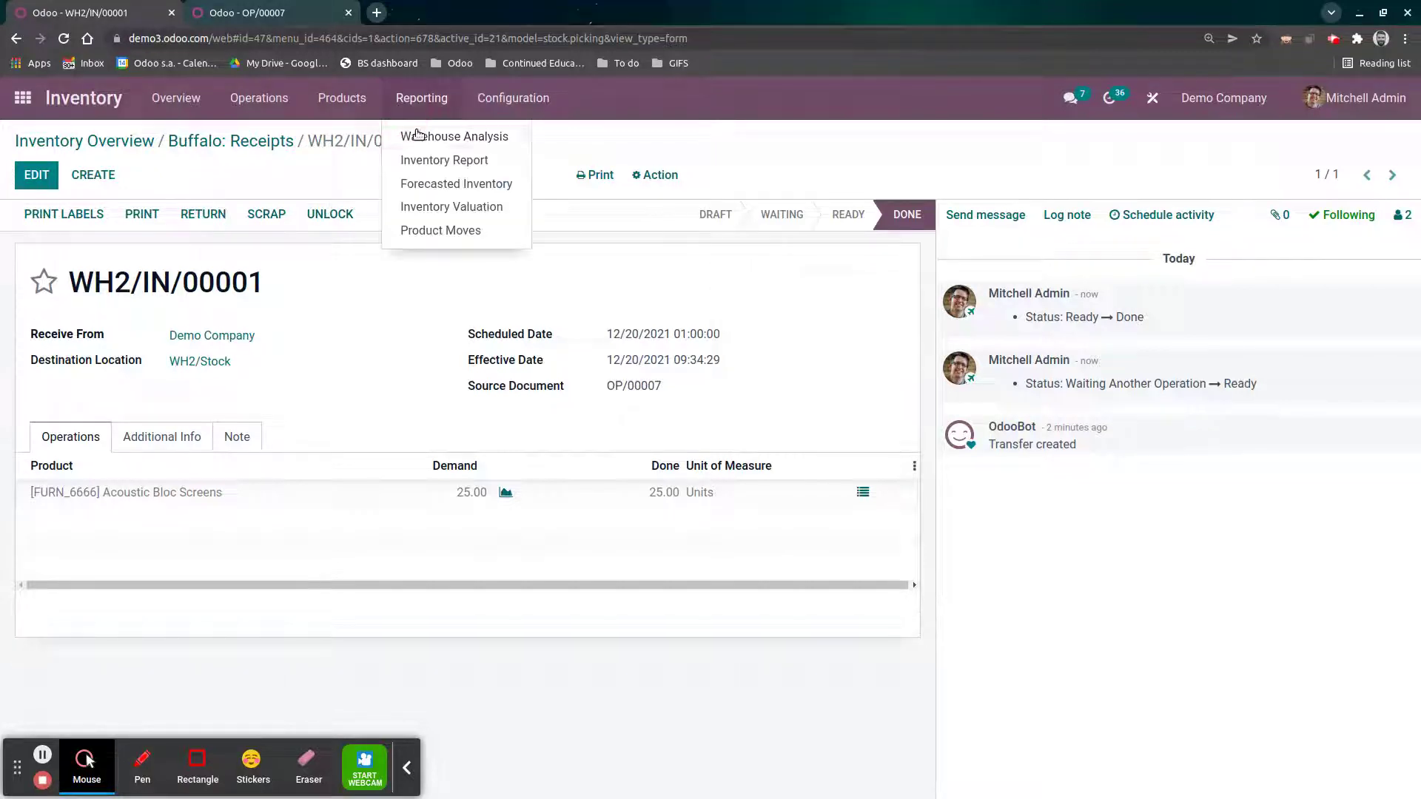
left_click(428, 161)
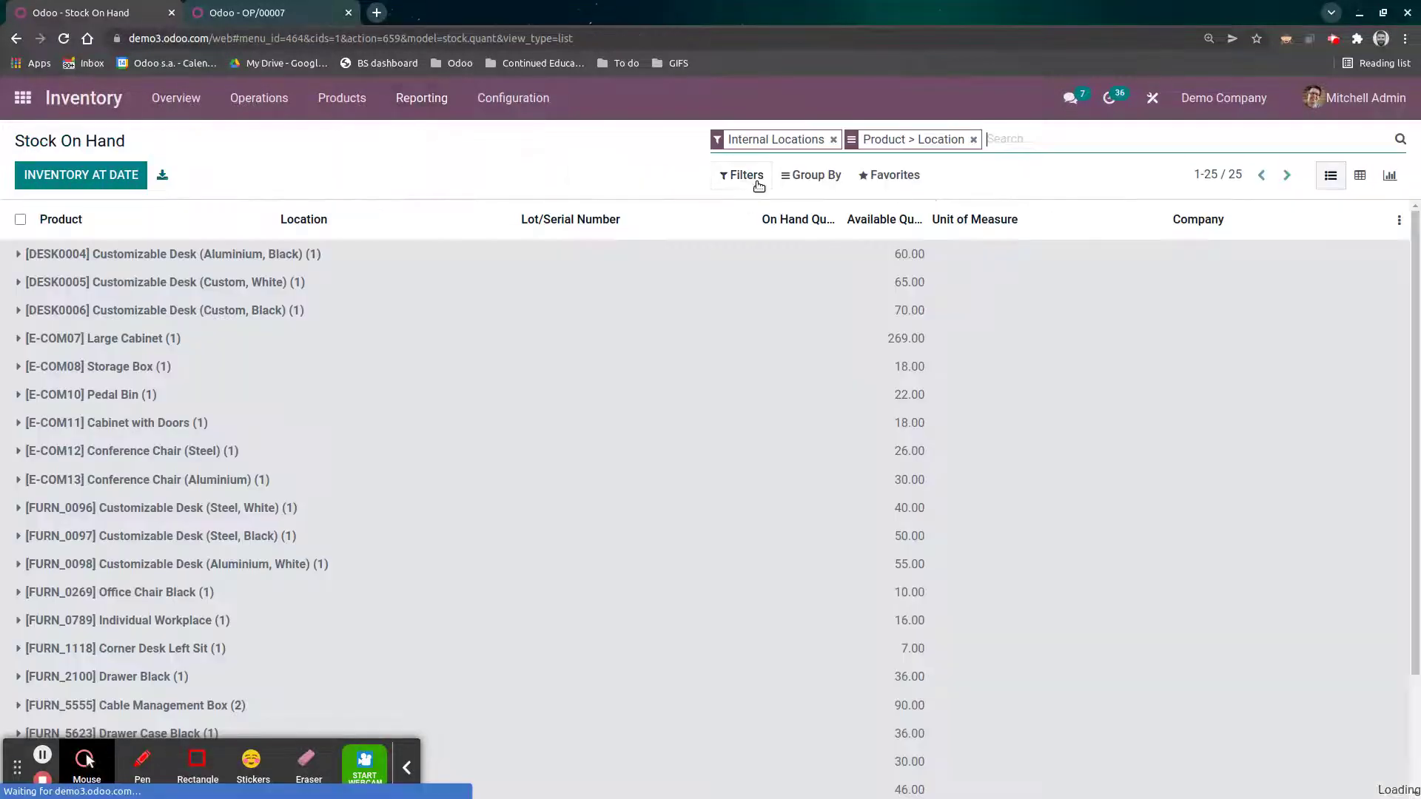
type("bloc")
key("Return")
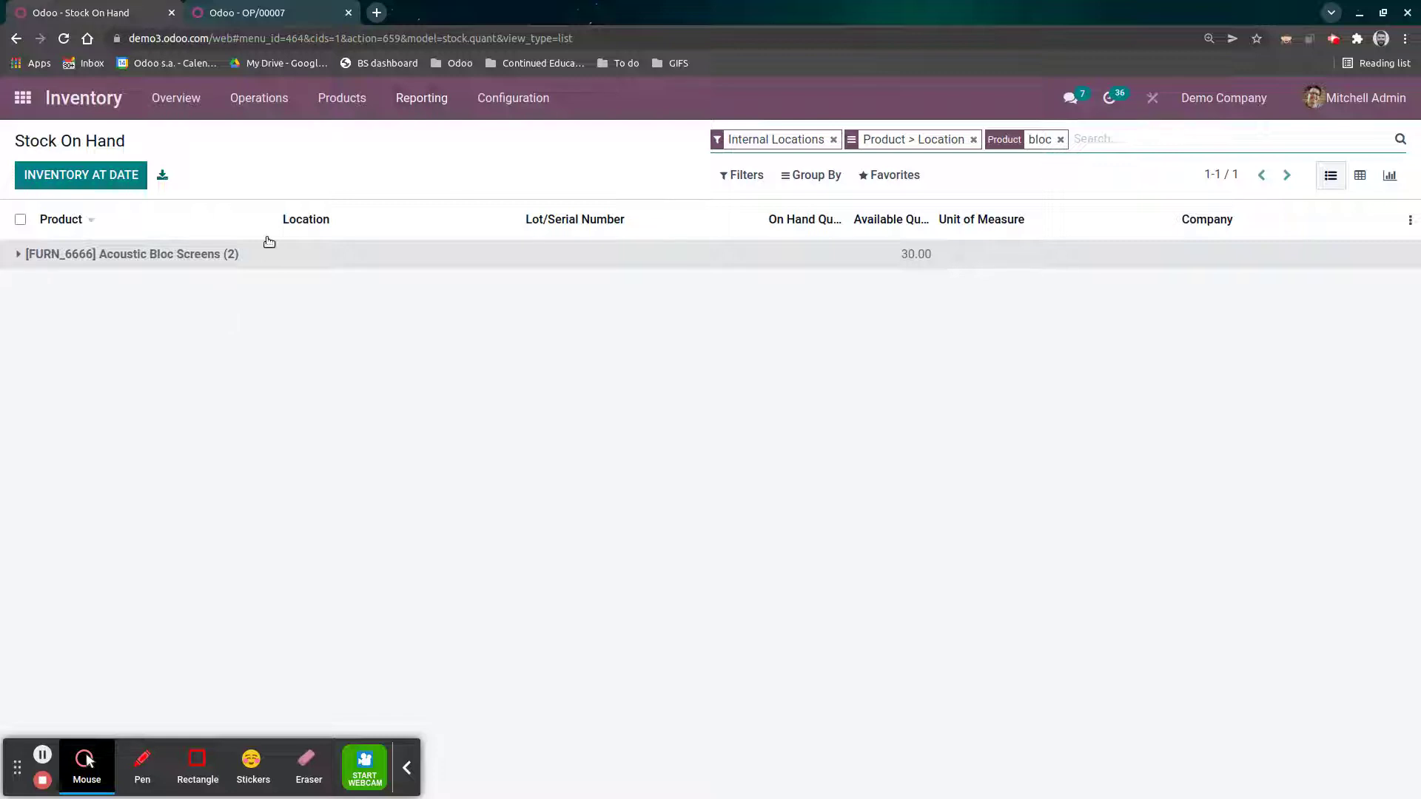
left_click(251, 259)
left_click(120, 309)
left_click(131, 281)
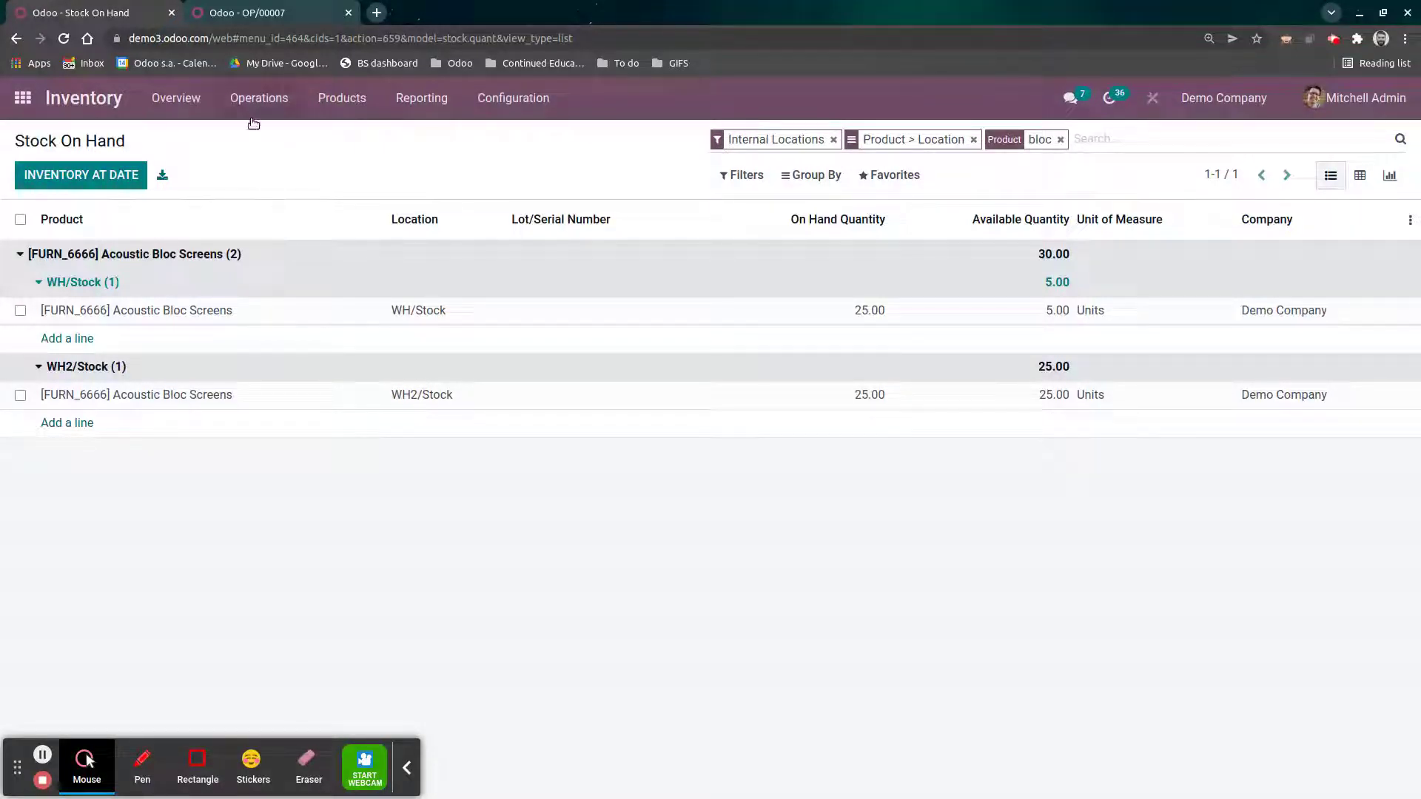
Open the Replenishment list
left_click(260, 108)
left_click(291, 159)
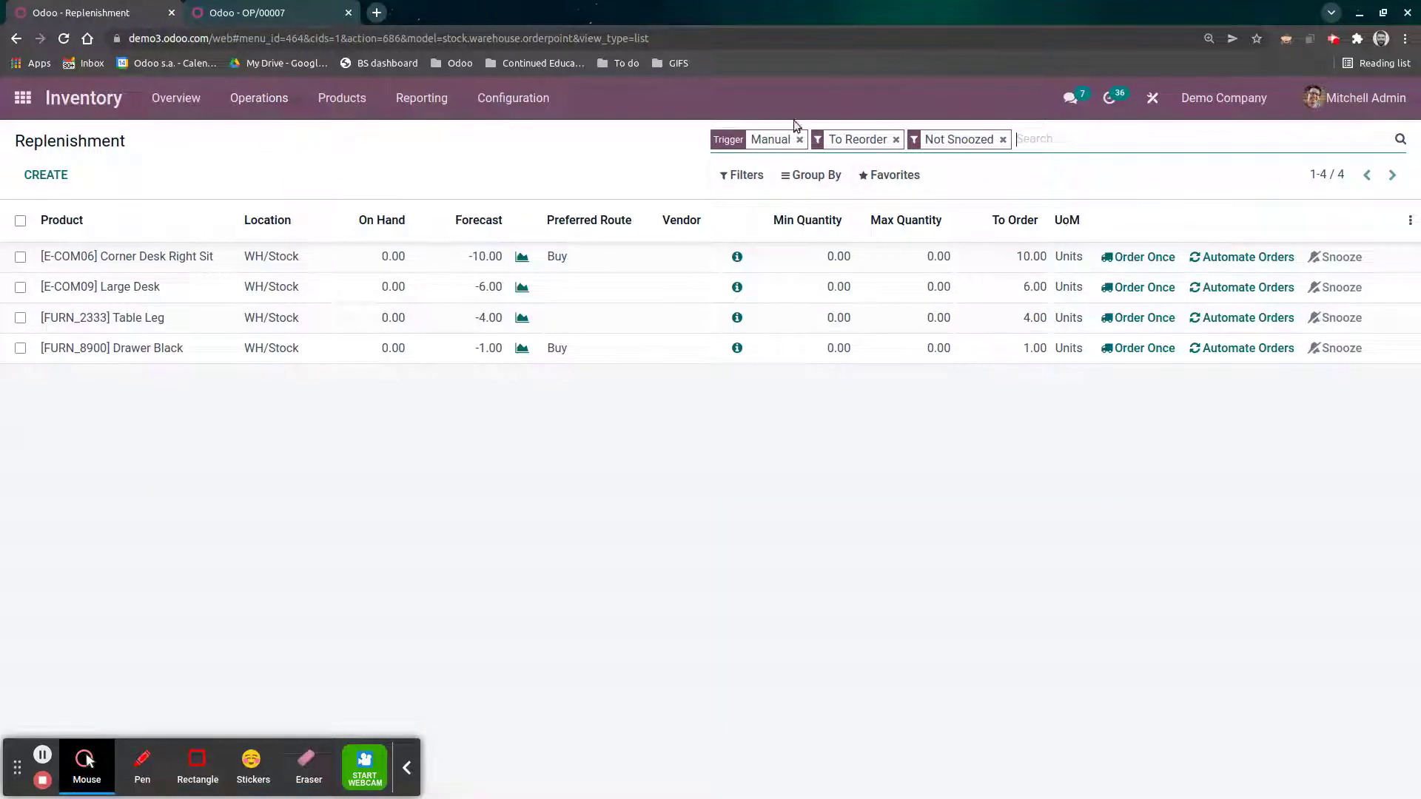
Try to add a replenishment line for Acoustic Bloc Screens at location WH2/Stock
left_click(47, 175)
left_click(269, 388)
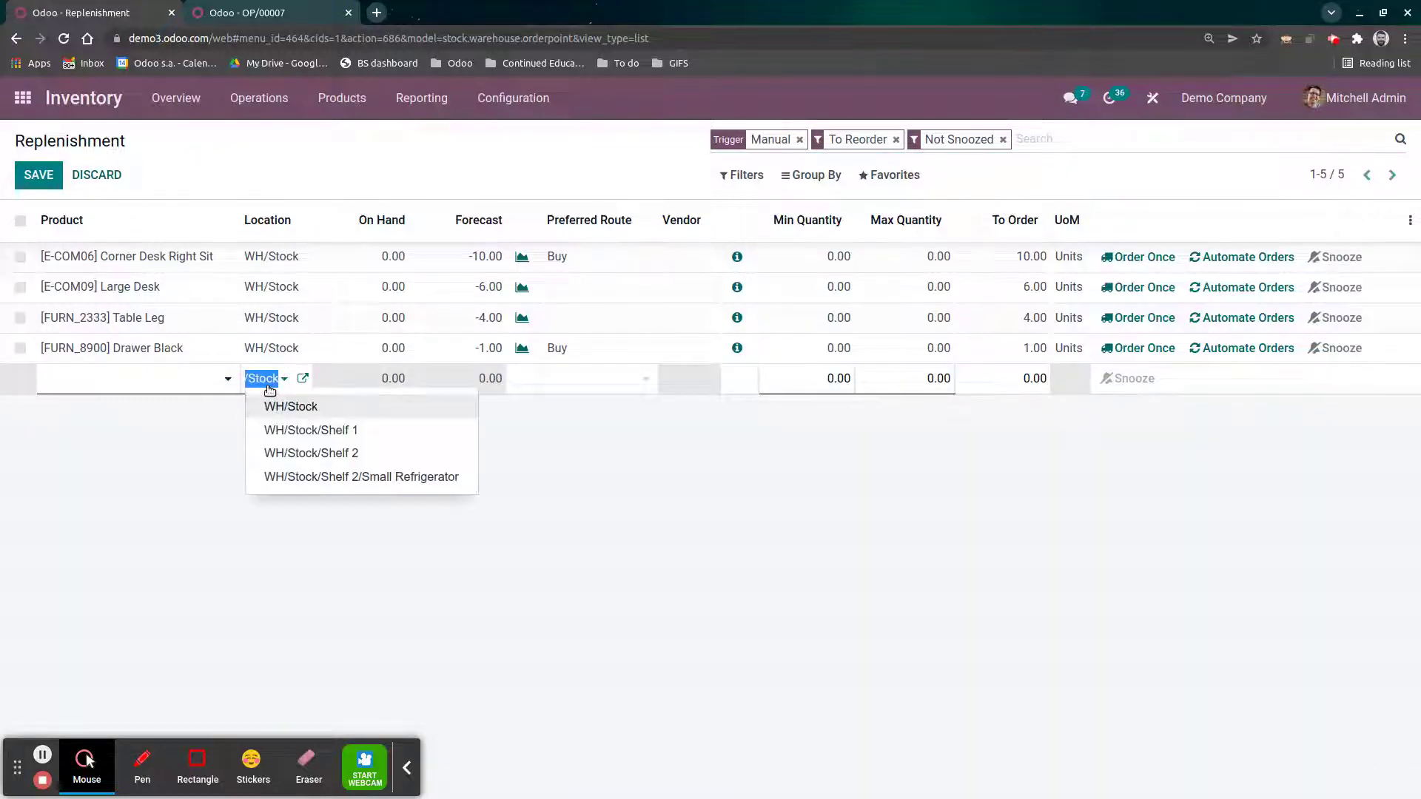
type("wh2")
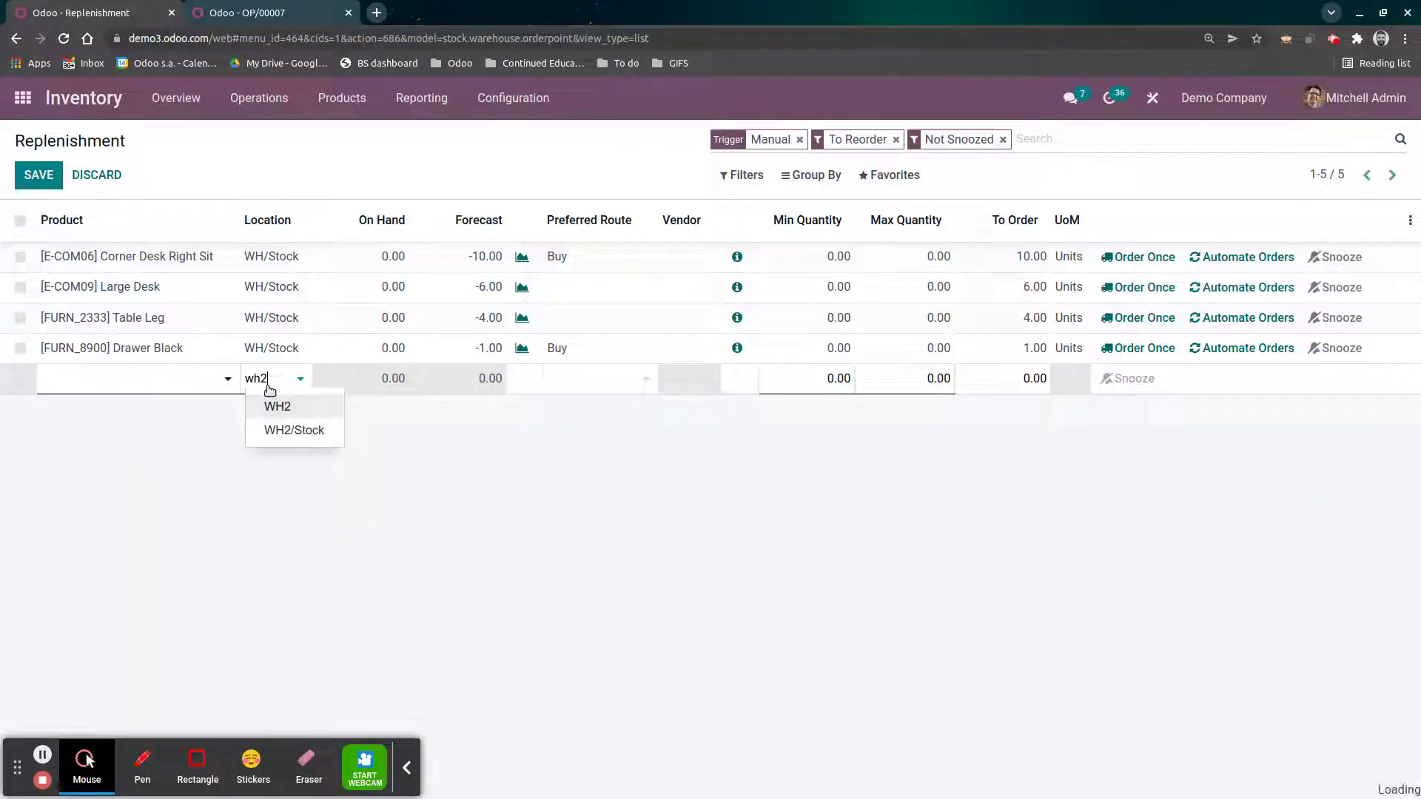
left_click(281, 430)
left_click(87, 385)
type("bloc")
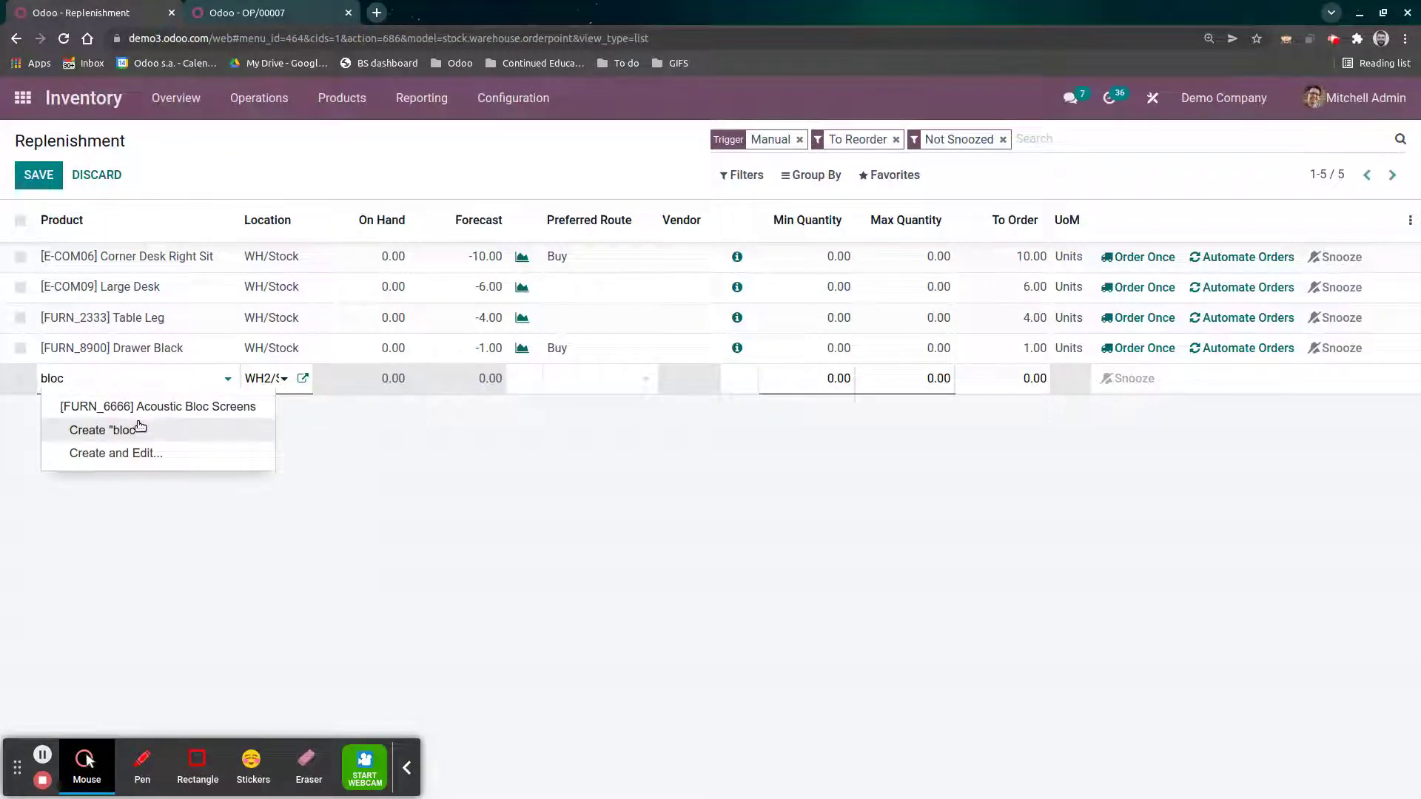
left_click(143, 415)
left_click(390, 486)
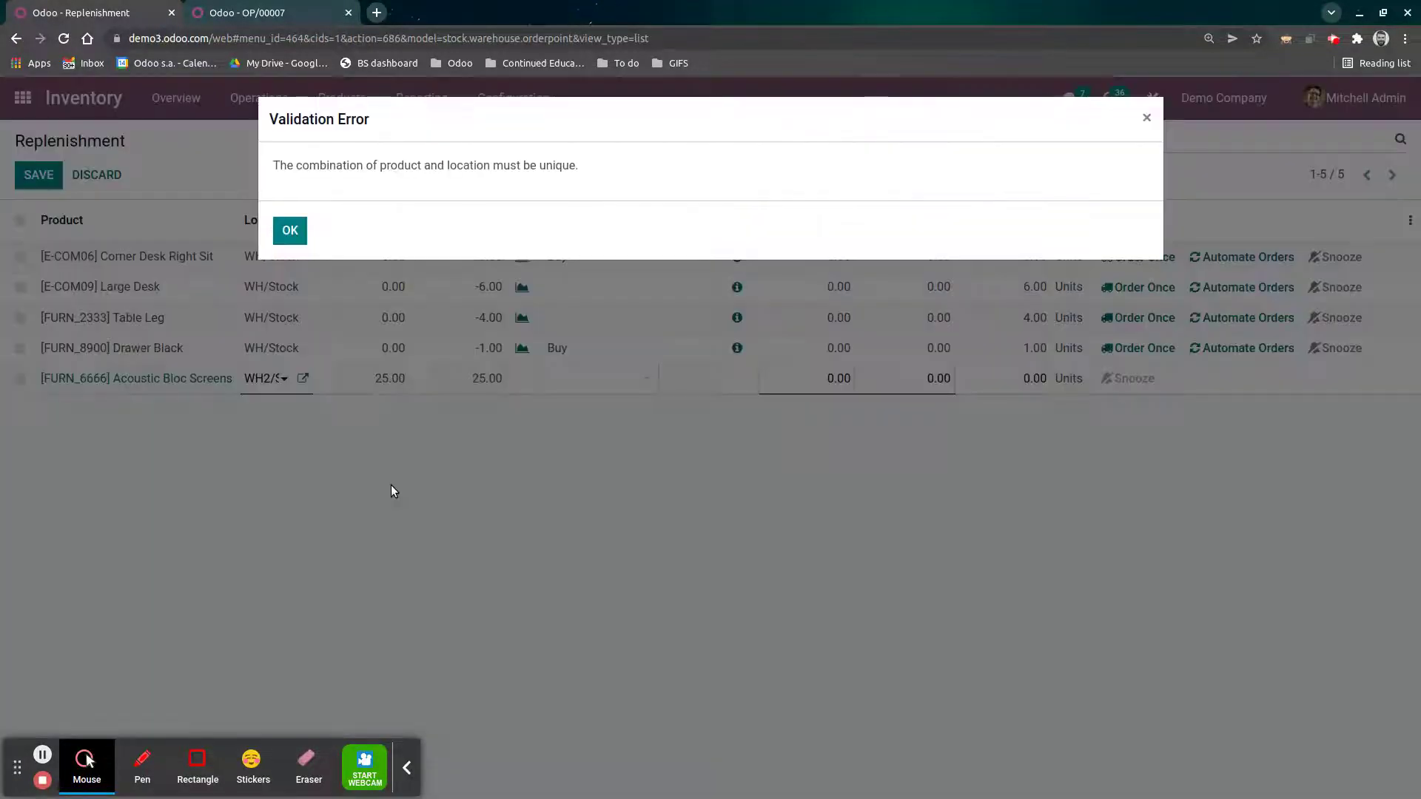
left_click(290, 230)
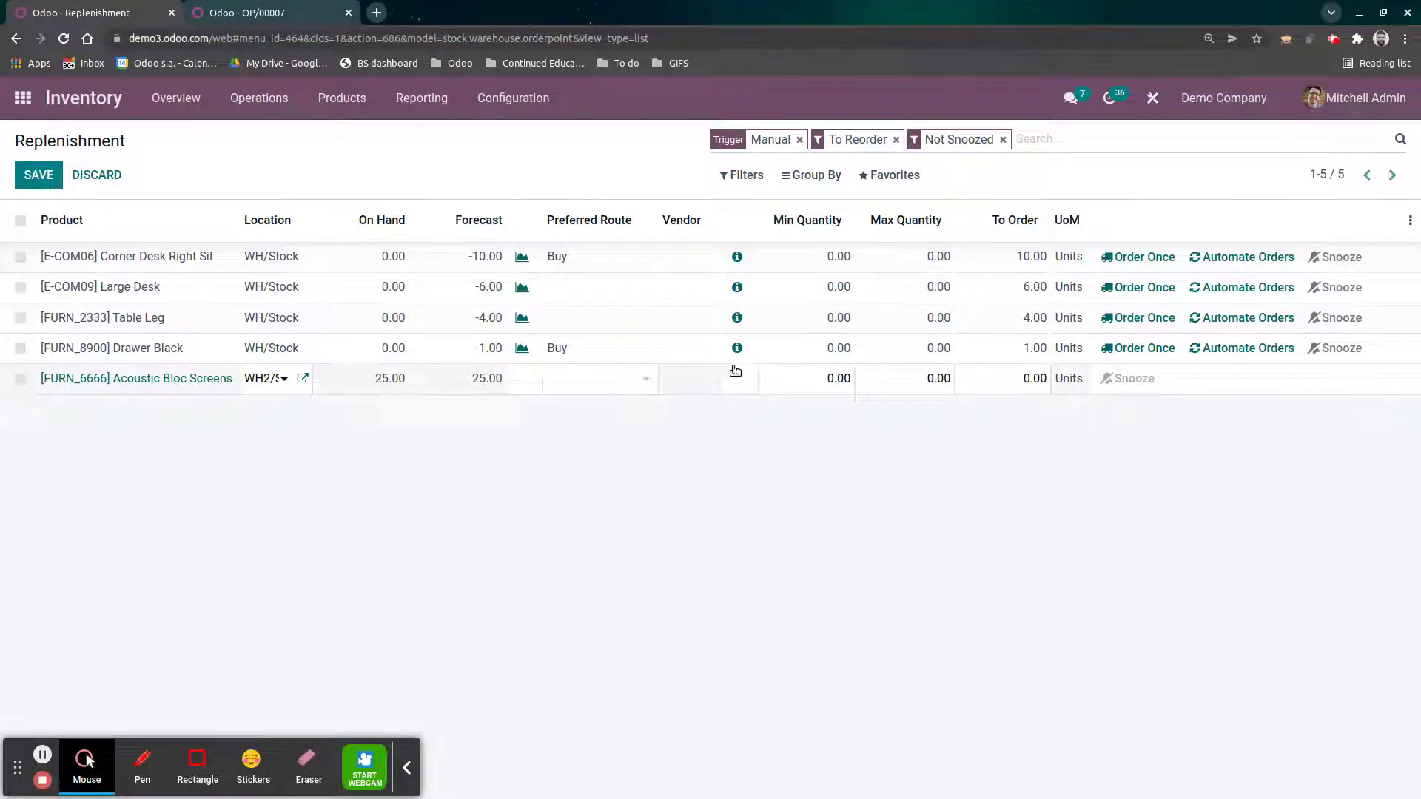
Try to save the new line with minimum quantity 10 and maximum quantity 25, and discard it
left_click(806, 381)
type("10")
key("Tab")
type("25")
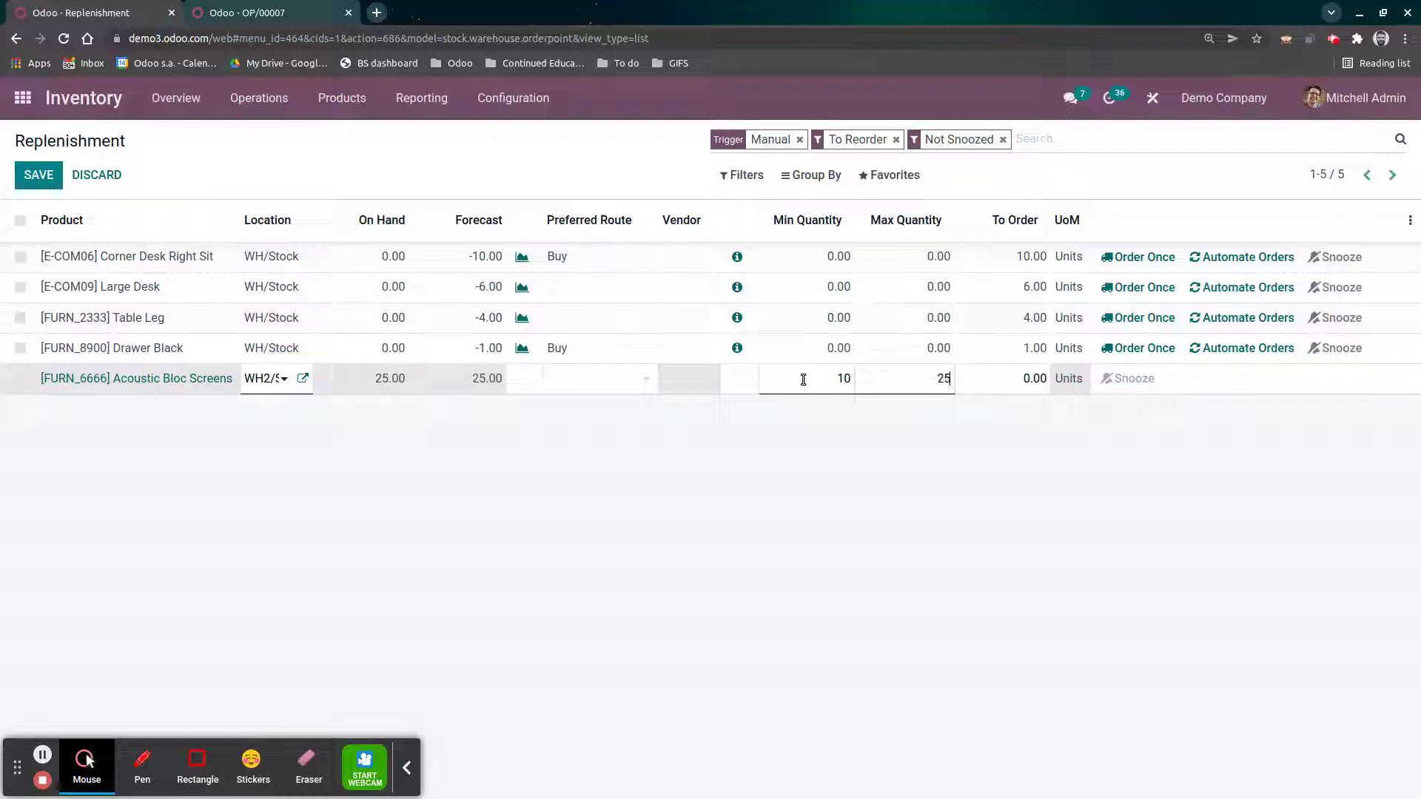
left_click(934, 415)
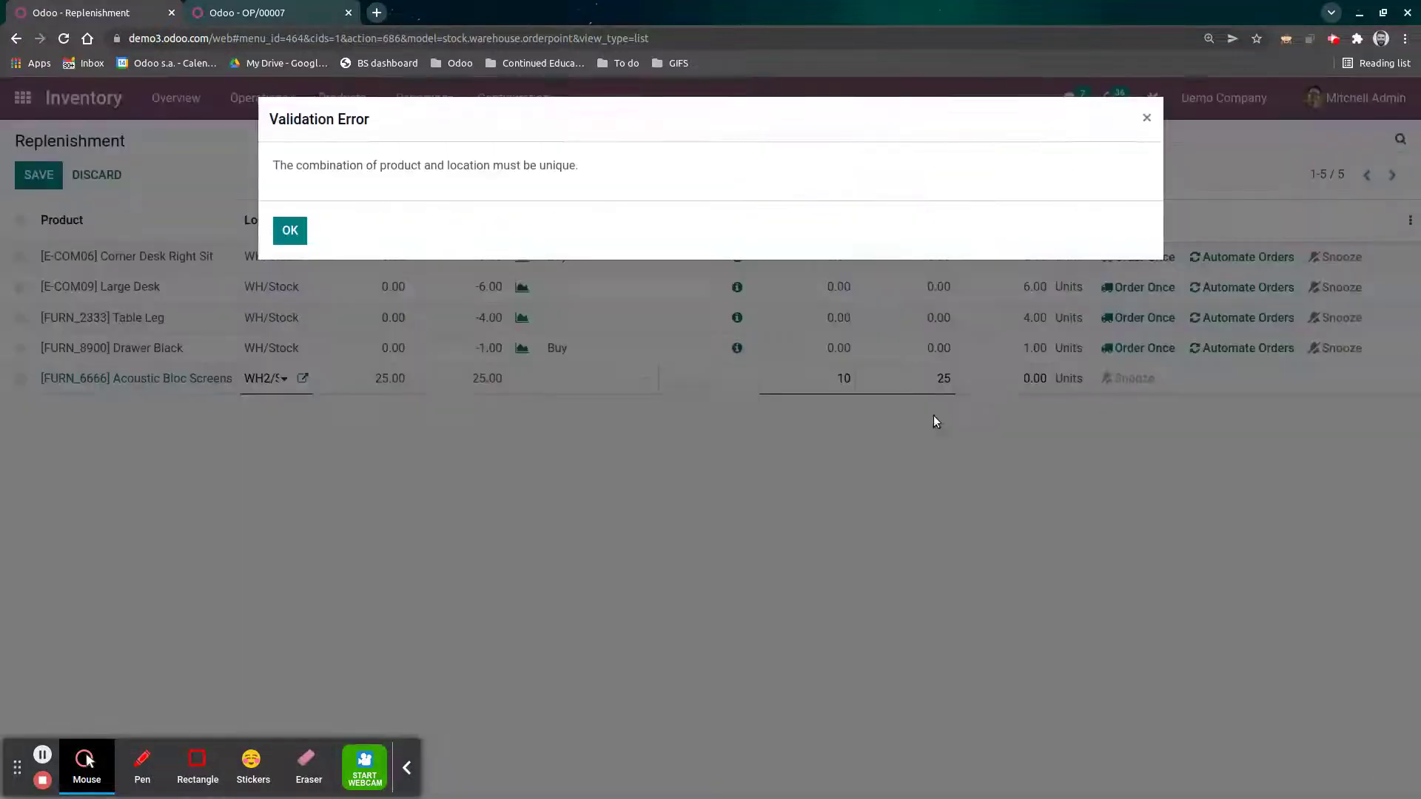
left_click(289, 230)
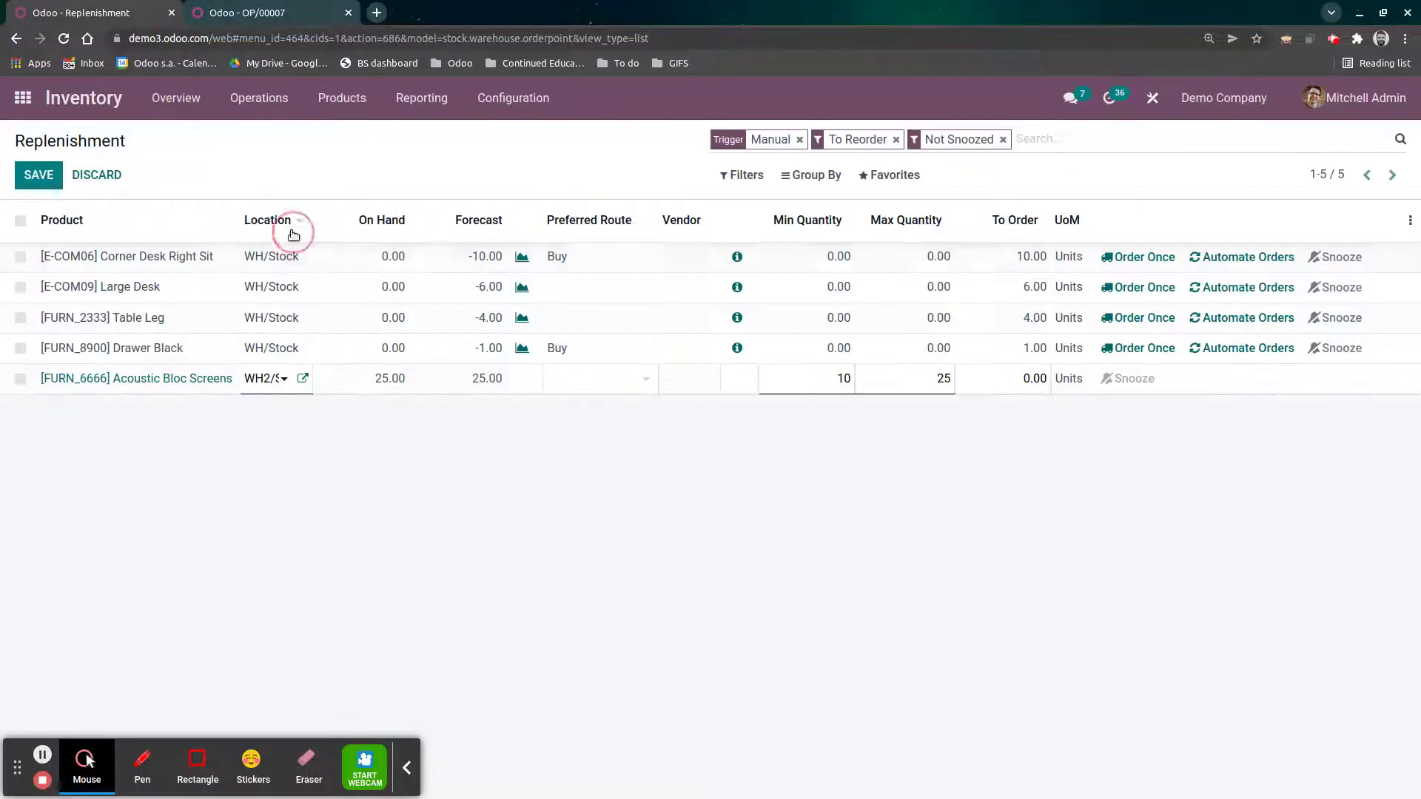
left_click(239, 161)
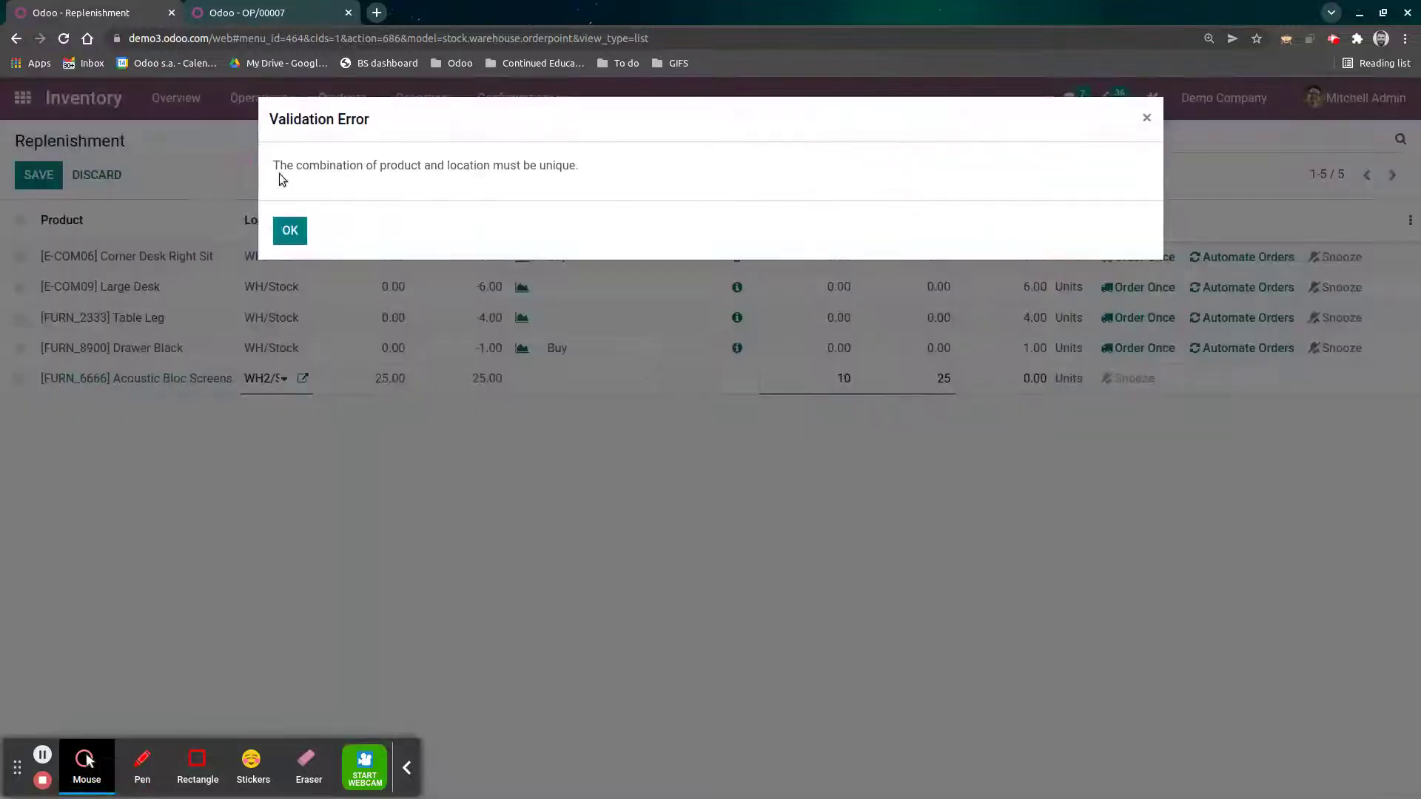
left_click(288, 228)
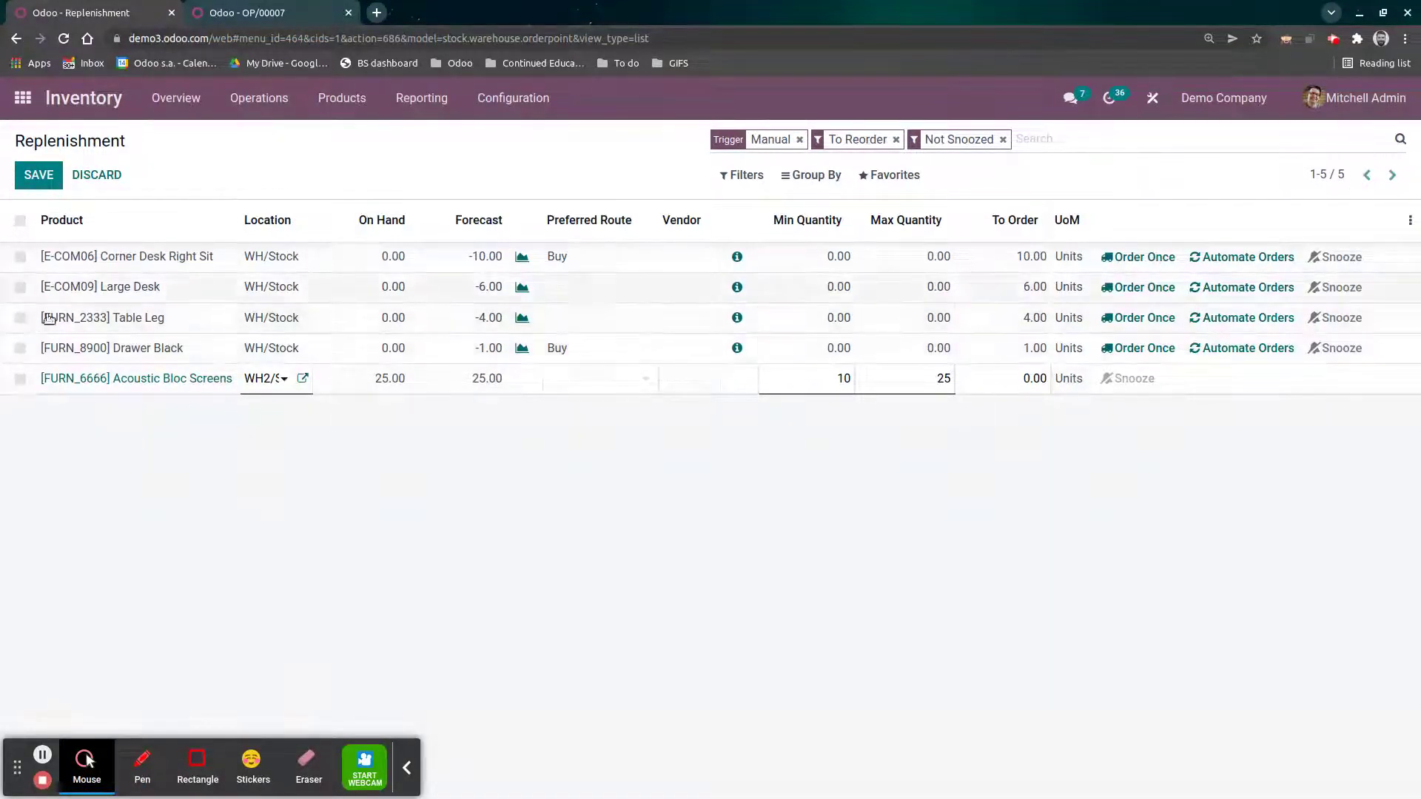
left_click(97, 175)
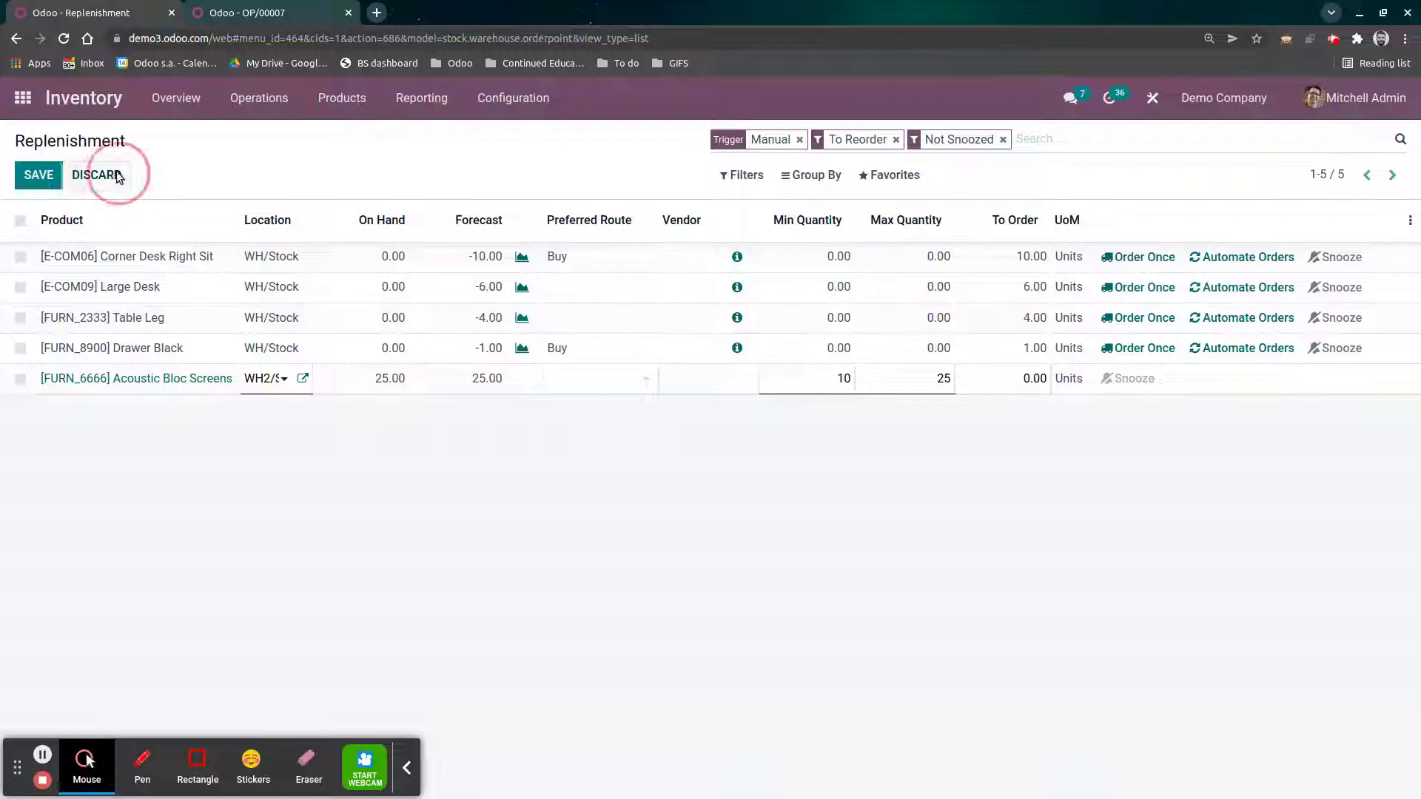
Remove all filters from the replenishment list and add the Trigger column to it
left_click(1002, 139)
left_click(895, 139)
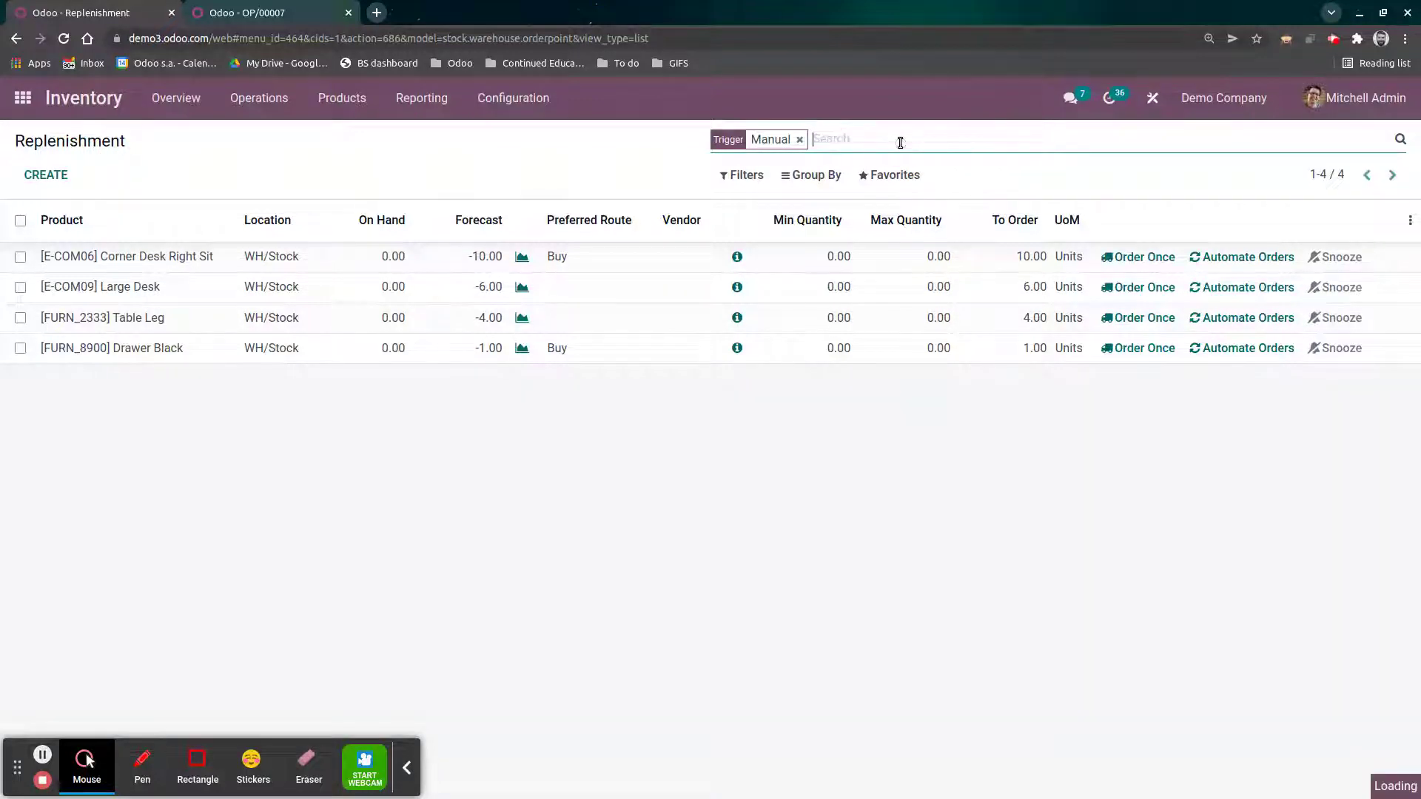
left_click(799, 140)
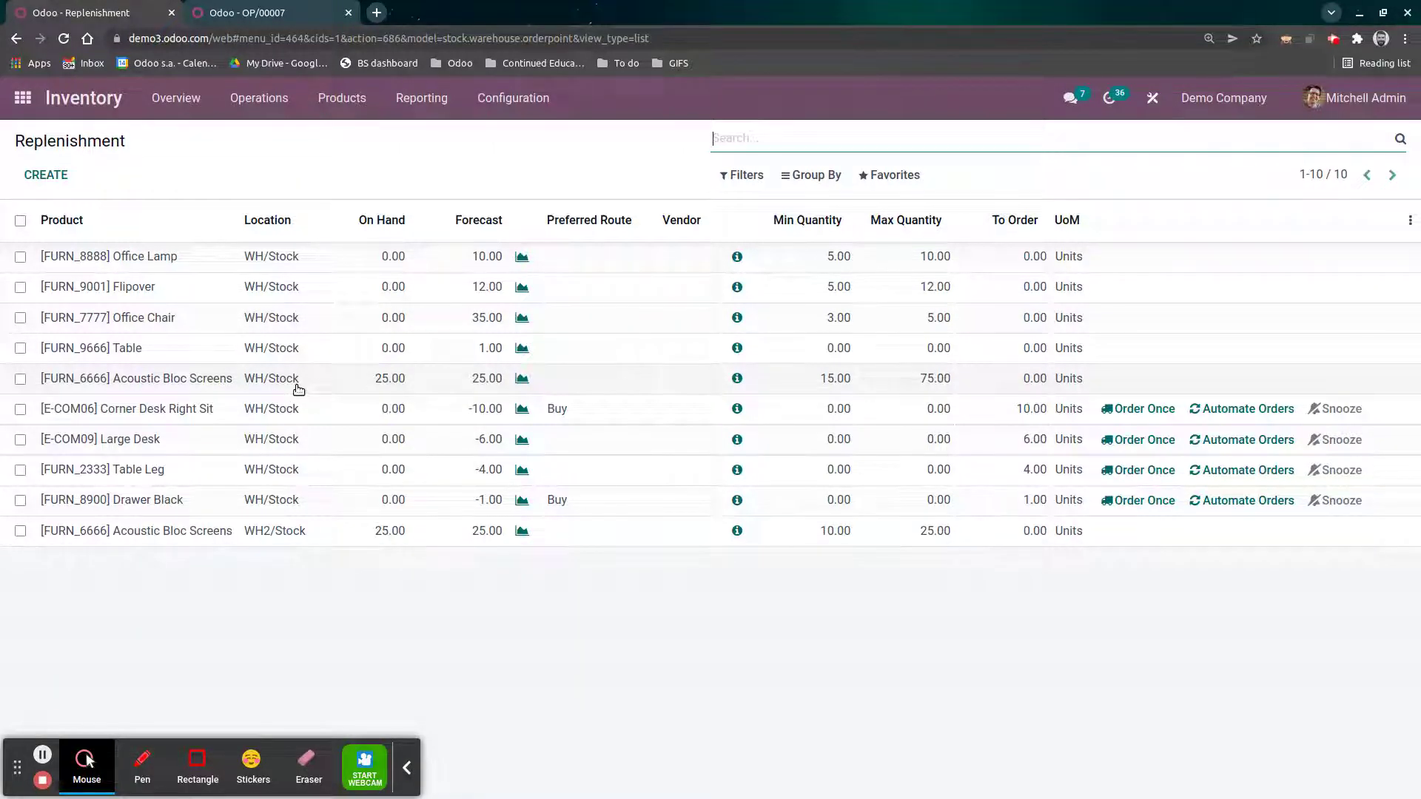
left_click(176, 543)
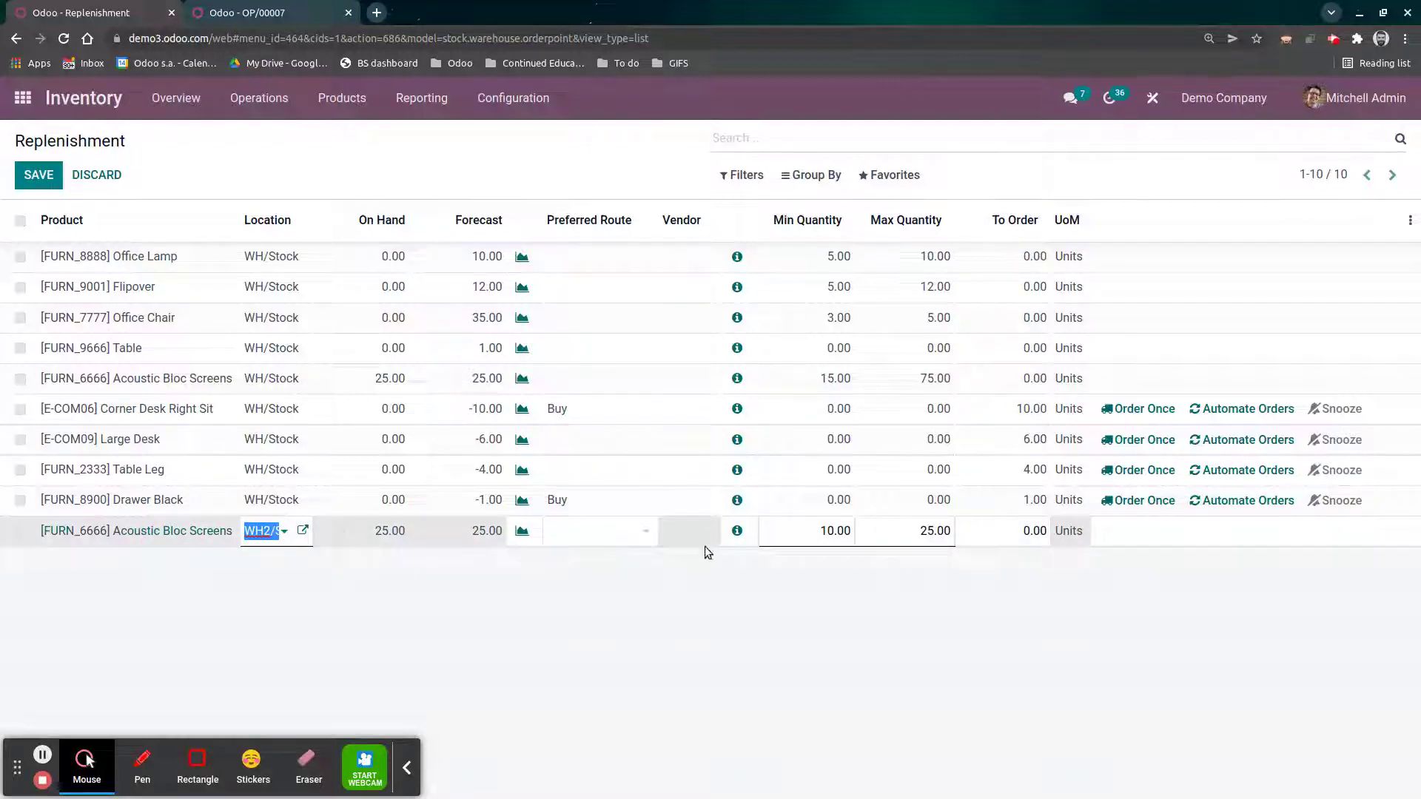
left_click(1398, 221)
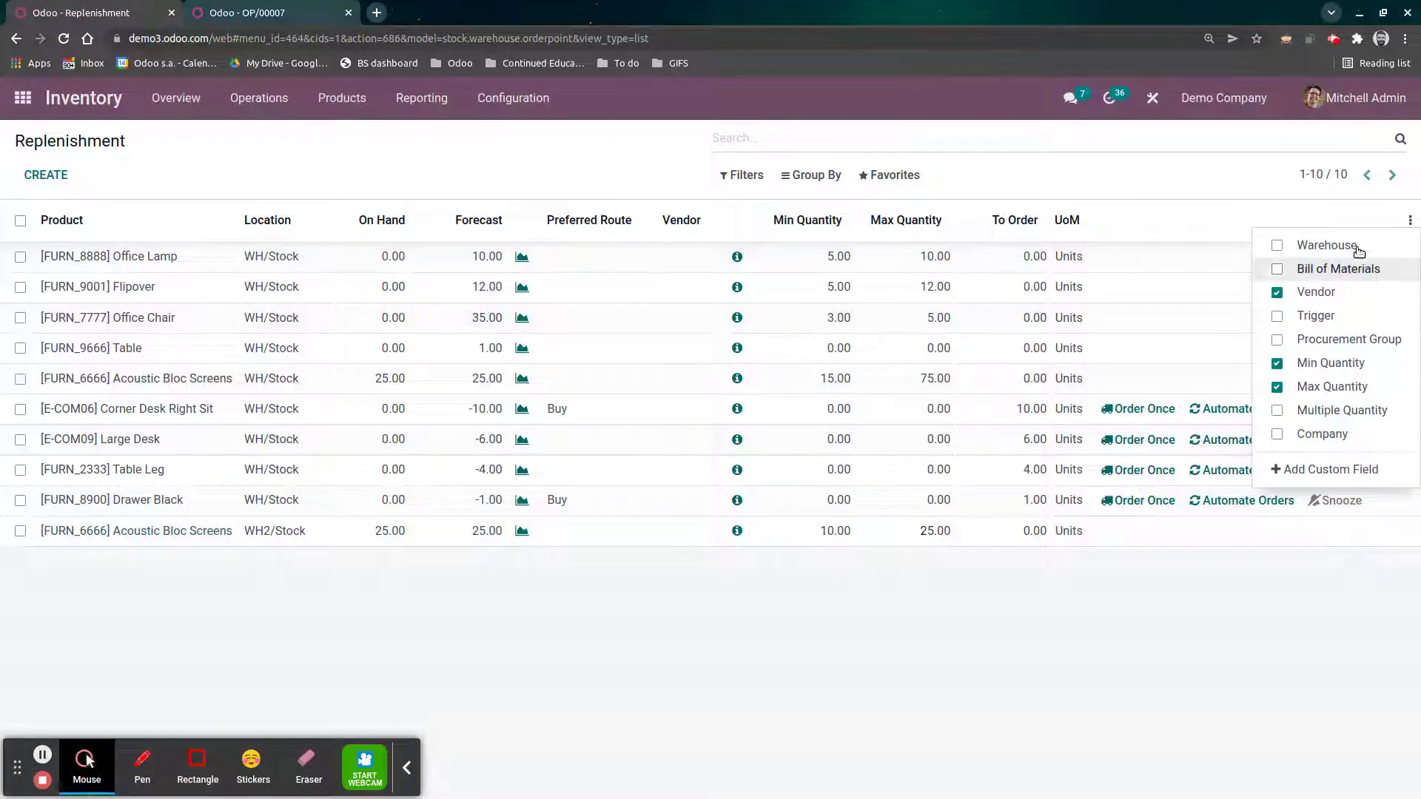
left_click(1316, 315)
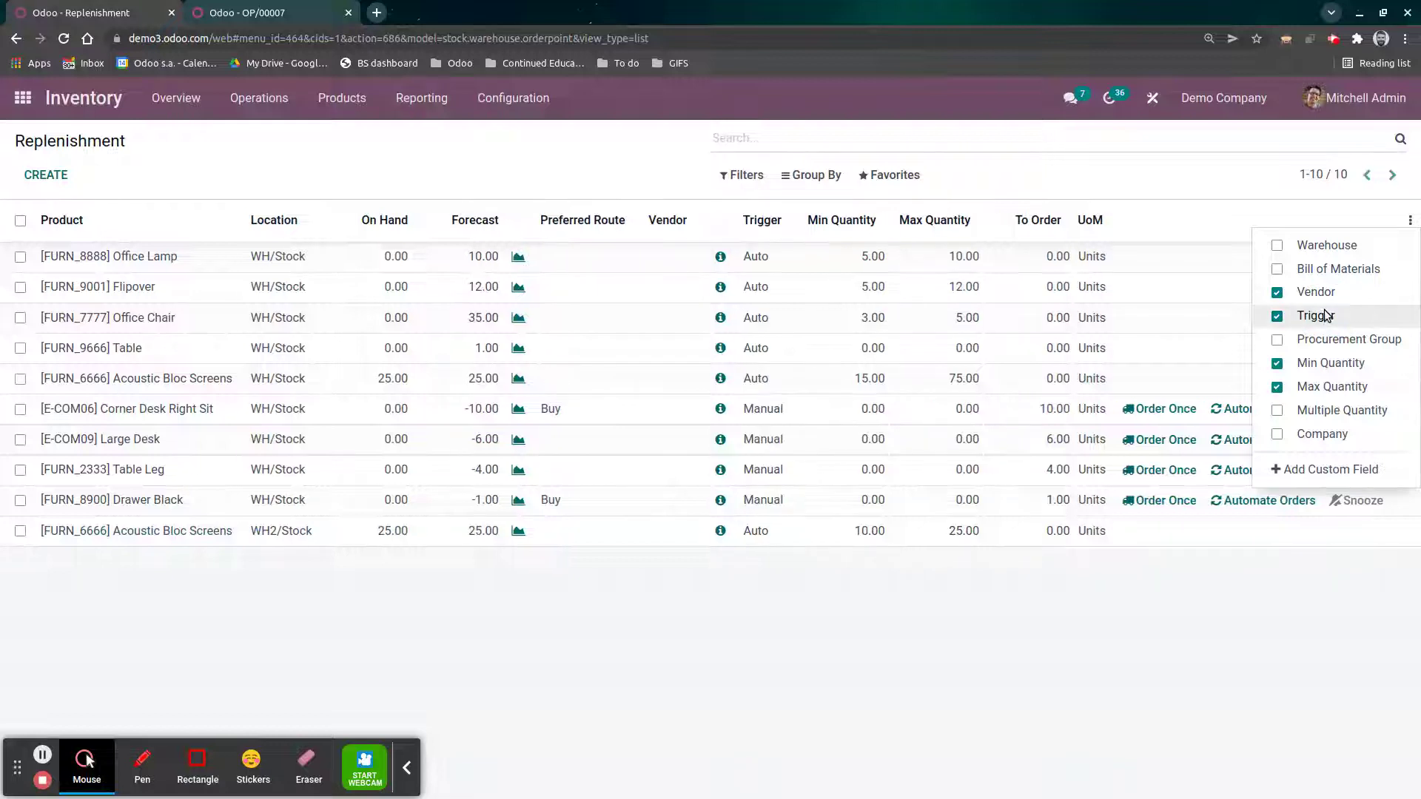
Set the trigger of the Acoustic Bloc Screens rule at WH2/Stock to Manual
left_click(757, 538)
left_click(757, 538)
left_click(770, 576)
left_click(810, 571)
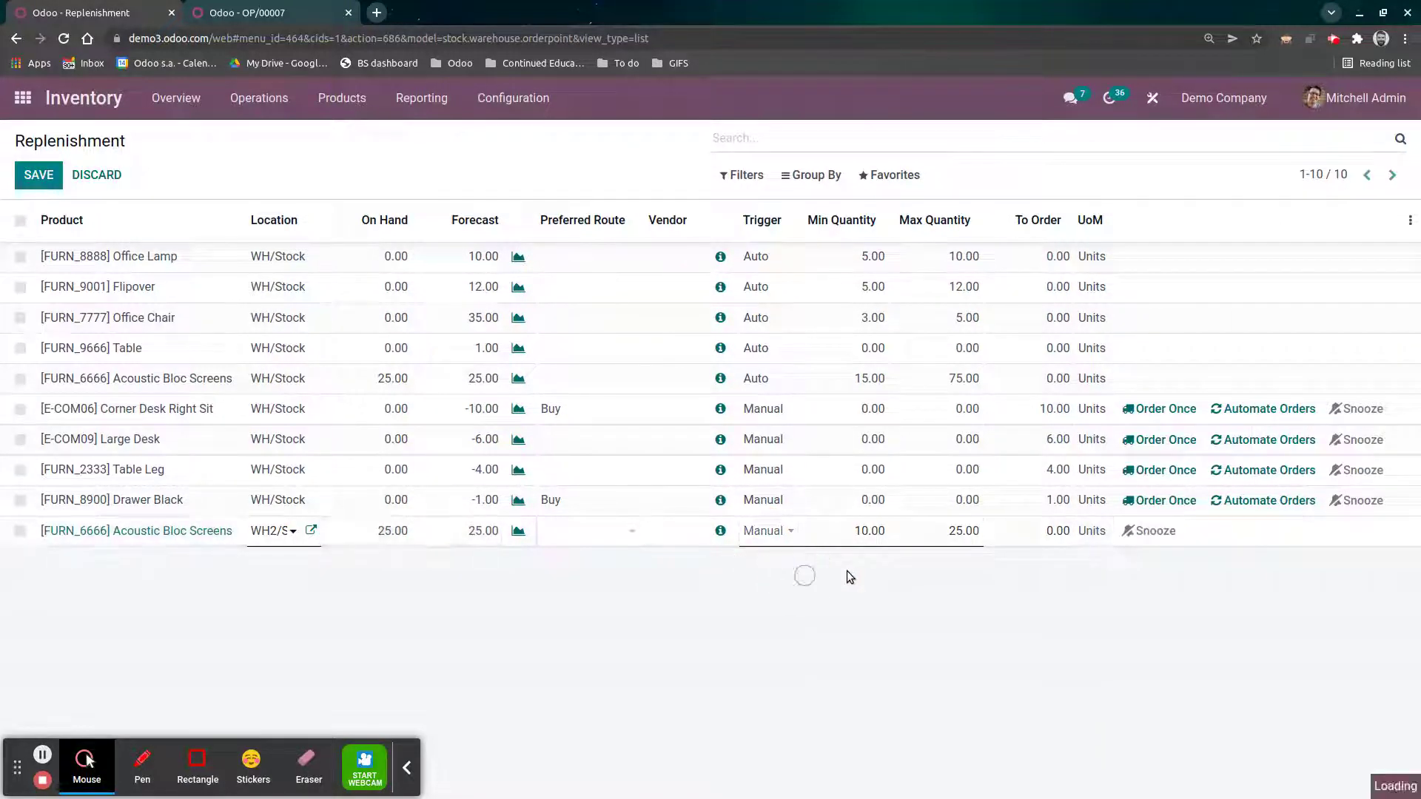
Give the WH2/Stock Acoustic Bloc Screens rule the Buffalo supply route as preferred route and a to-order quantity of 10
left_click(623, 538)
left_click(624, 558)
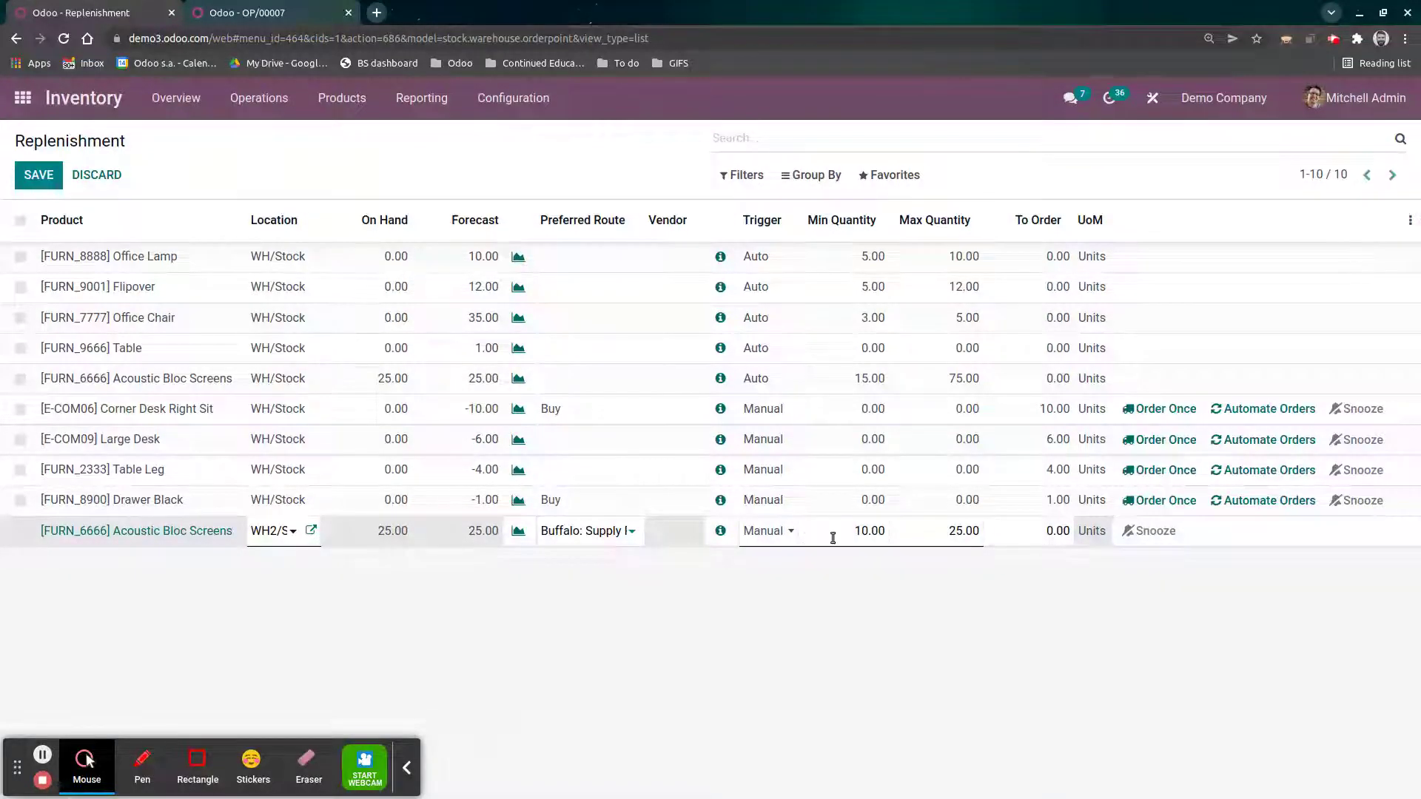
left_click(1008, 533)
type("10")
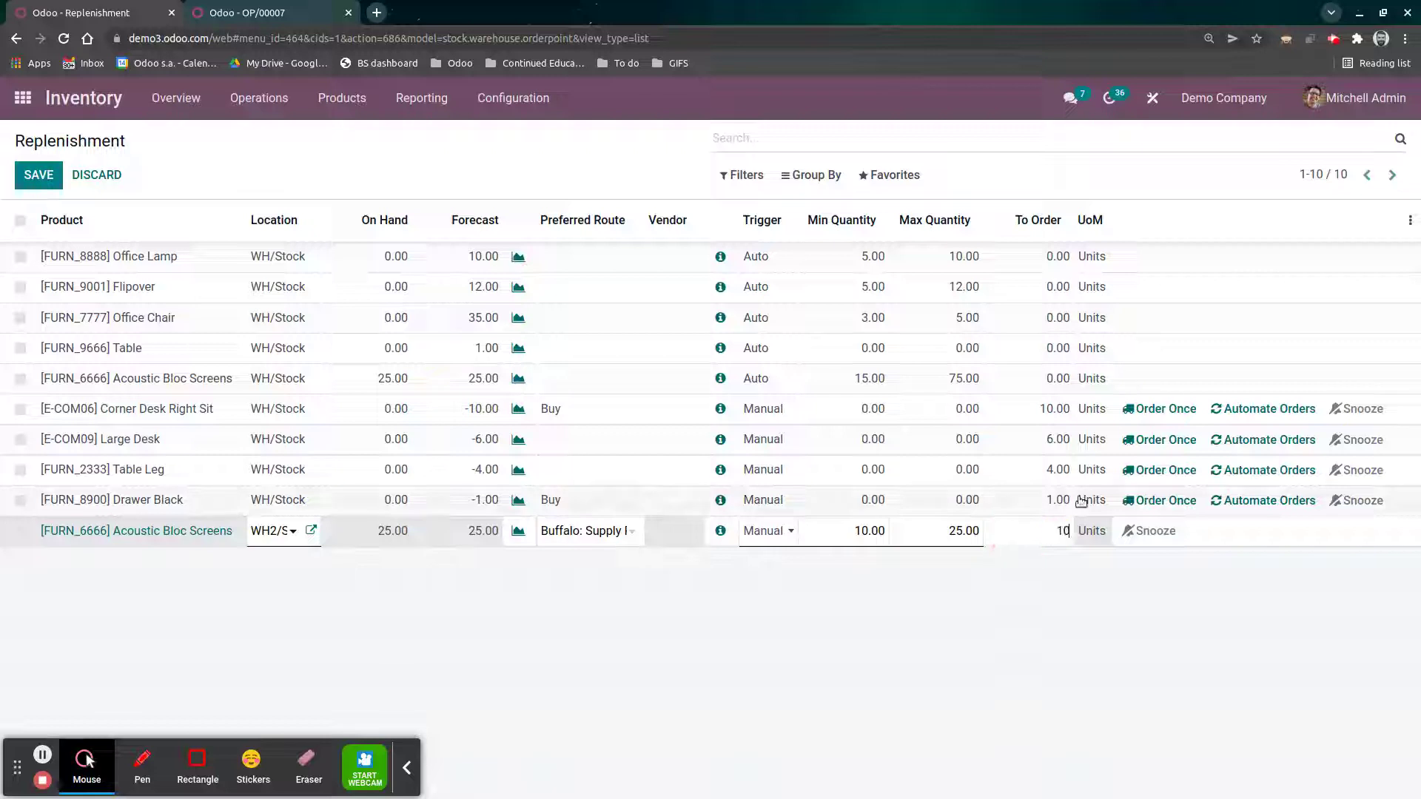
Save the WH2/Stock Acoustic Bloc Screens replenishment rule and order its to-order quantity once
left_click(940, 605)
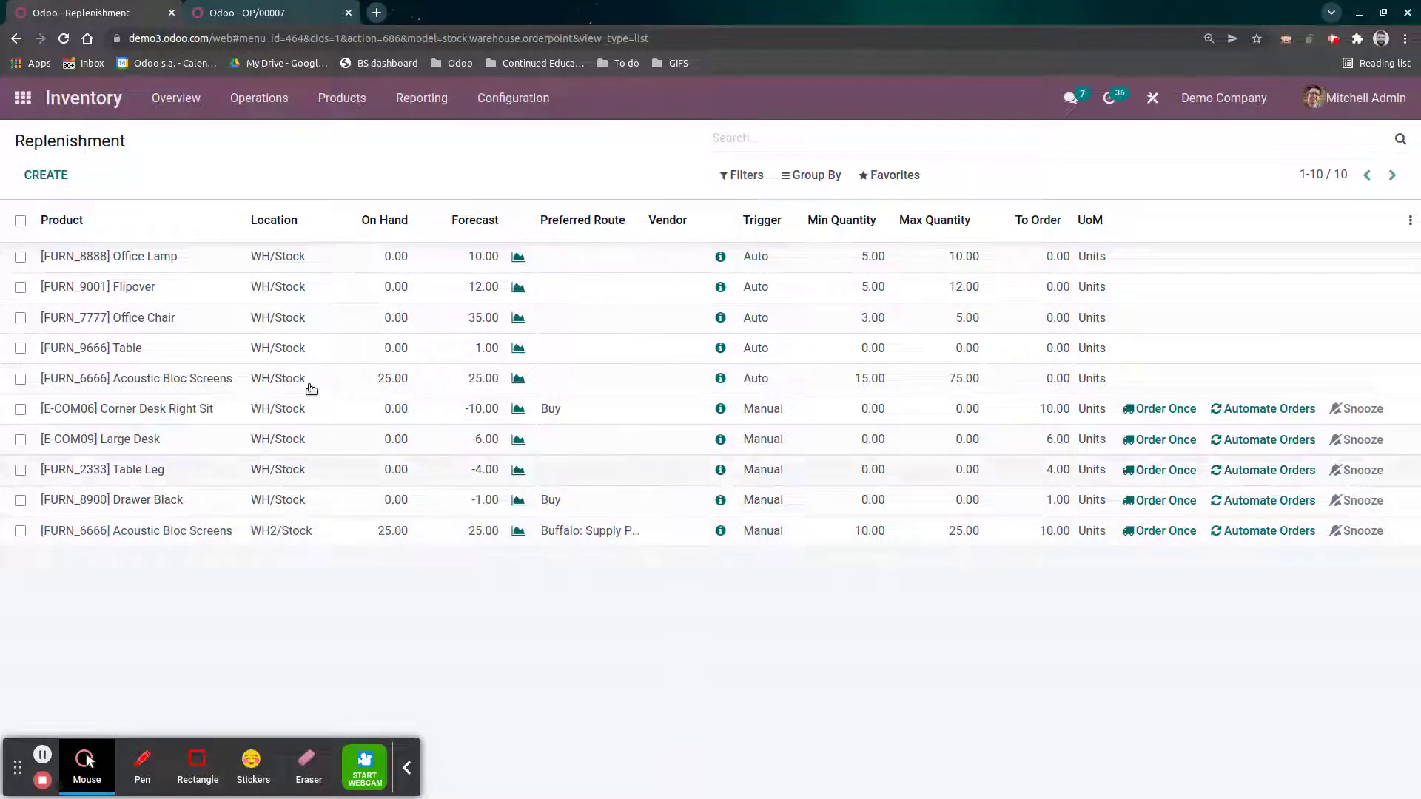
left_click(1182, 534)
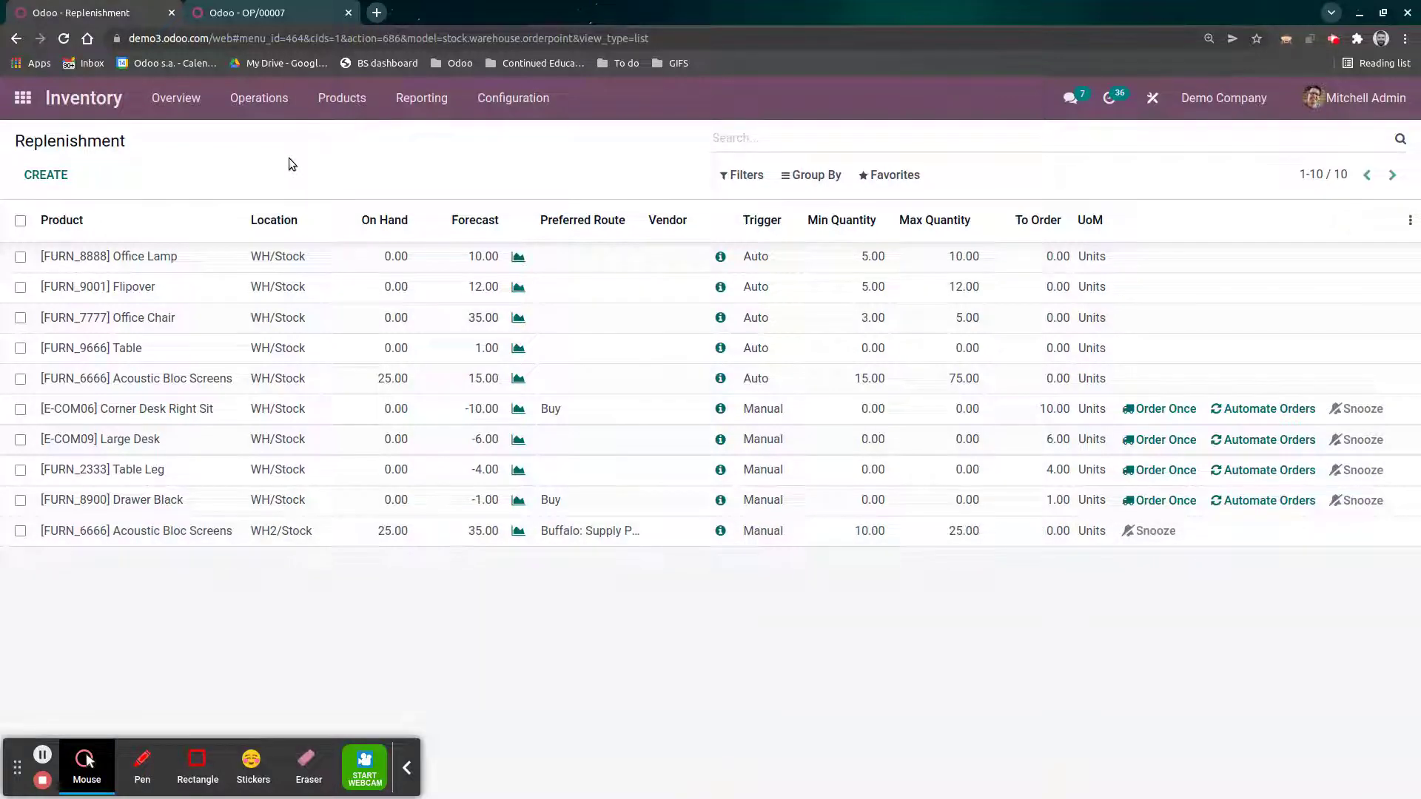
Group the inventory overview by warehouse and open San Francisco's ready pick transfer WH/PICK/00002
left_click(103, 111)
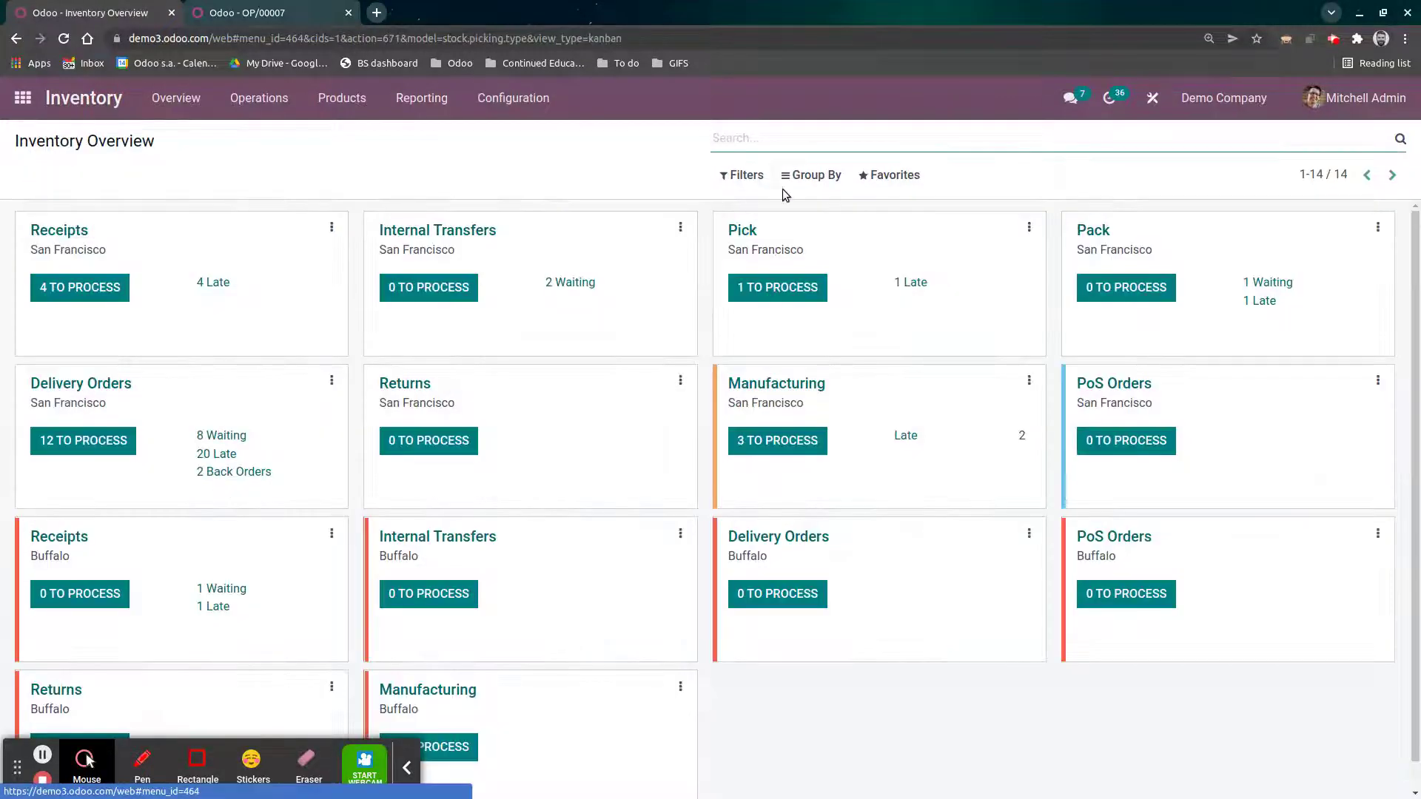
left_click(811, 175)
left_click(820, 230)
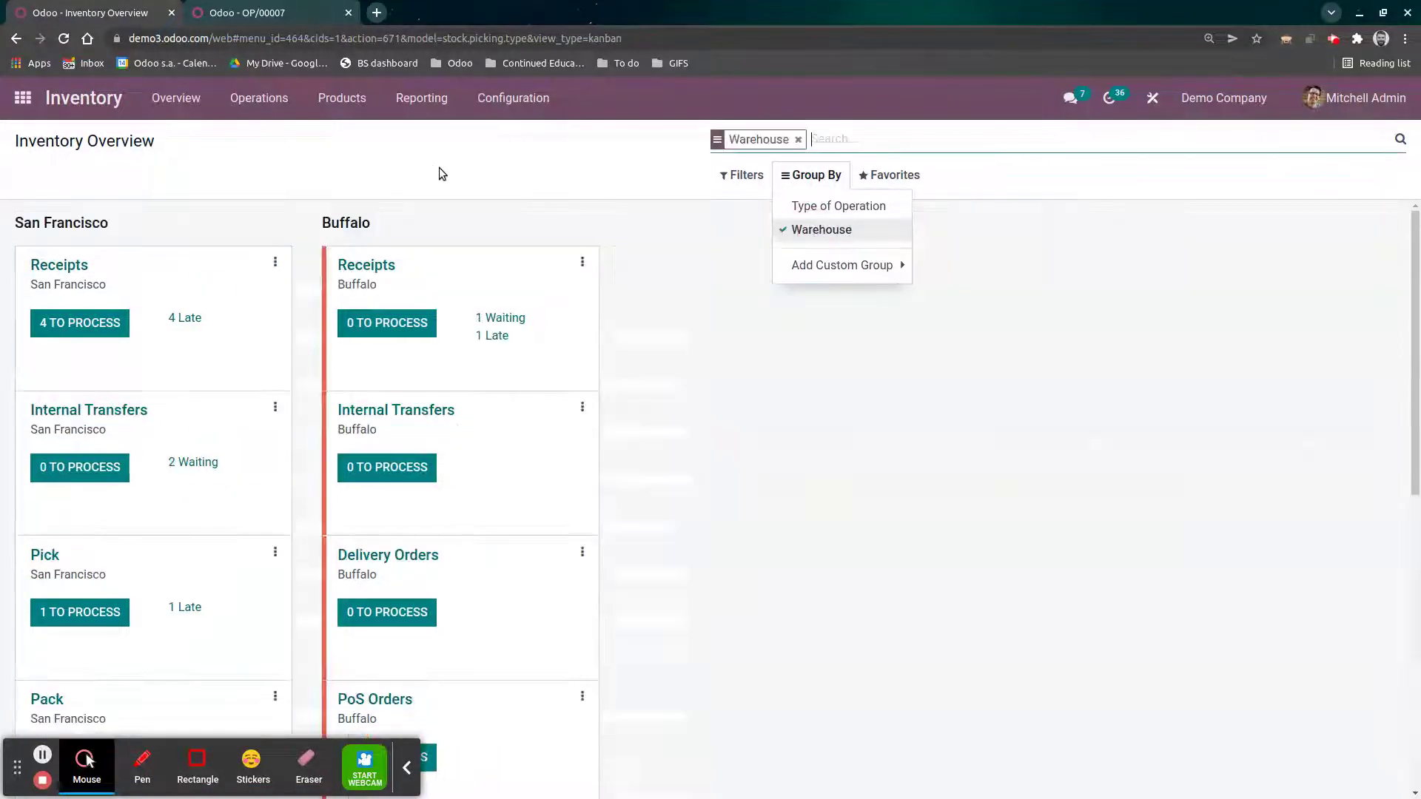
left_click(305, 184)
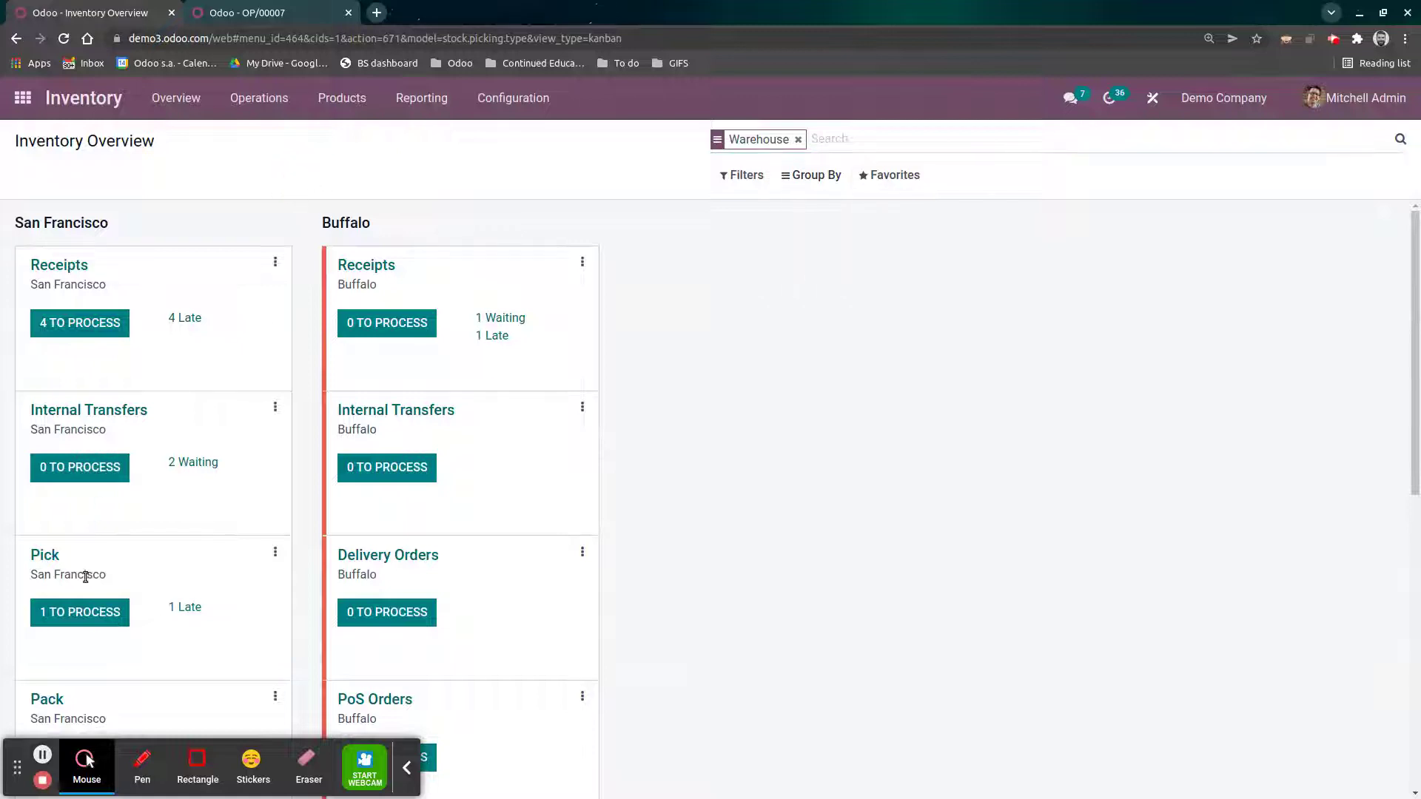
left_click(90, 614)
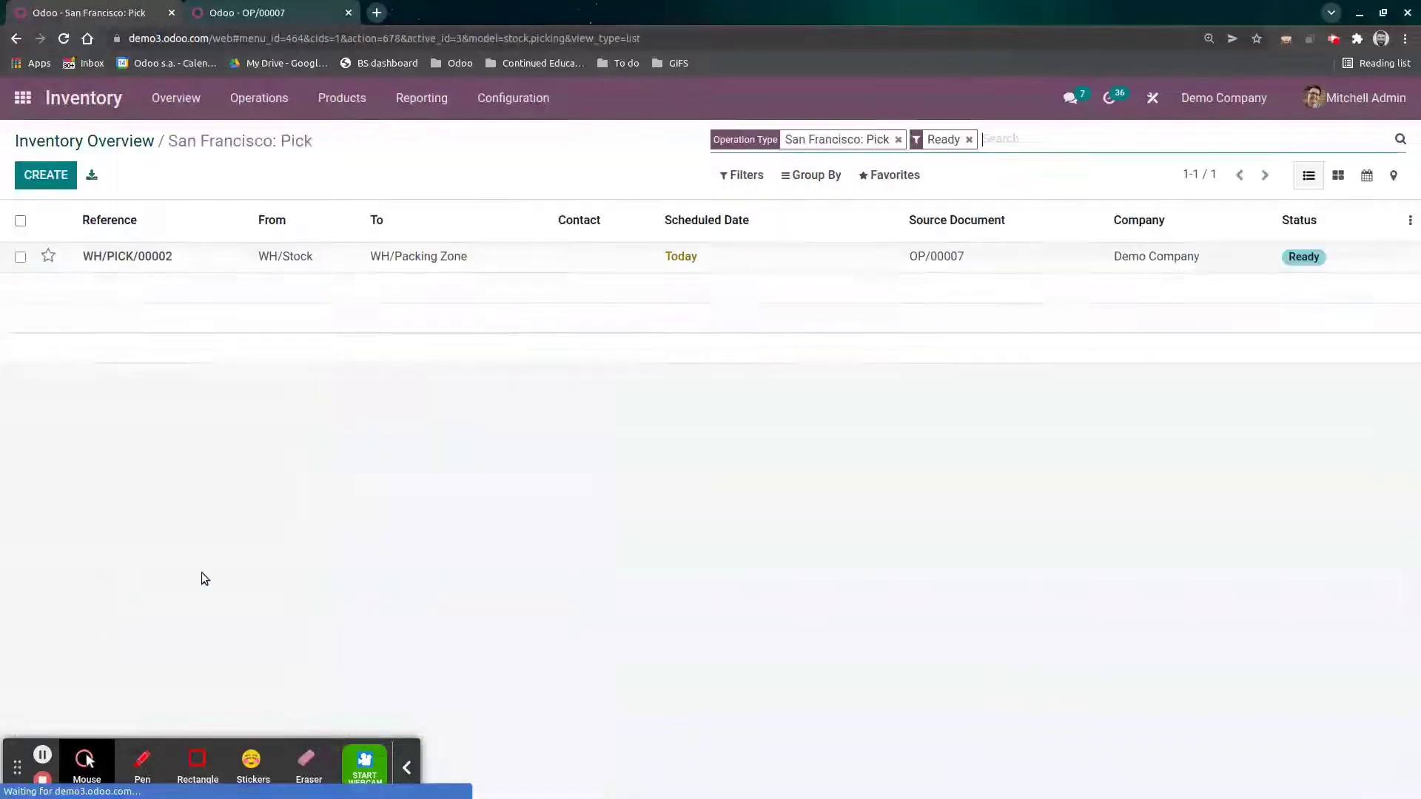
left_click(324, 271)
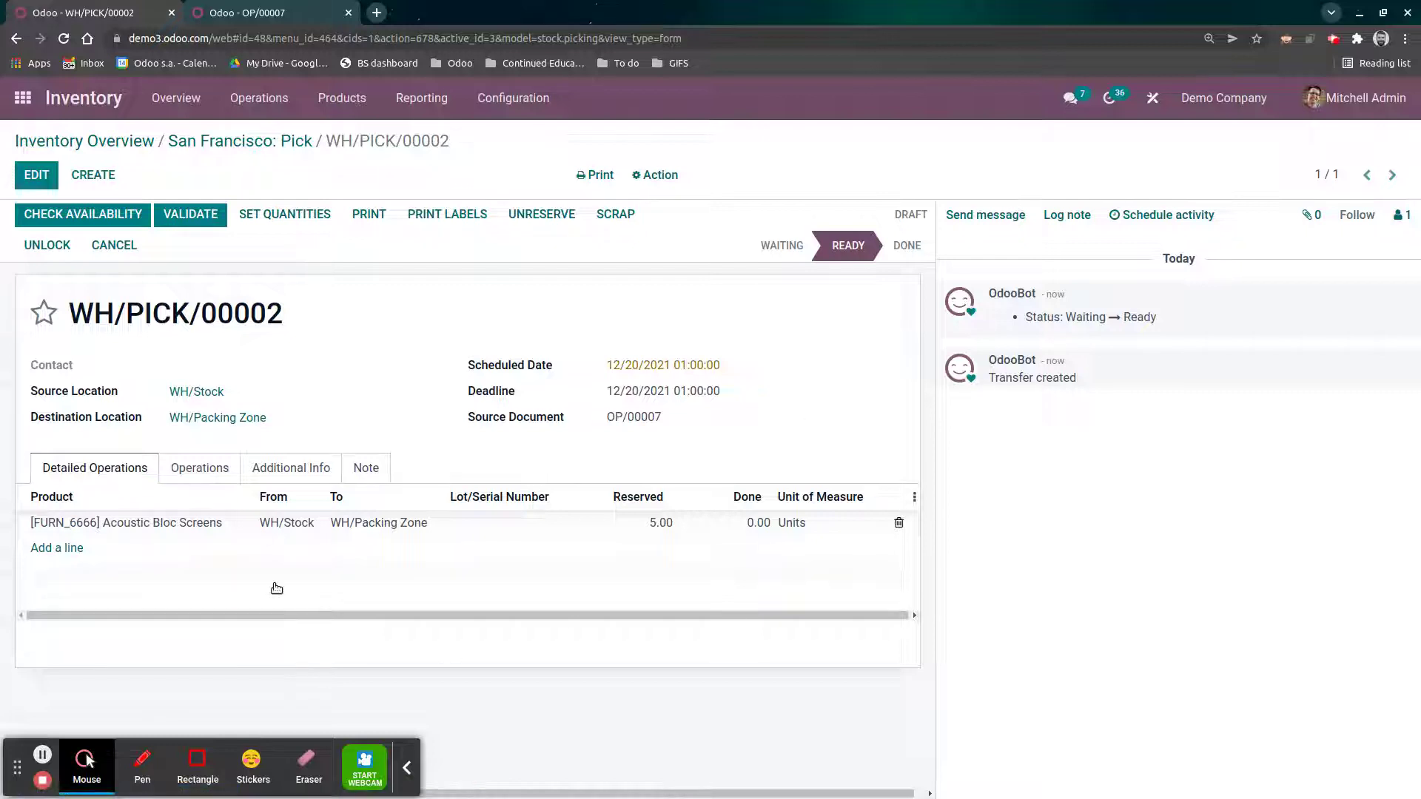